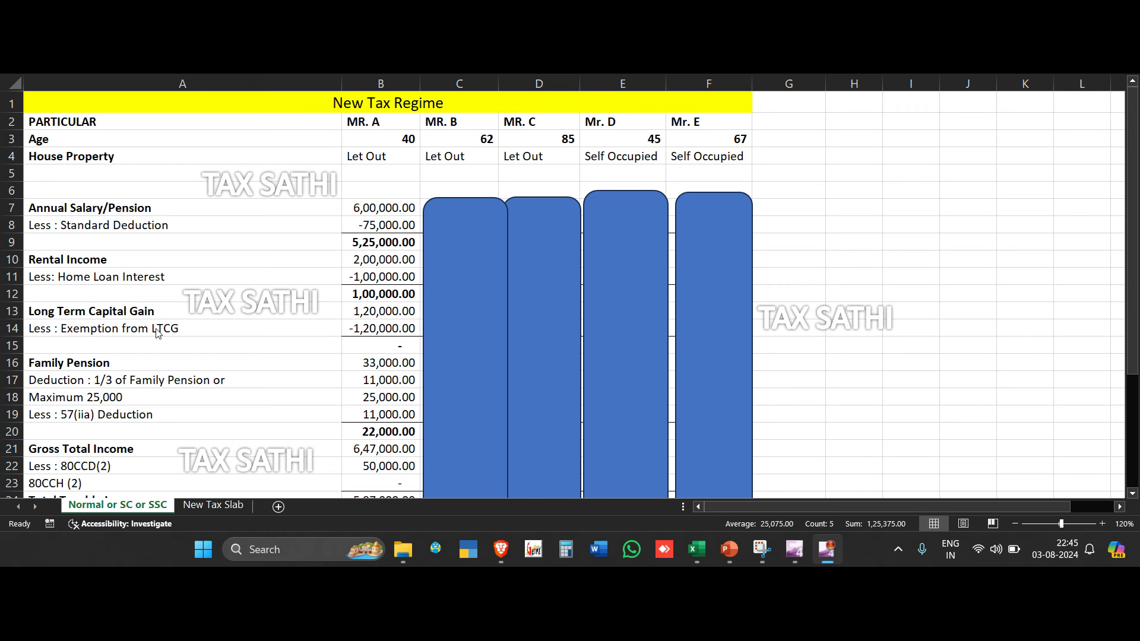
Inspect the formula behind Mr. A's Gross Total Income in B21
scroll(158, 333, "down", 2)
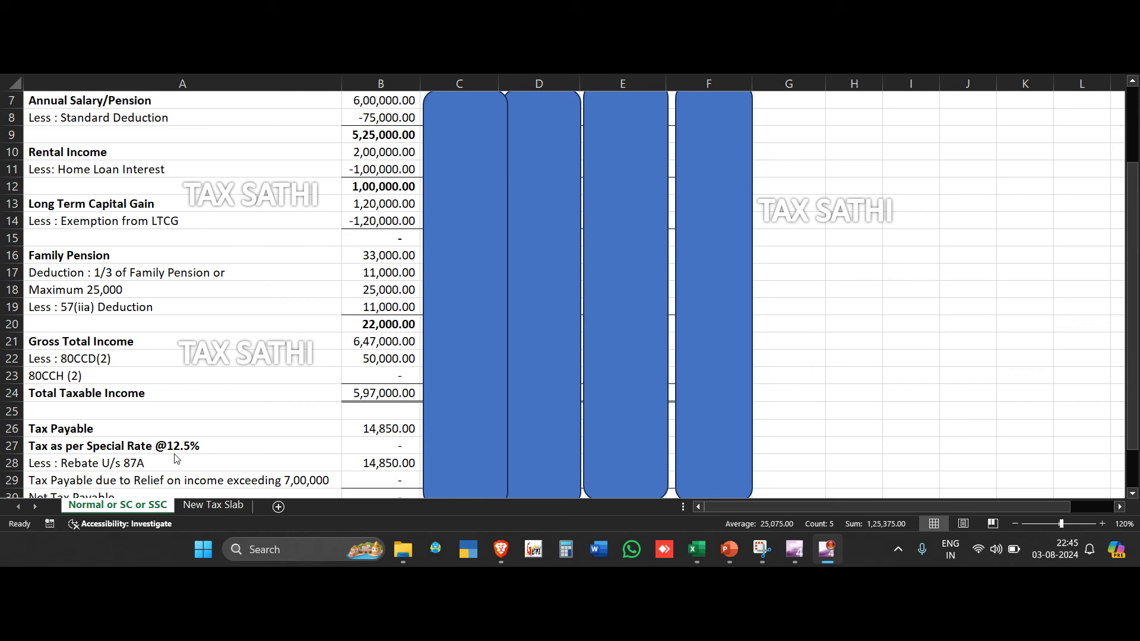
scroll(176, 458, "up", 1)
scroll(177, 458, "up", 1)
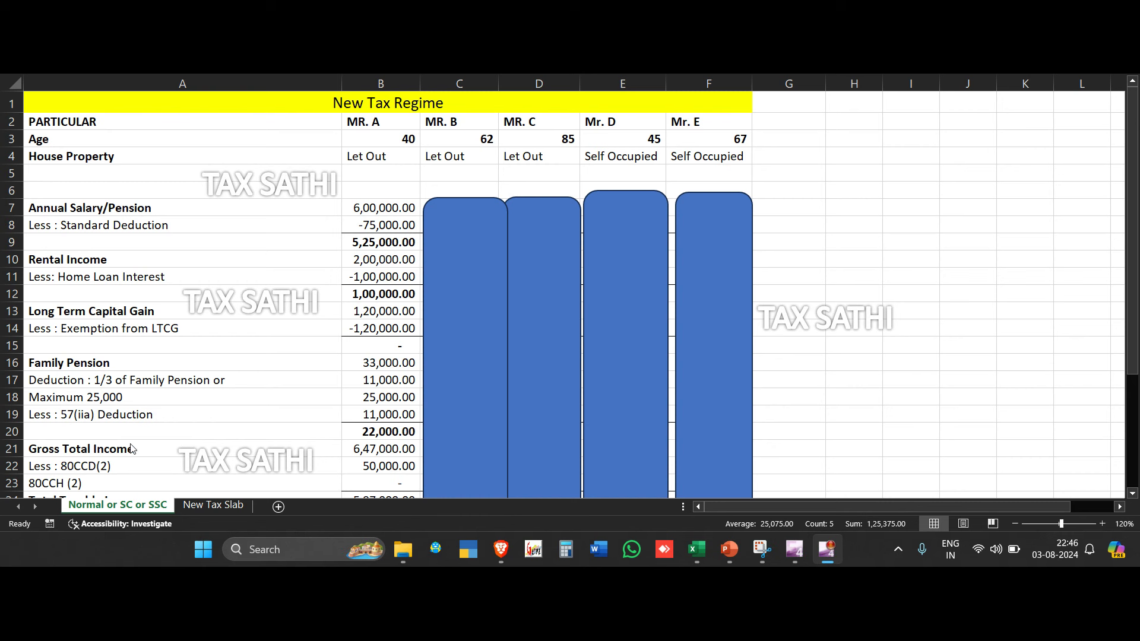
left_click(391, 458)
left_click(366, 450)
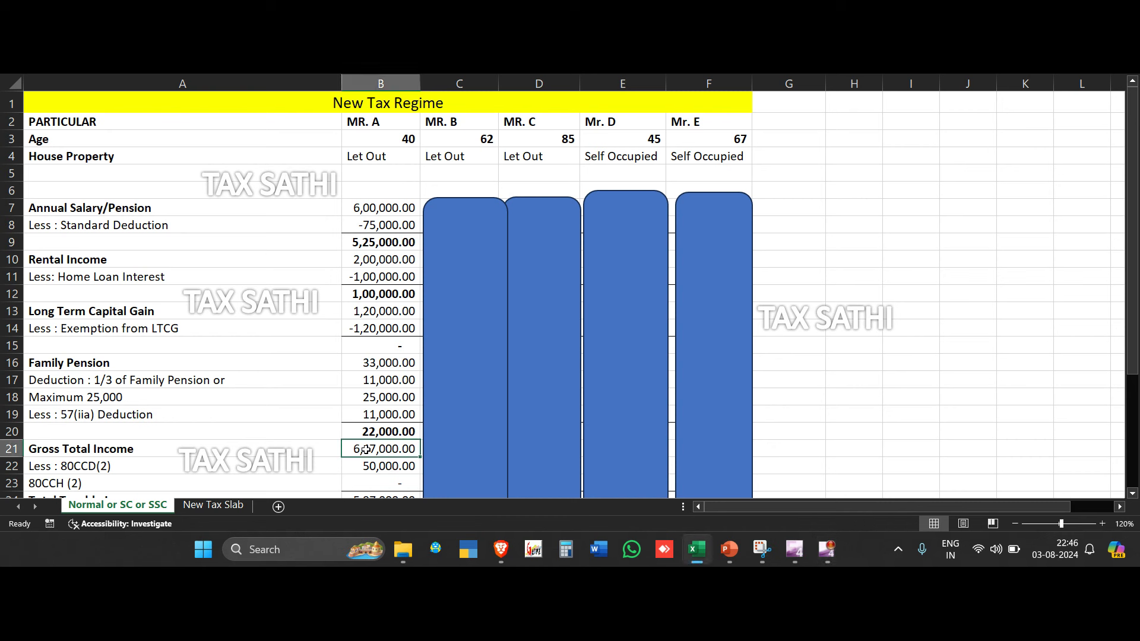
key("F2")
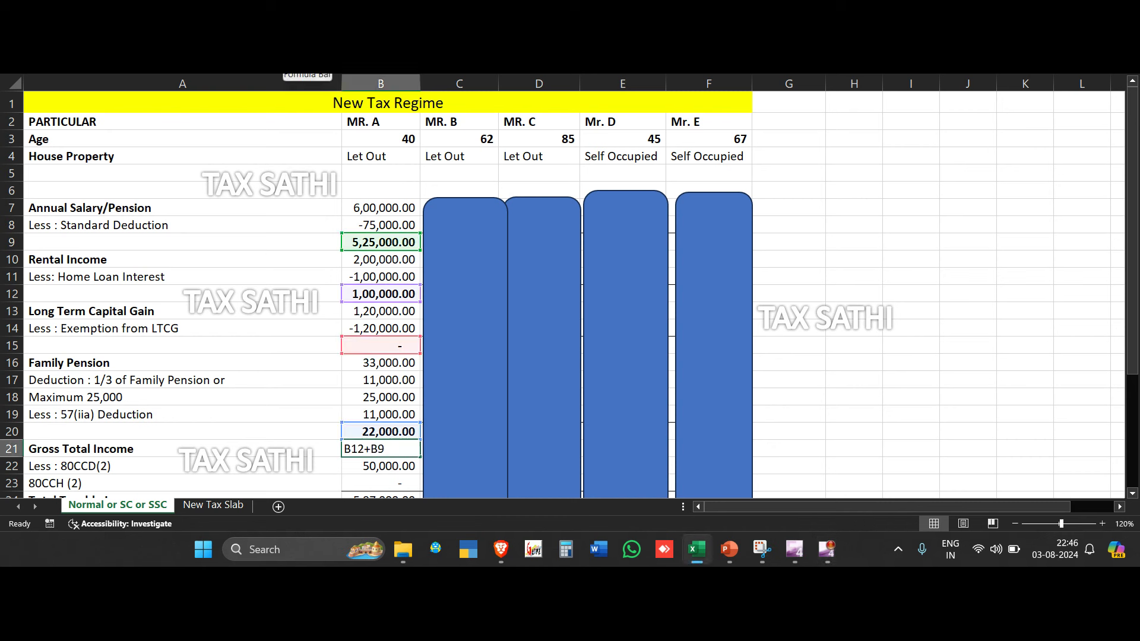
Review B22, Mr. A's Total Taxable Income (B24) and Tax Payable (B26), then go to the New Tax Slab sheet
scroll(247, 223, "down", 2)
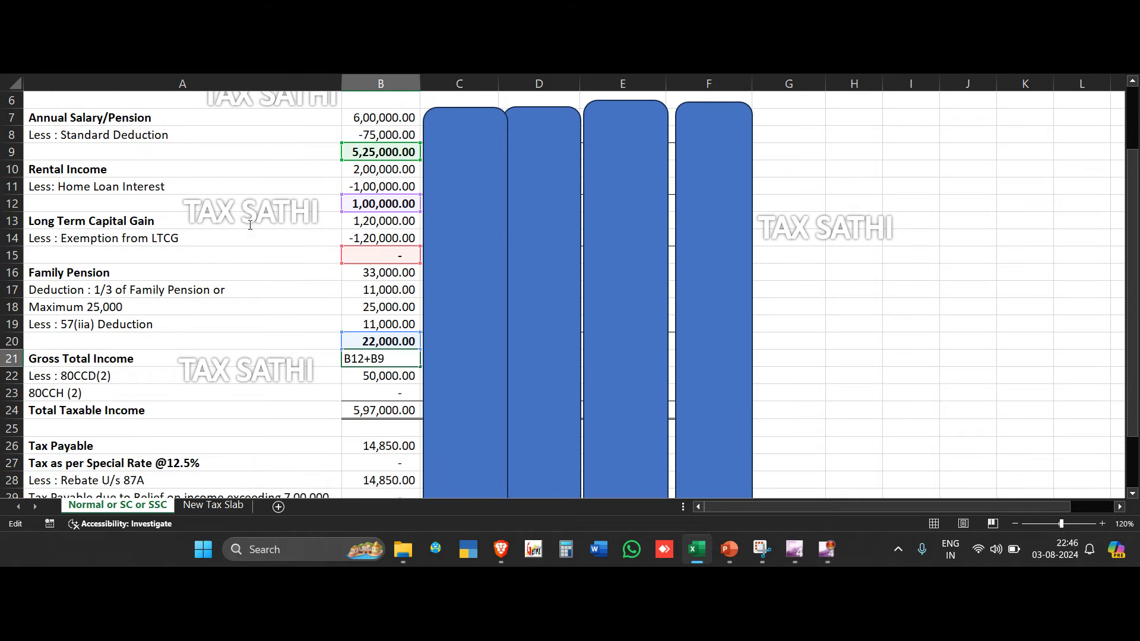
left_click(359, 379)
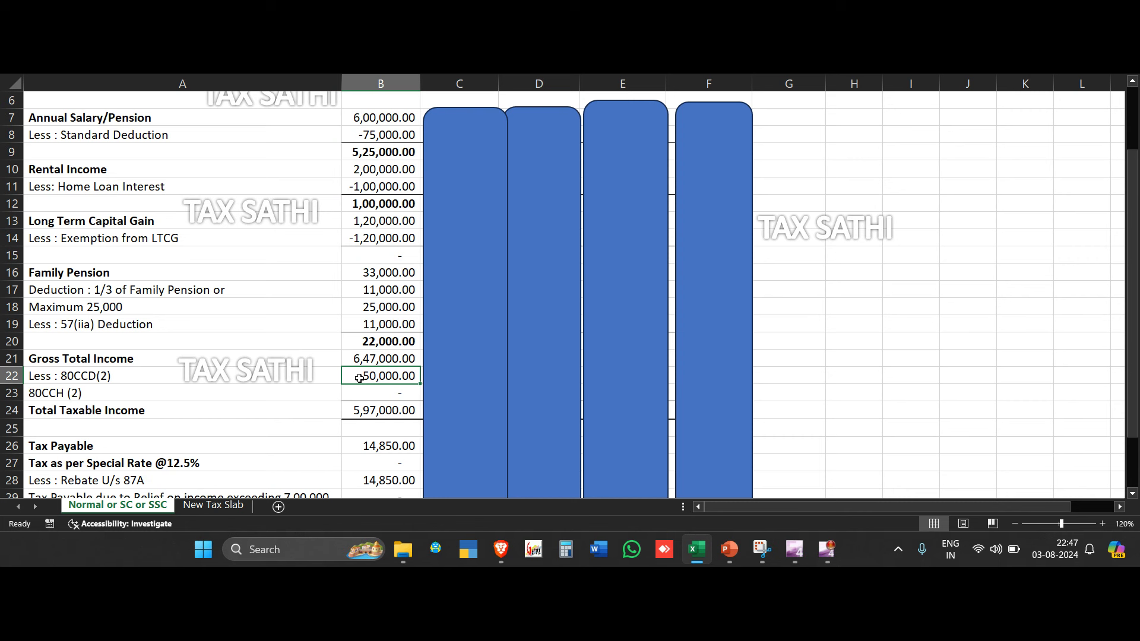
left_click(379, 411)
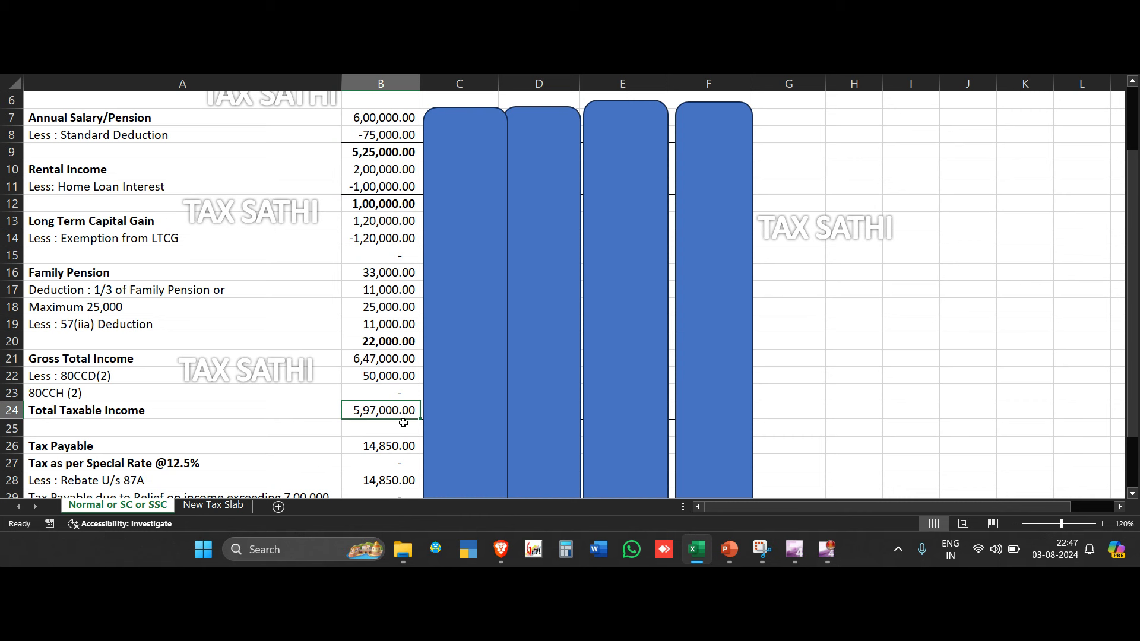
left_click(385, 447)
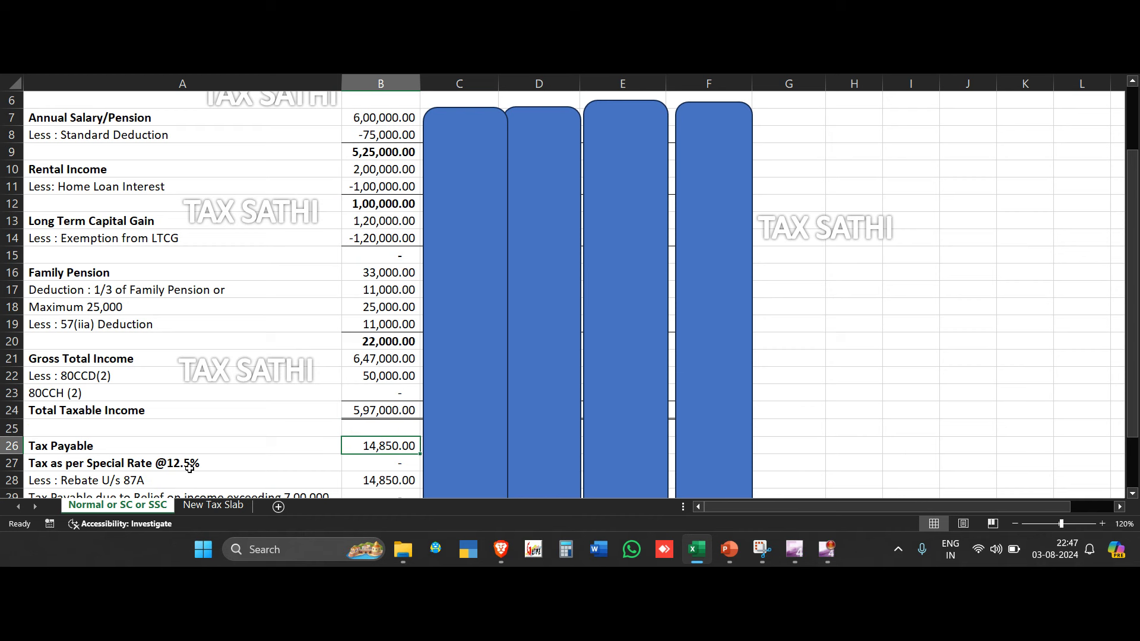
left_click(214, 506)
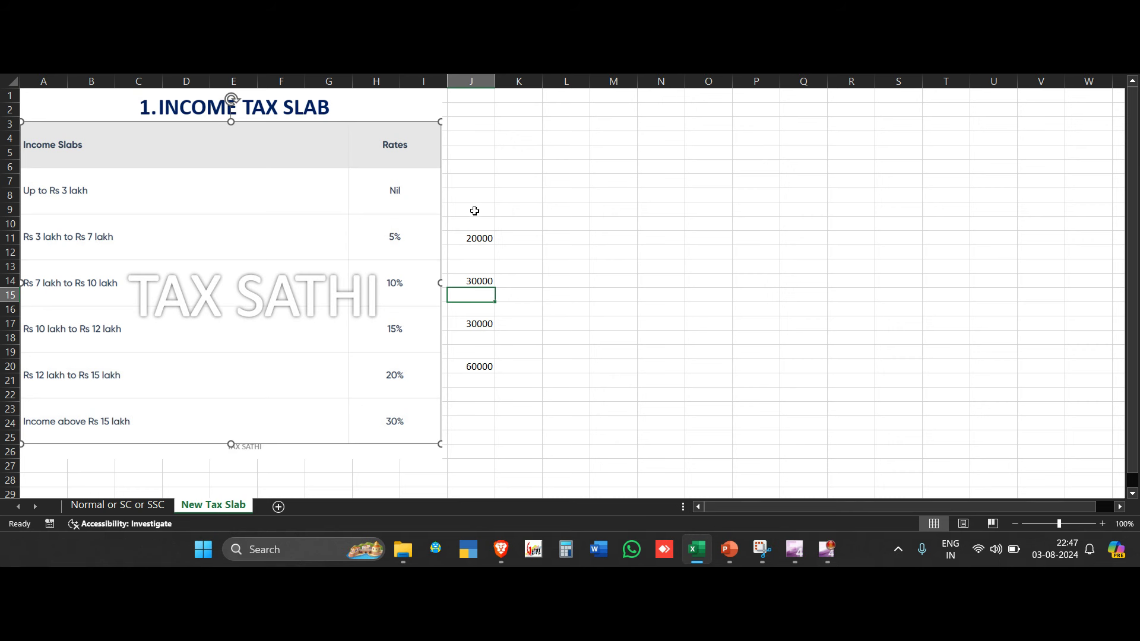
Total the slab amounts in J9:J25, check 20000 in J11 and 60000 in J20, then return to Normal or SC or SSC
left_click_drag(474, 211, 450, 434)
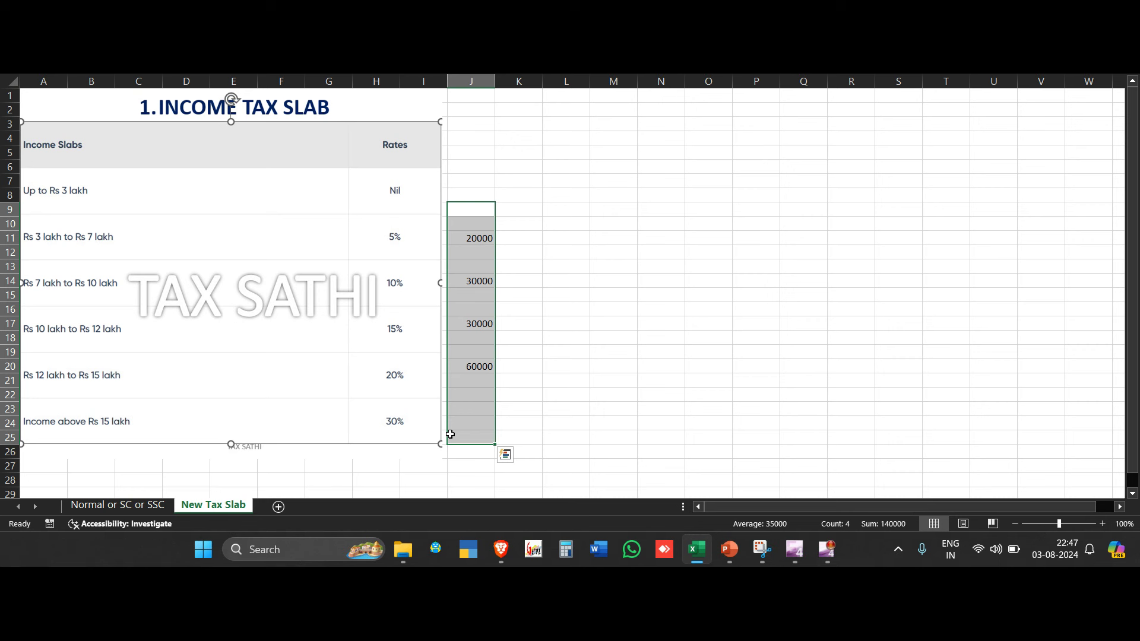
left_click(78, 202)
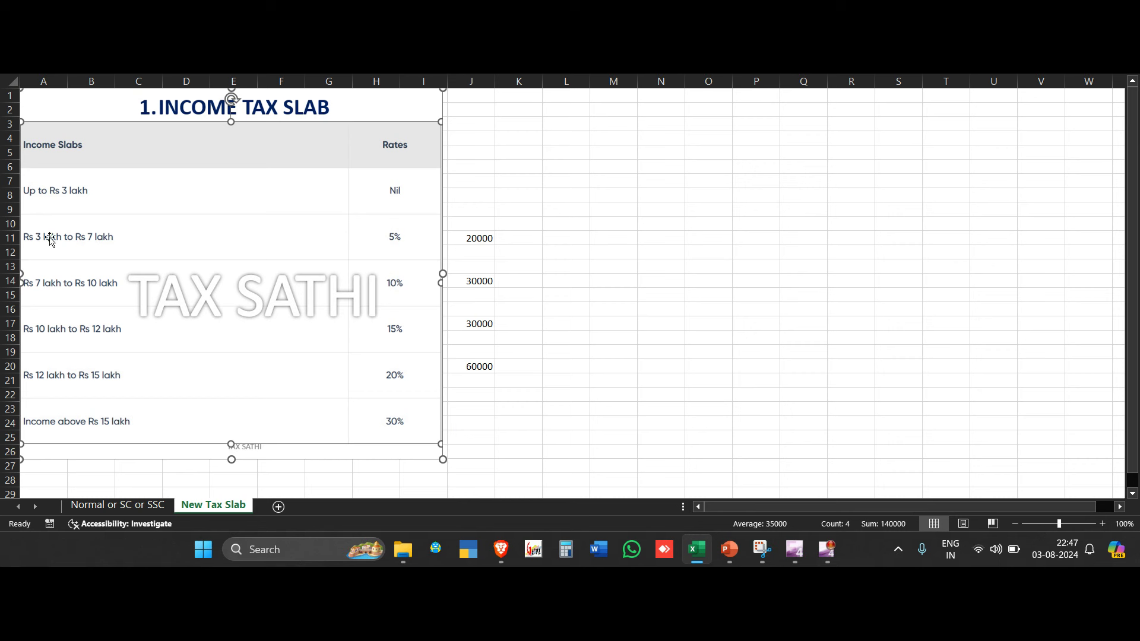
left_click(487, 239)
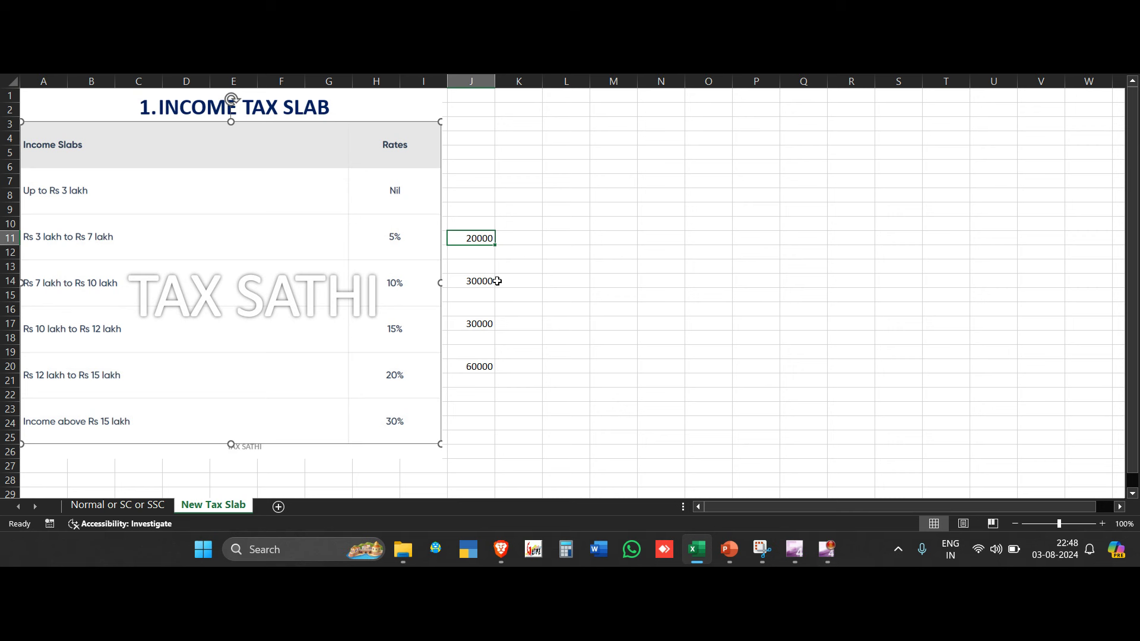
left_click(473, 359)
left_click(473, 363)
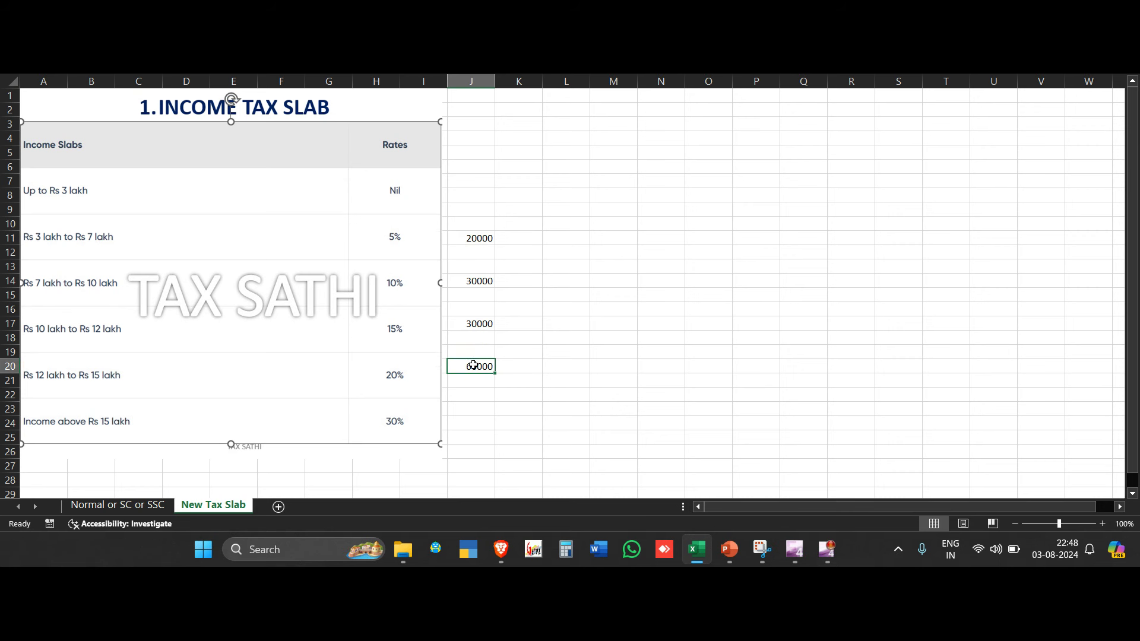
left_click(98, 506)
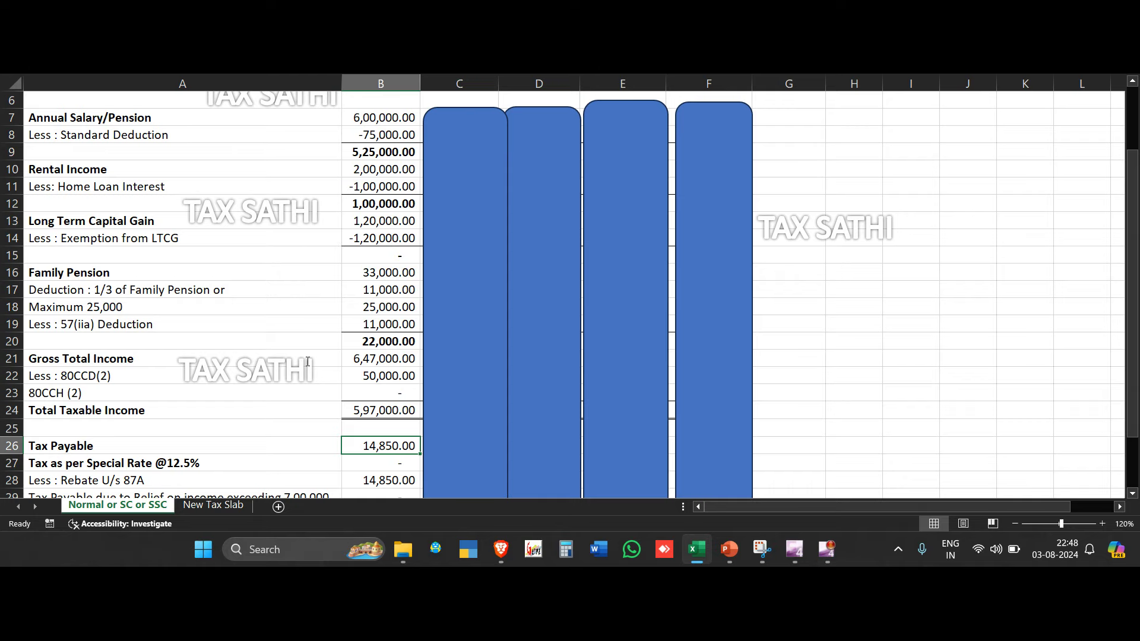
scroll(307, 362, "down", 2)
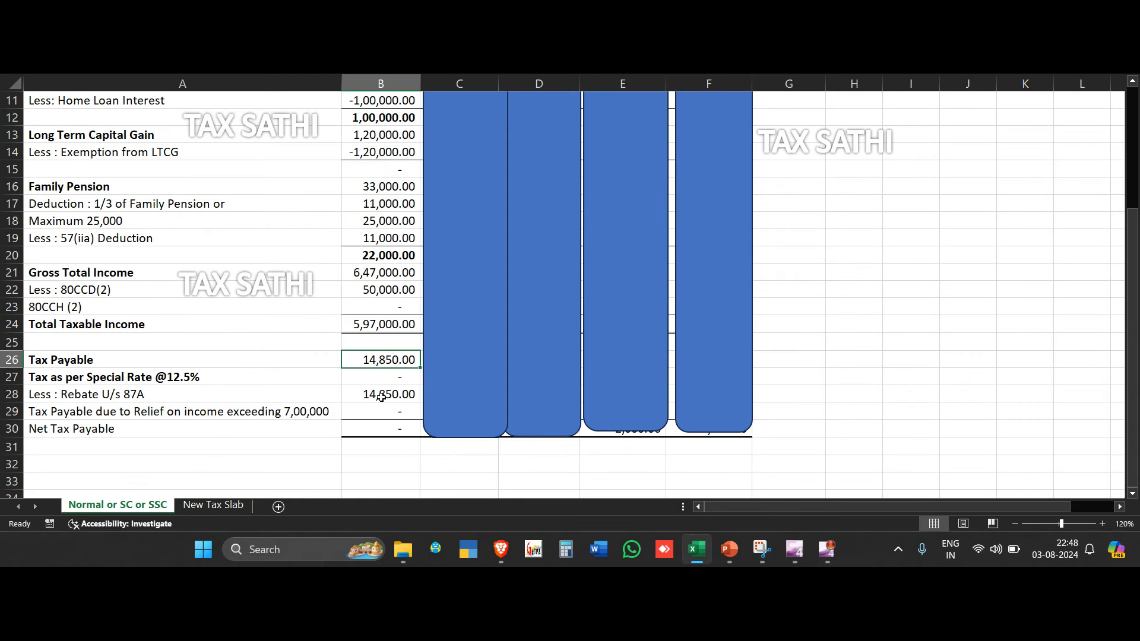
left_click(357, 395)
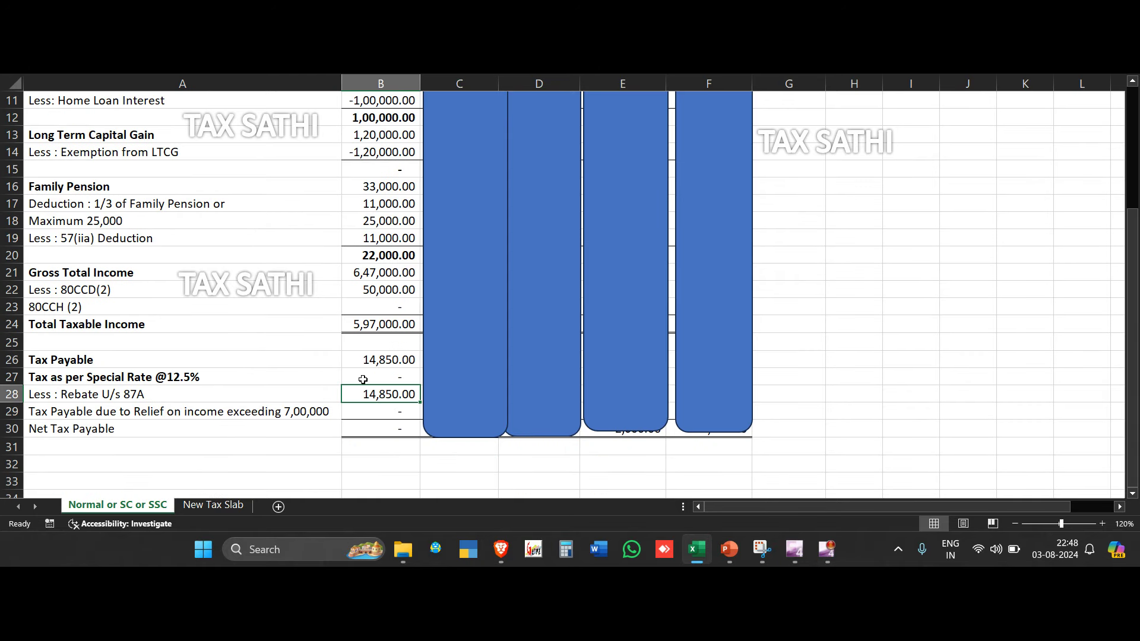
left_click(360, 379)
left_click(393, 169)
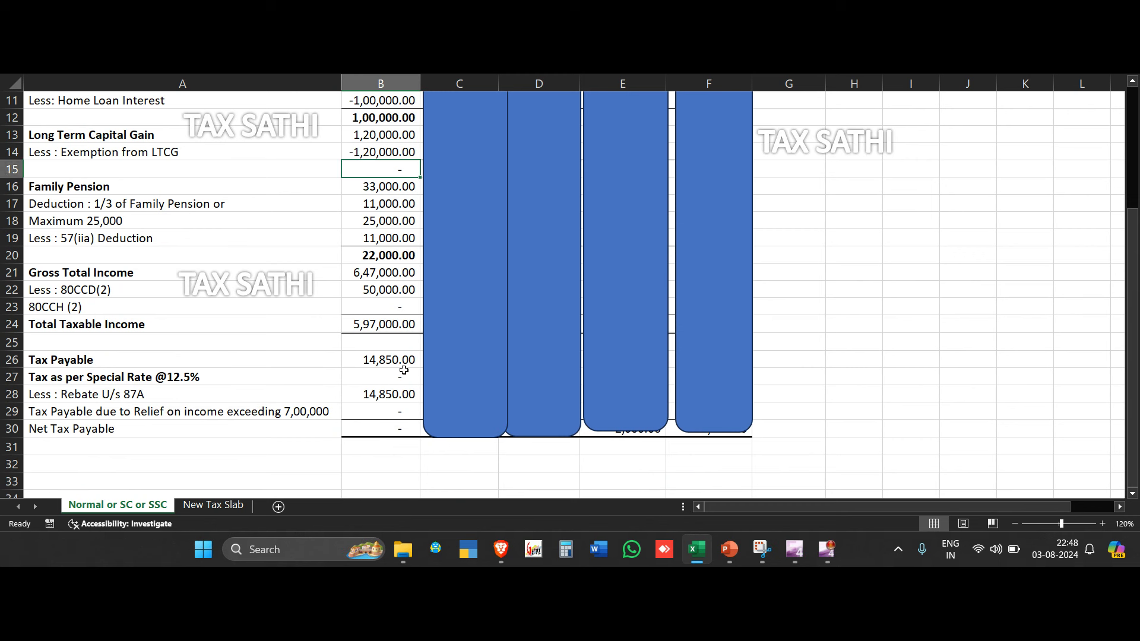
left_click(403, 372)
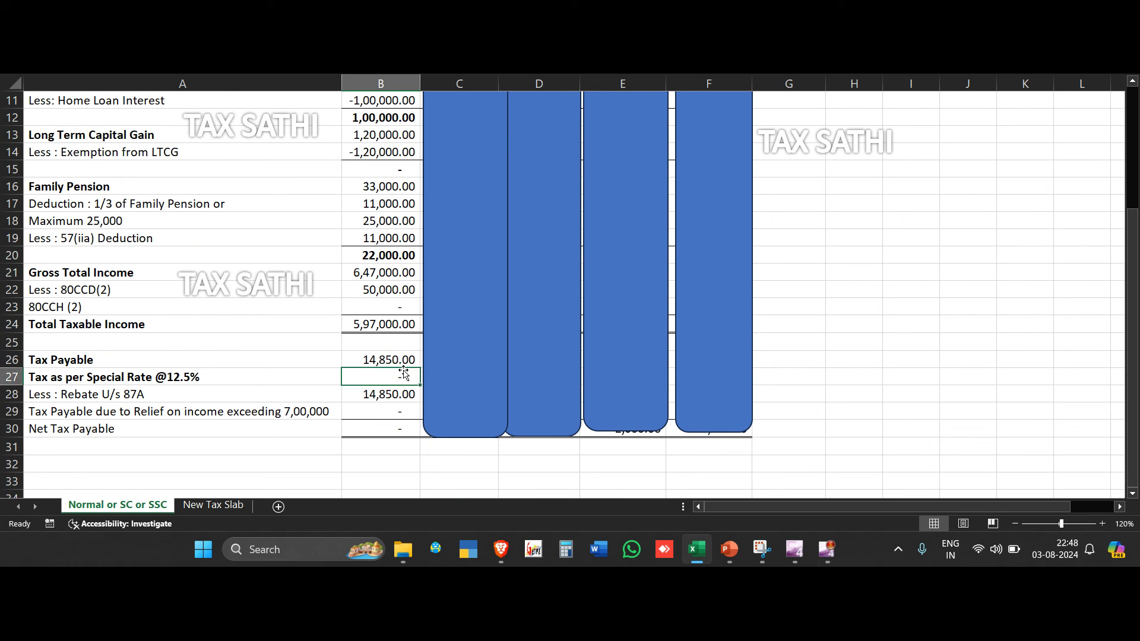
left_click(391, 396)
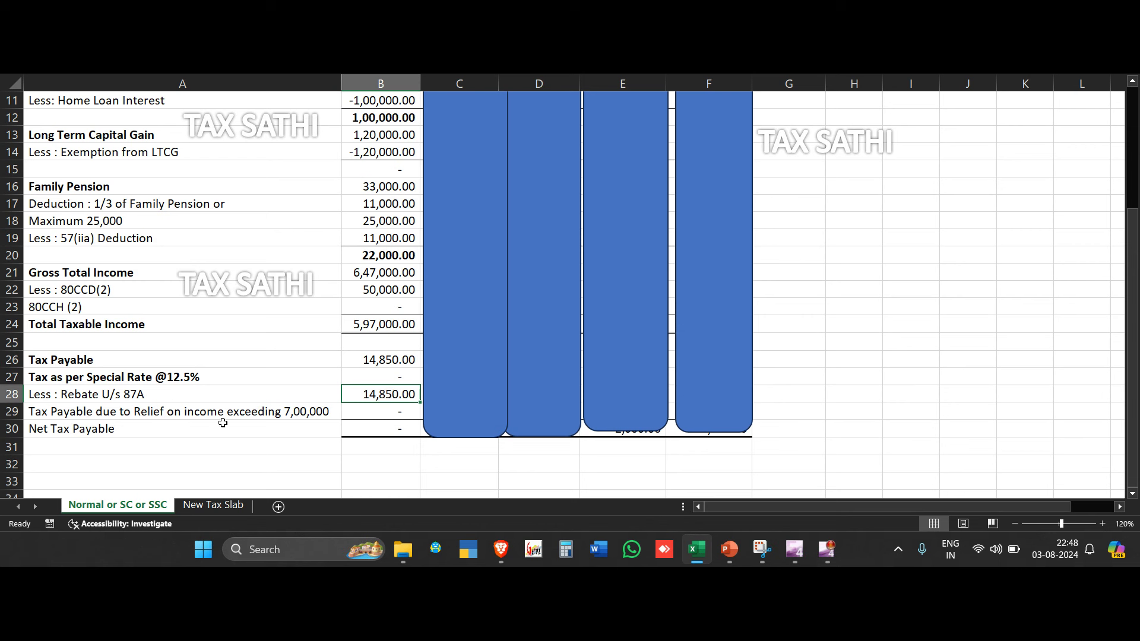
left_click(384, 418)
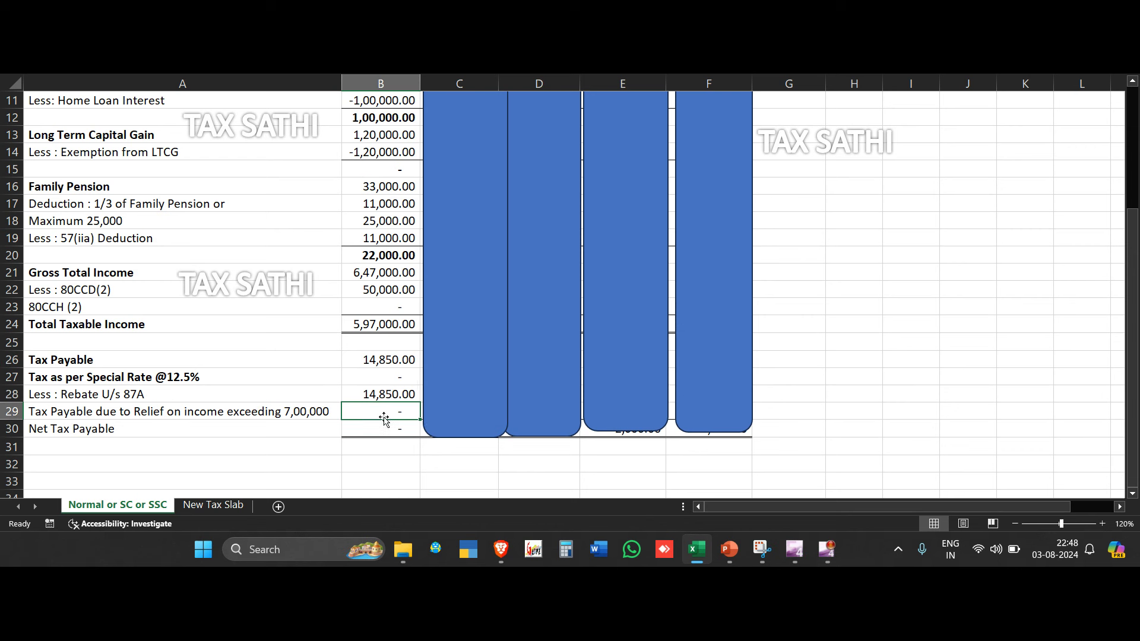
left_click(397, 321)
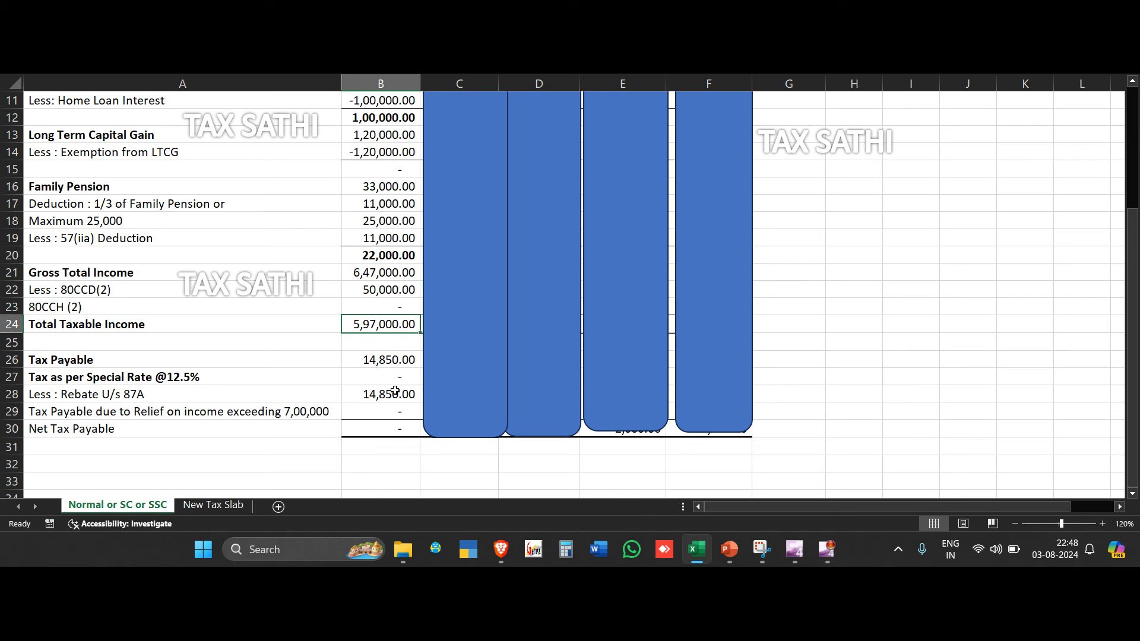
left_click(399, 430)
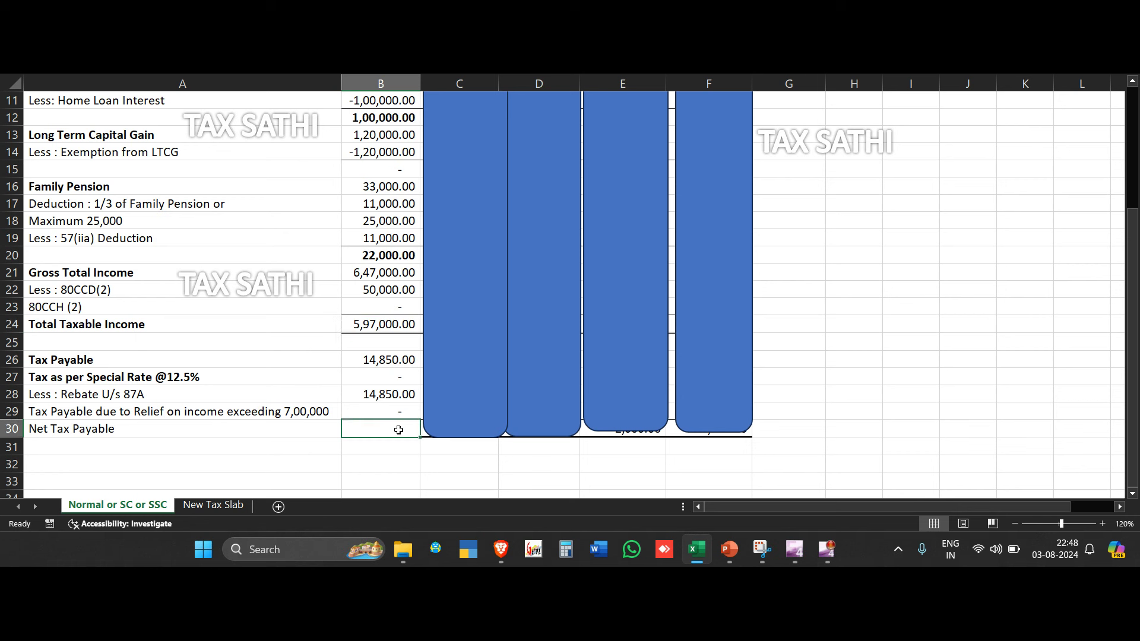
left_click(473, 353)
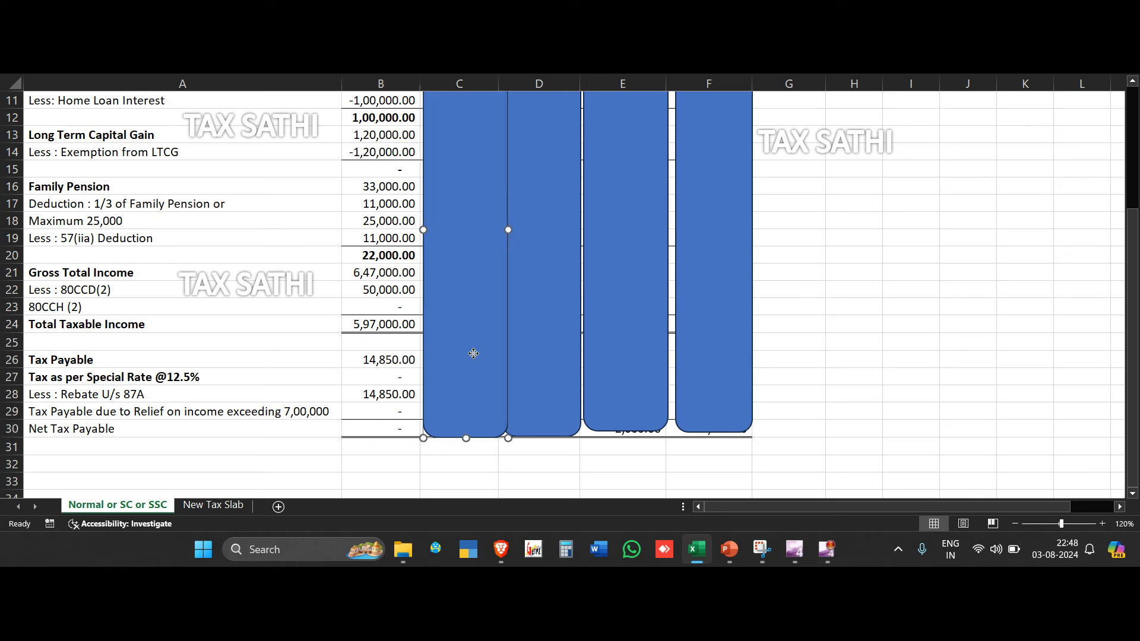
left_click_drag(474, 353, 391, 356)
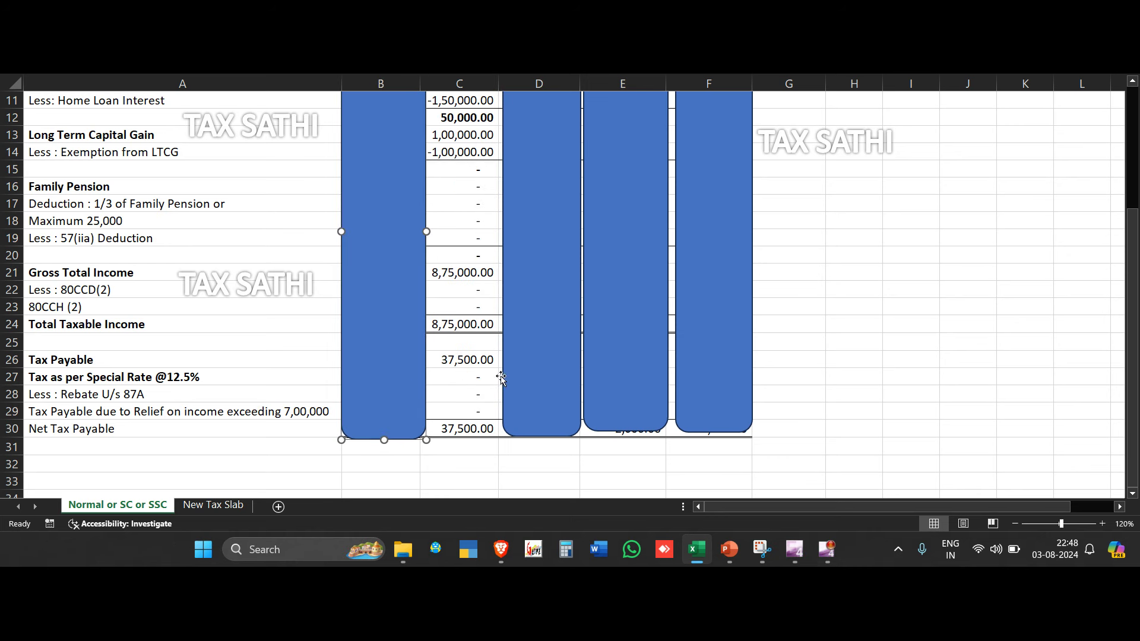
scroll(501, 378, "up", 3)
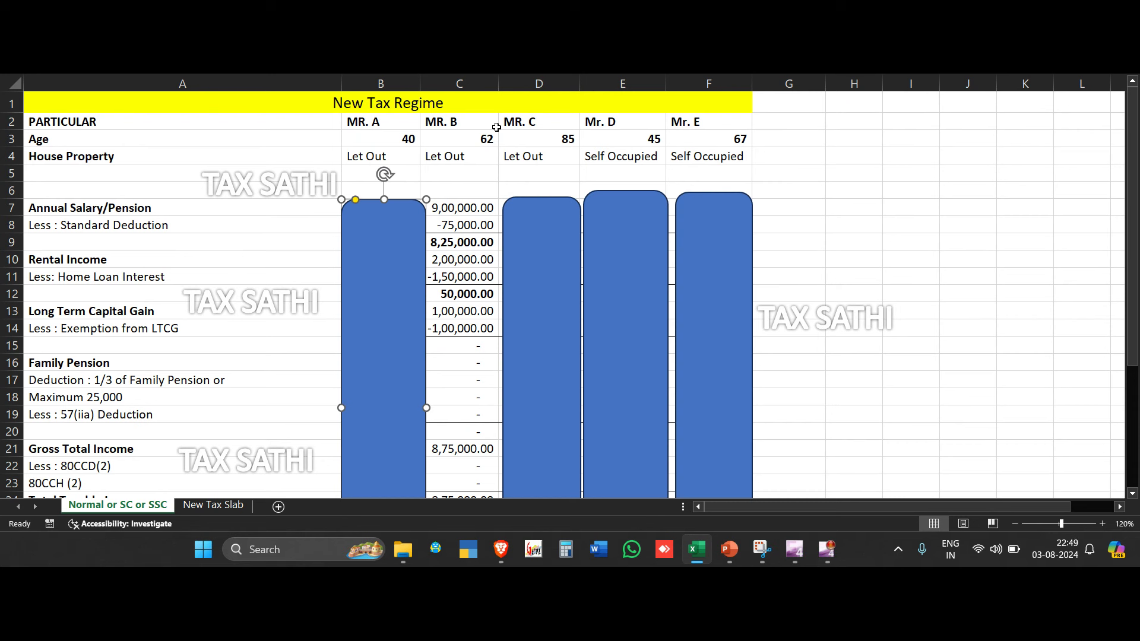
left_click(475, 209)
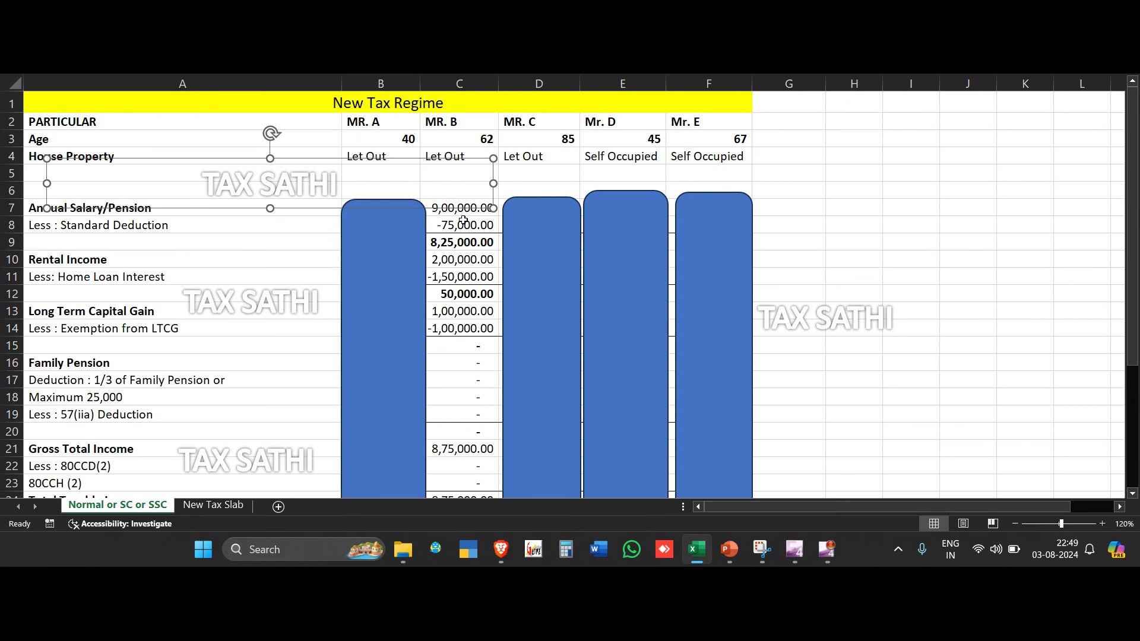
left_click(448, 214)
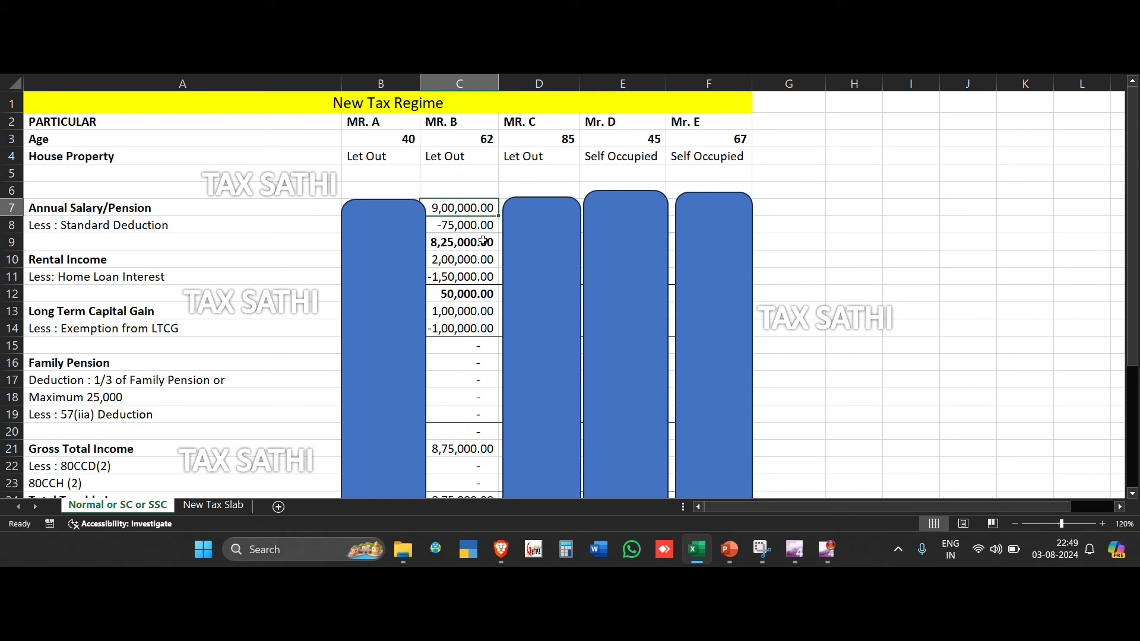
left_click(483, 240)
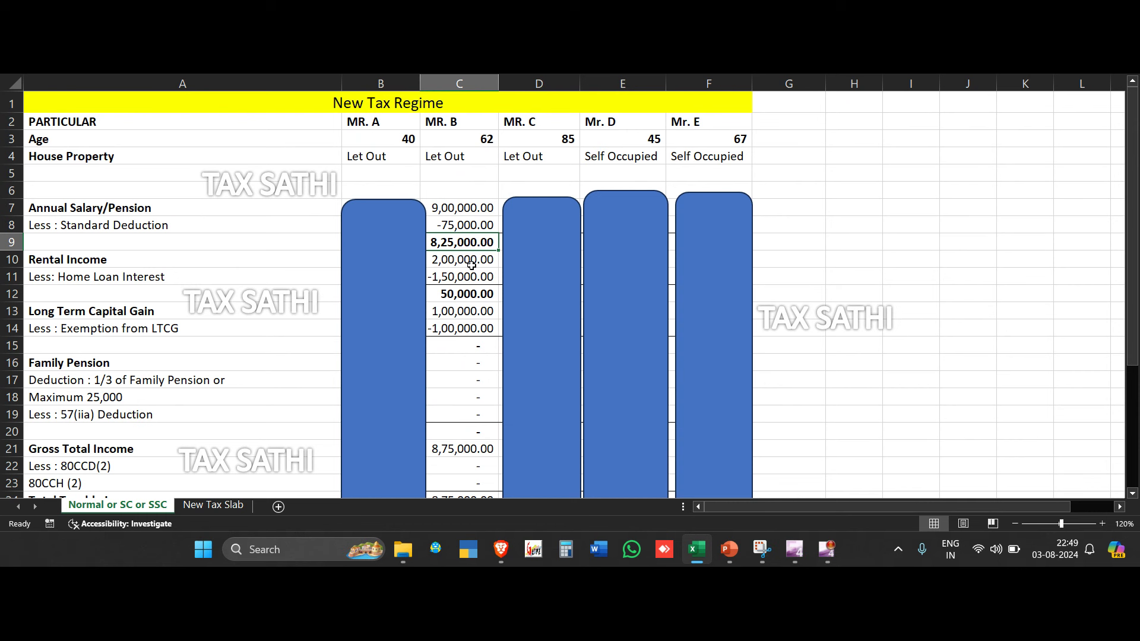
key("Down")
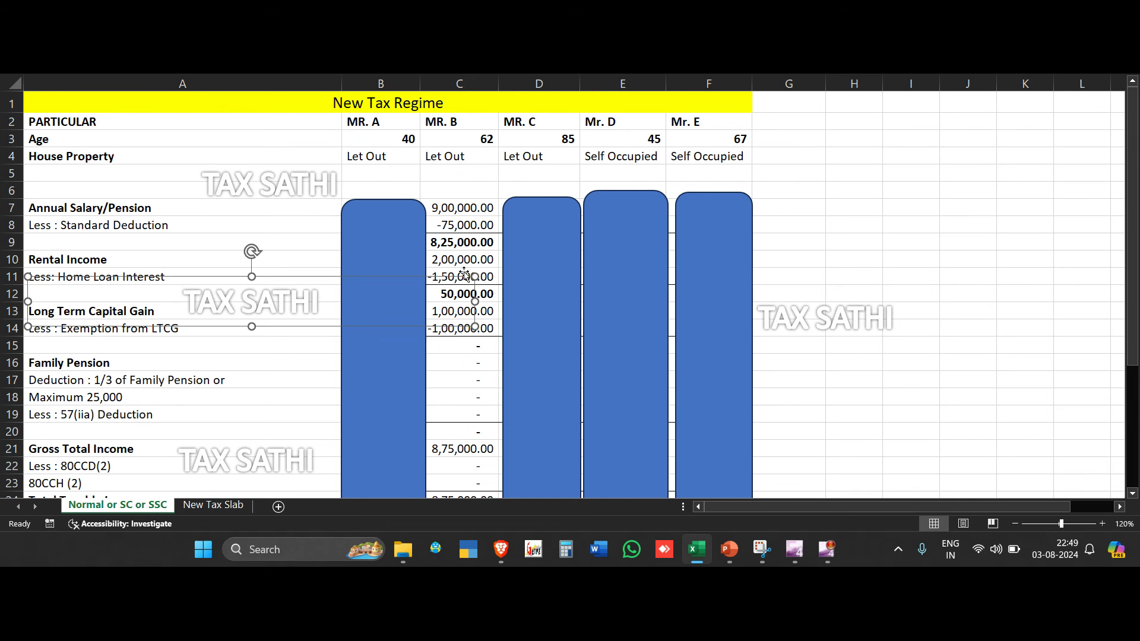
left_click(485, 275)
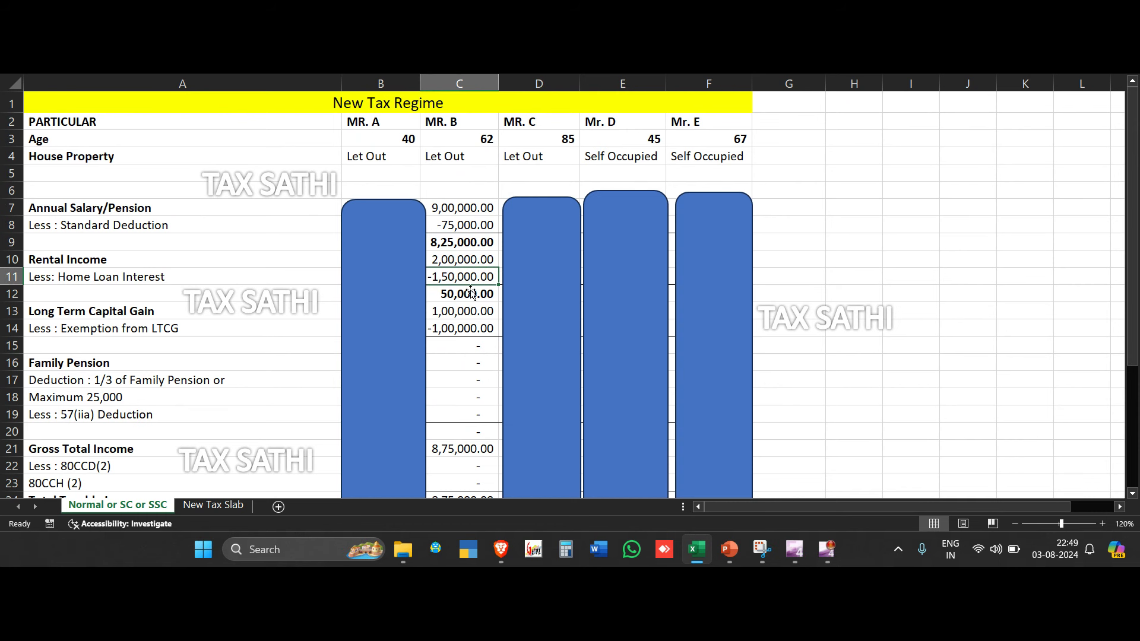
left_click(469, 291)
left_click(470, 291)
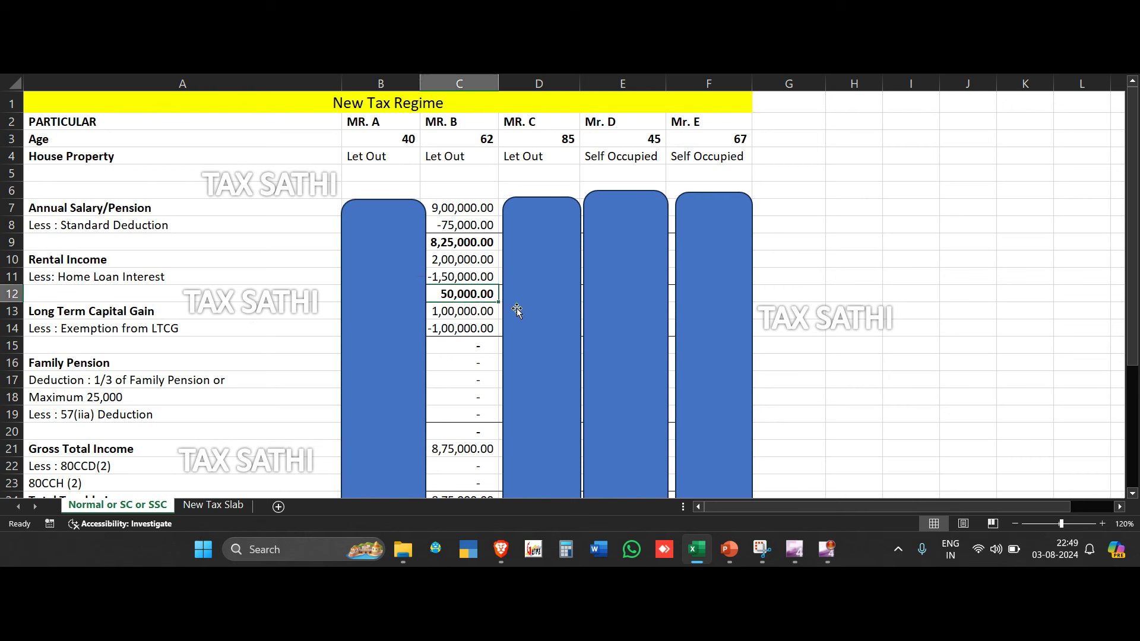
left_click(463, 310)
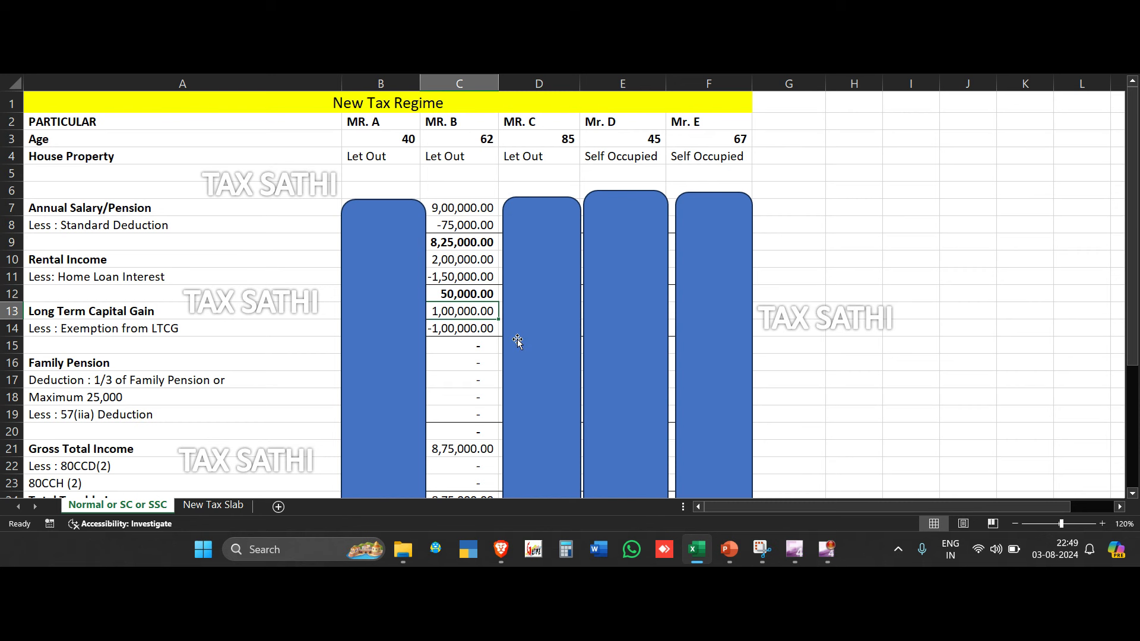
left_click(469, 329)
left_click(489, 330)
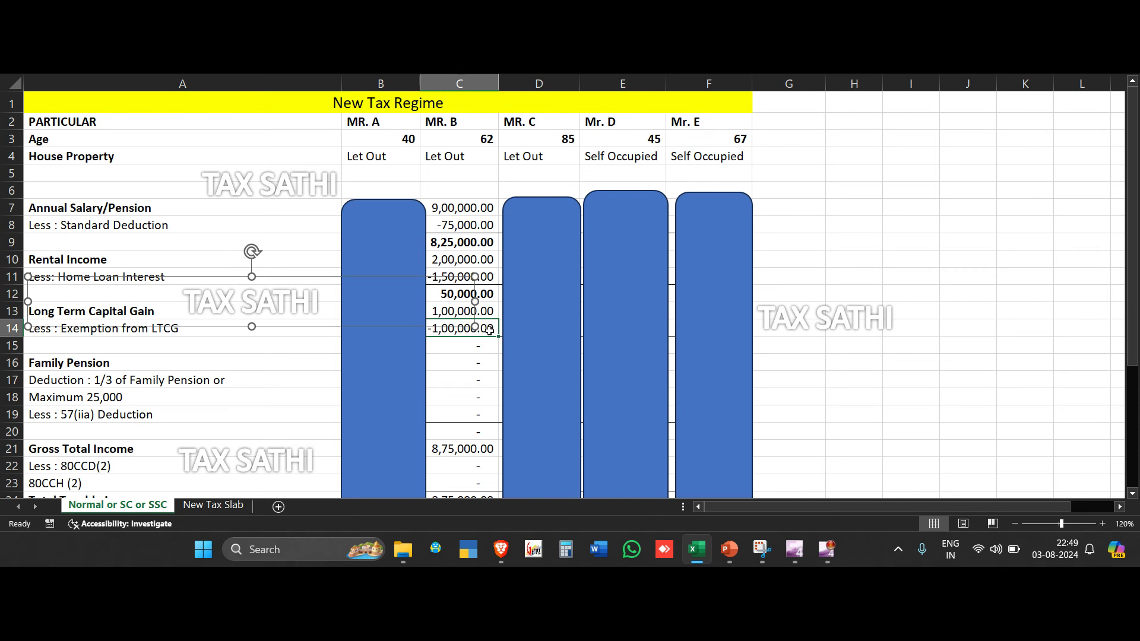
left_click(489, 330)
scroll(471, 382, "down", 1)
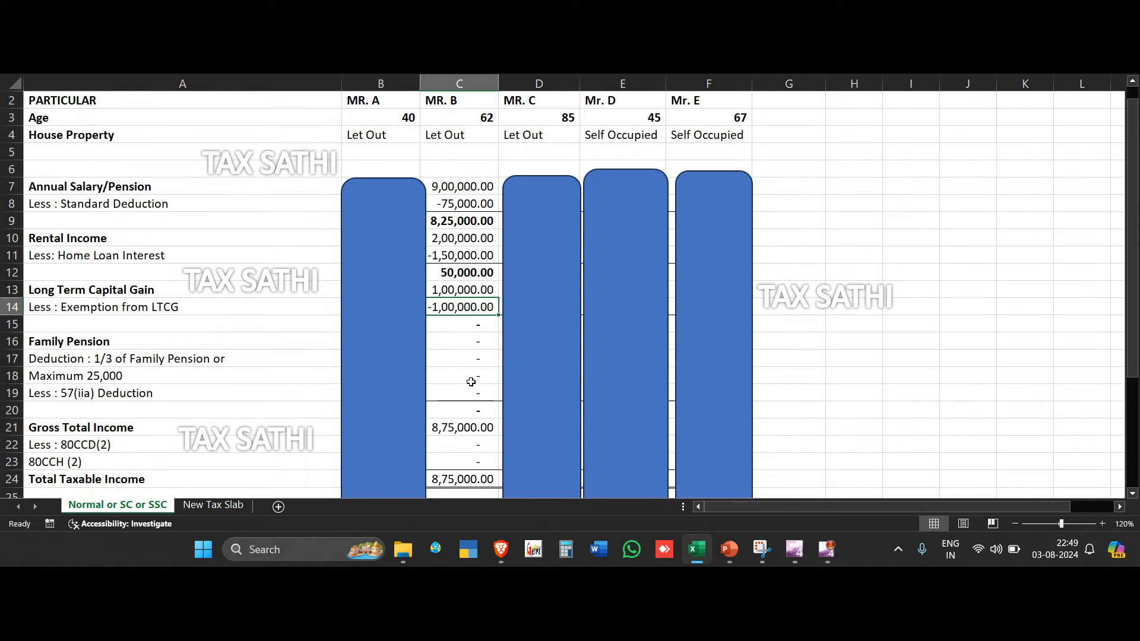
scroll(480, 418, "down", 1)
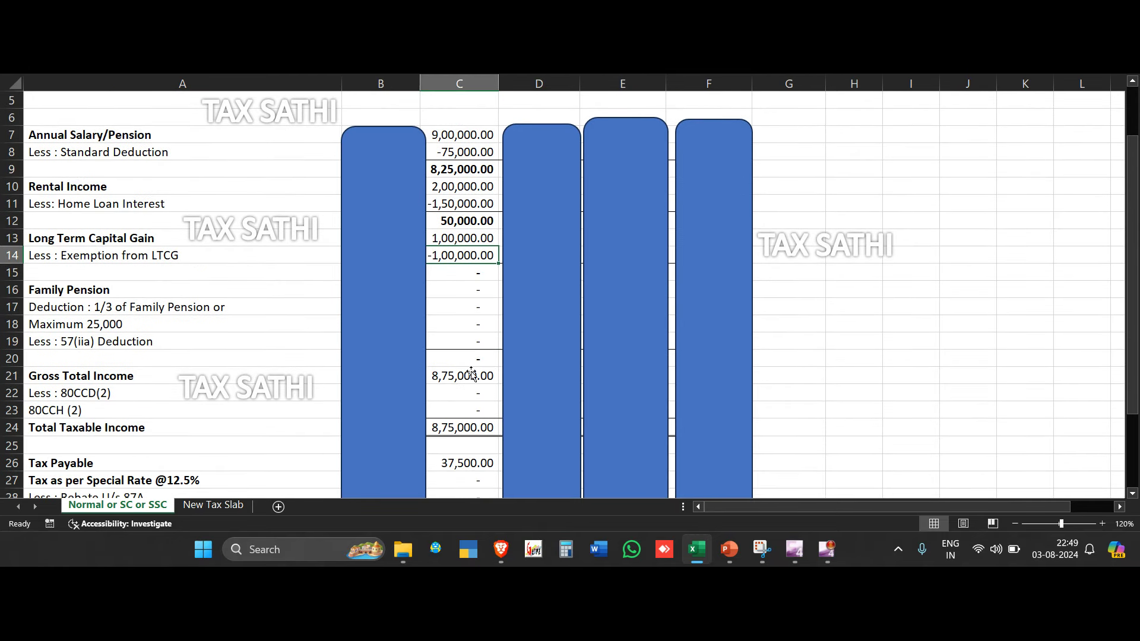
left_click(473, 376)
left_click(490, 371)
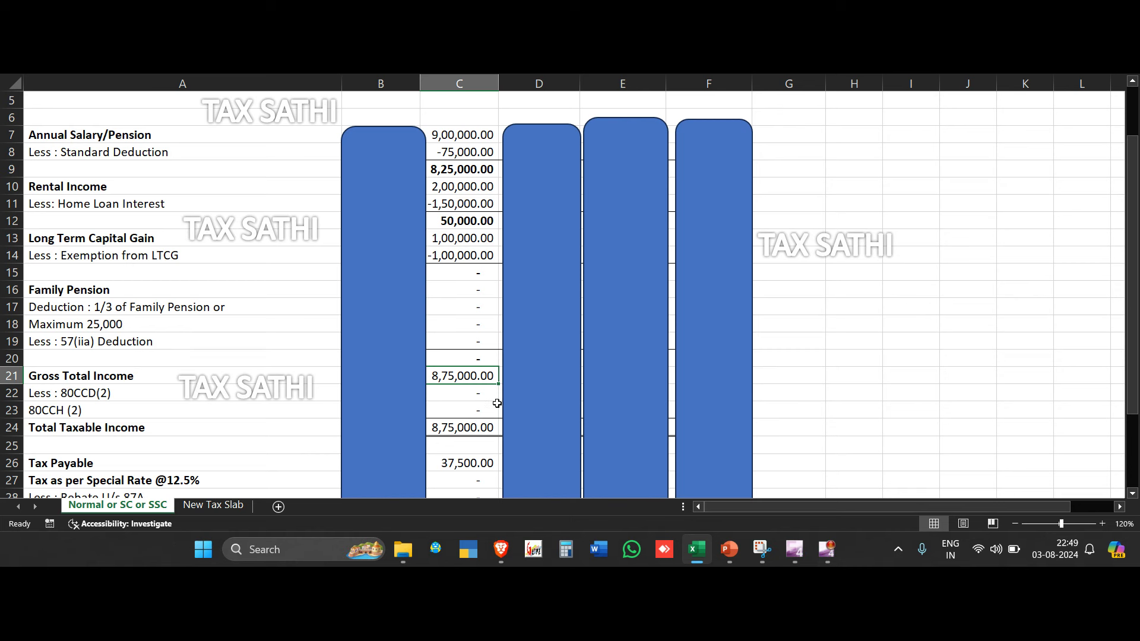
left_click(478, 425)
scroll(478, 425, "down", 2)
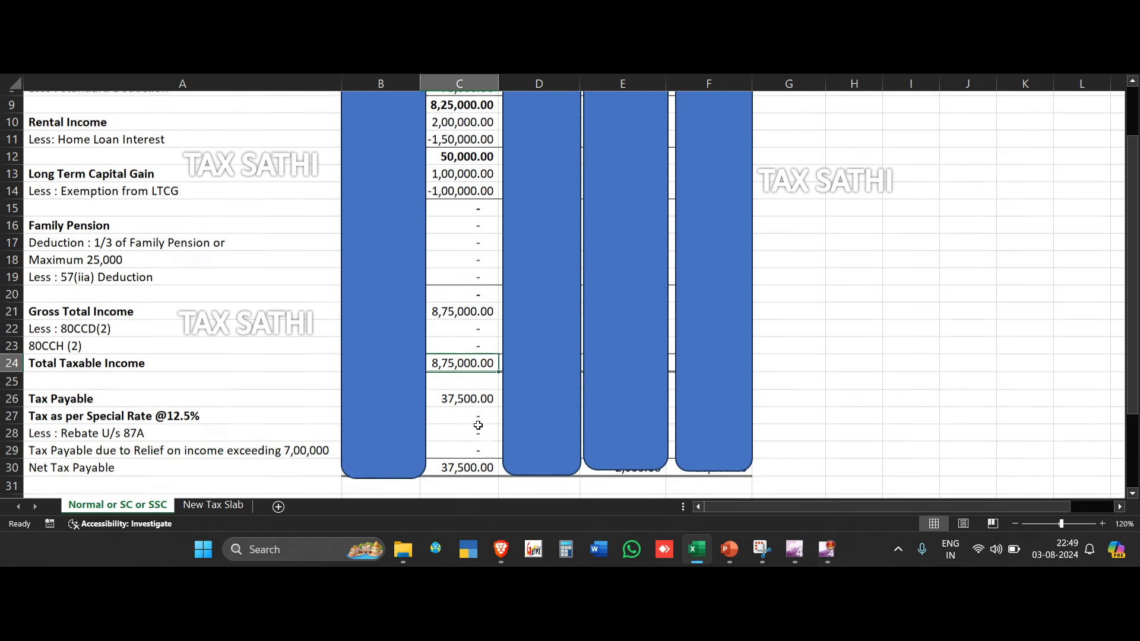
scroll(478, 425, "down", 1)
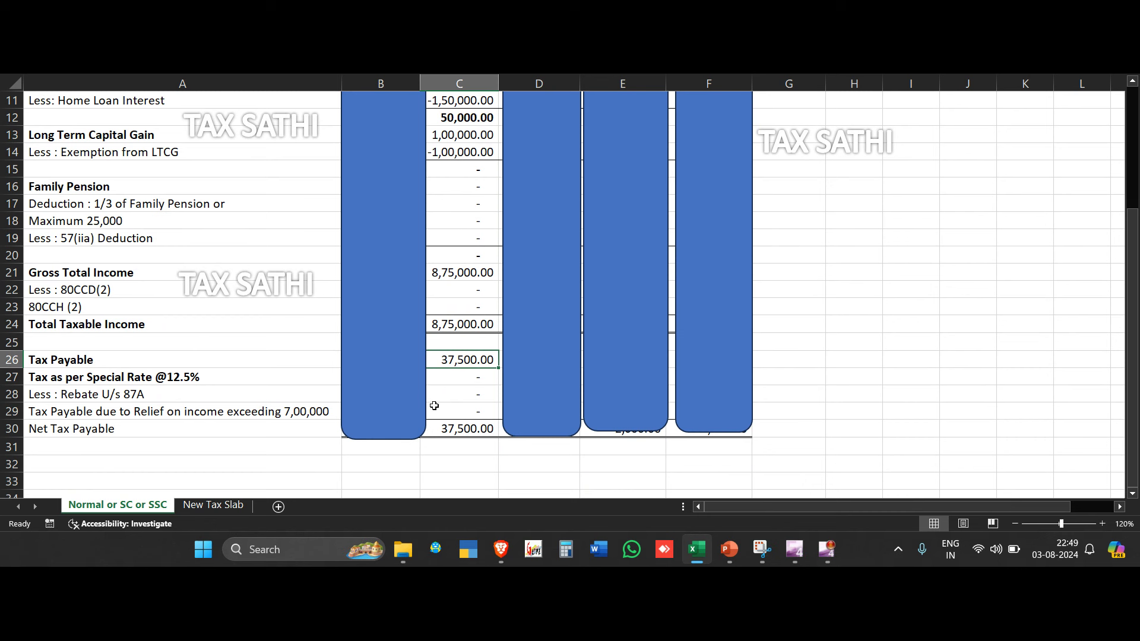
left_click(465, 393)
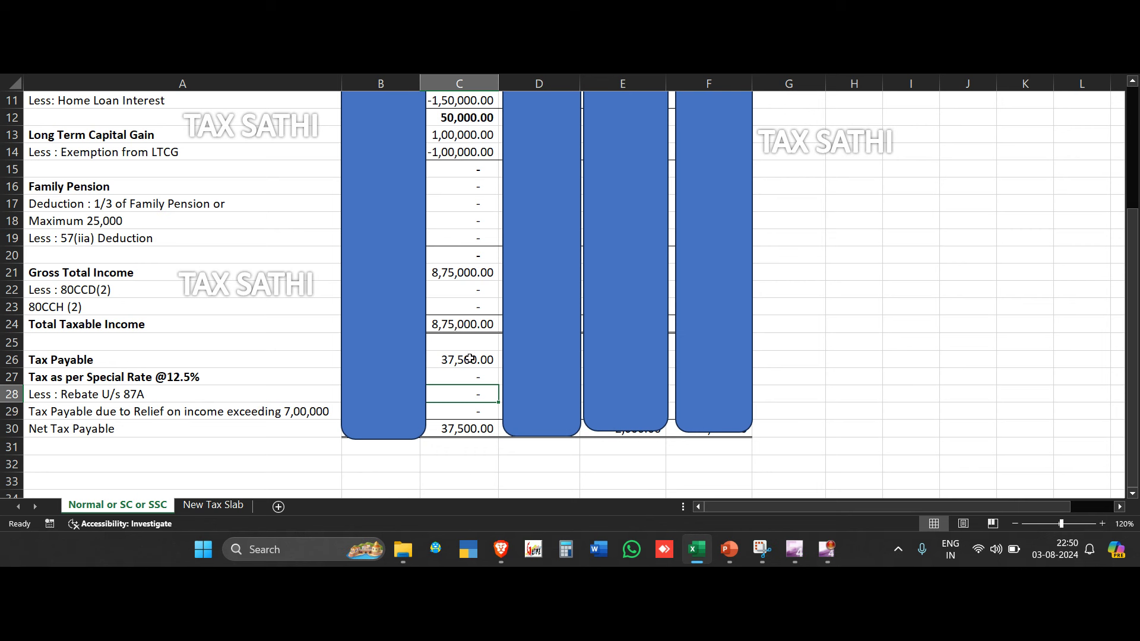
left_click(471, 358)
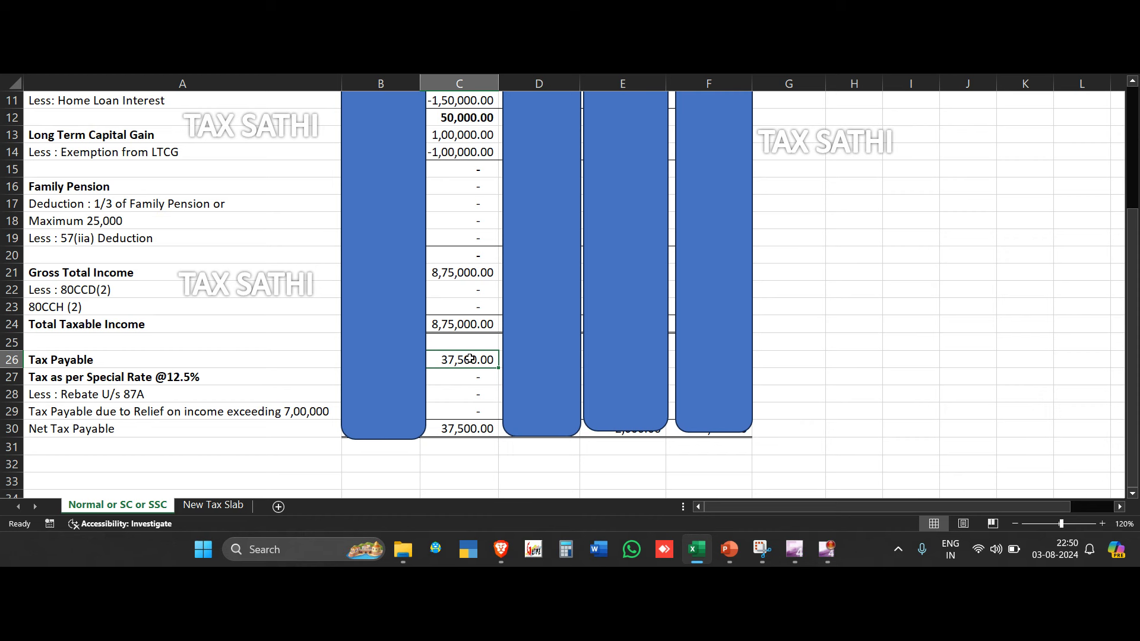
left_click(482, 428)
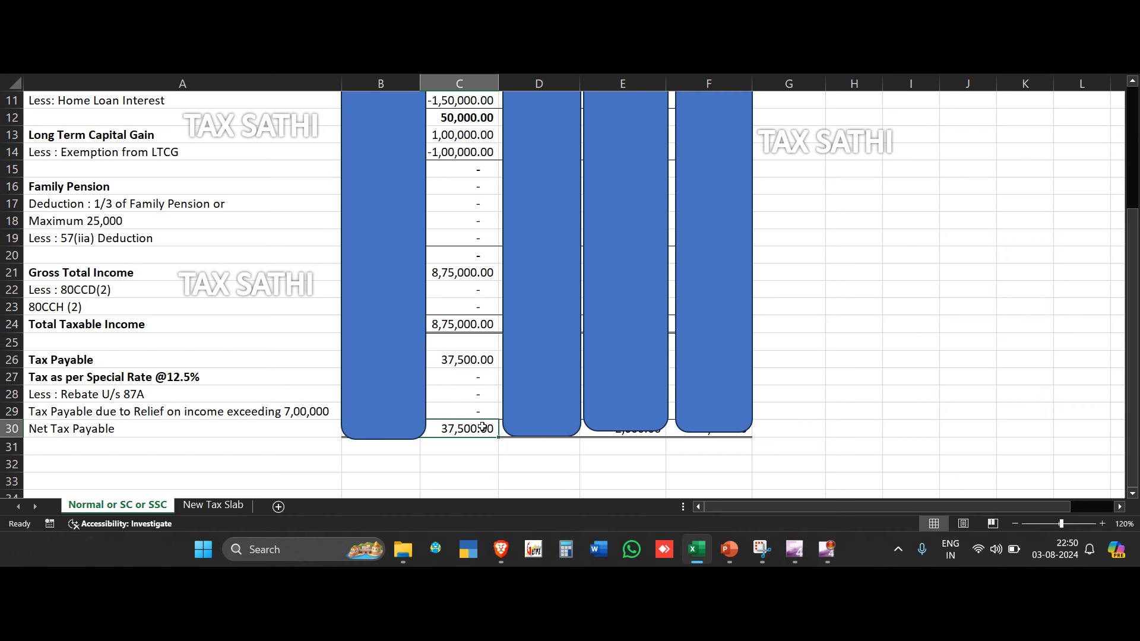
scroll(483, 427, "up", 2)
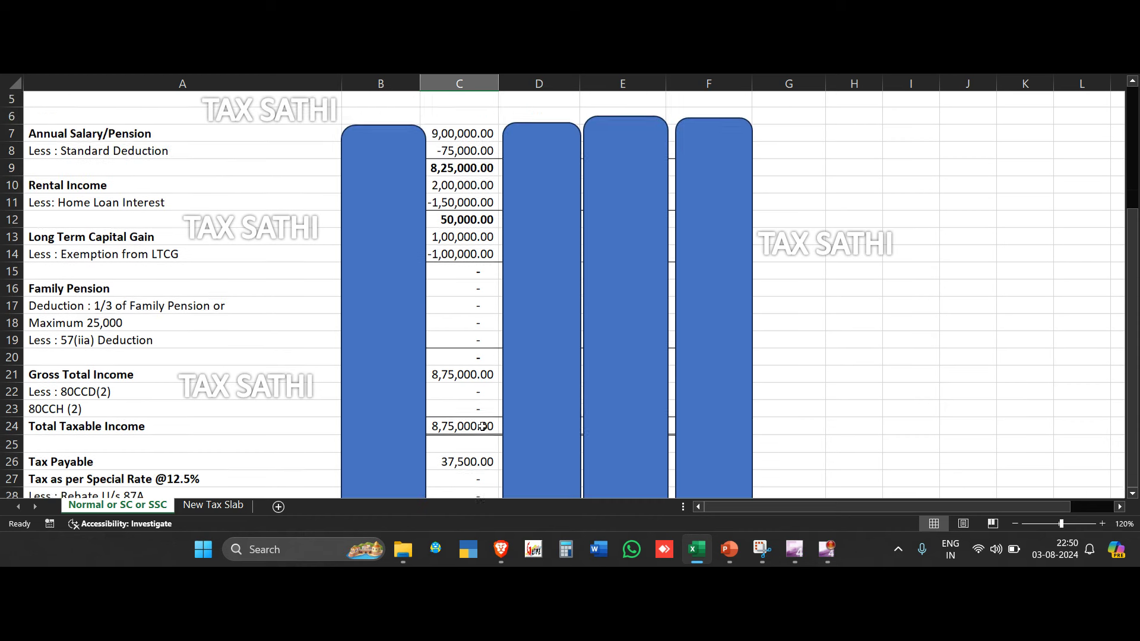
scroll(482, 428, "up", 1)
scroll(480, 291, "up", 1)
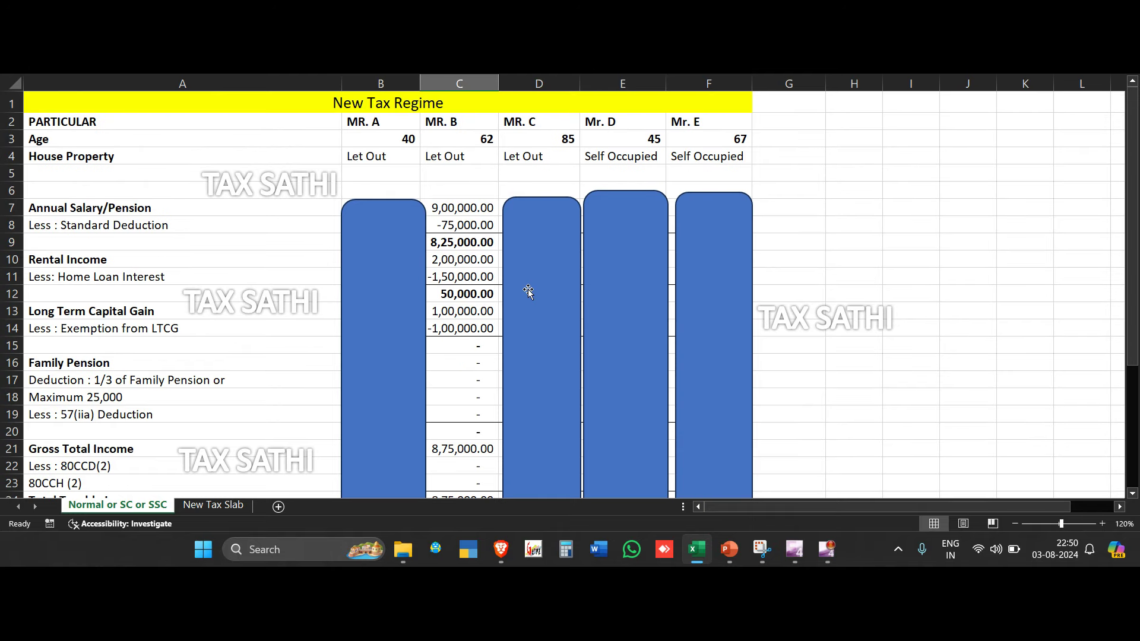
left_click_drag(528, 290, 450, 290)
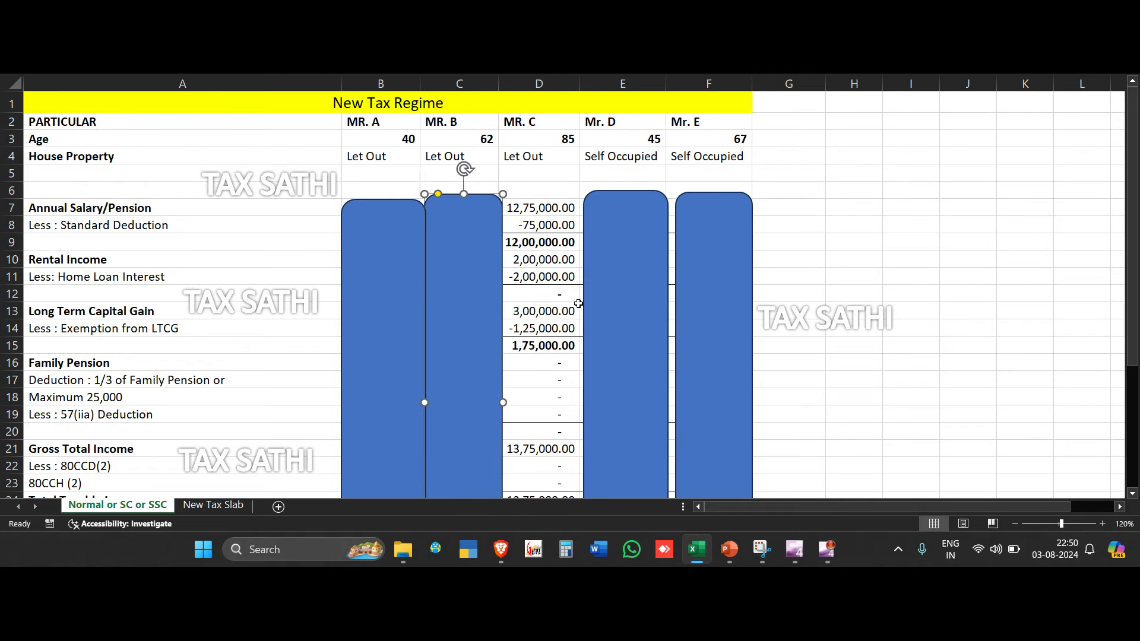
left_click(552, 207)
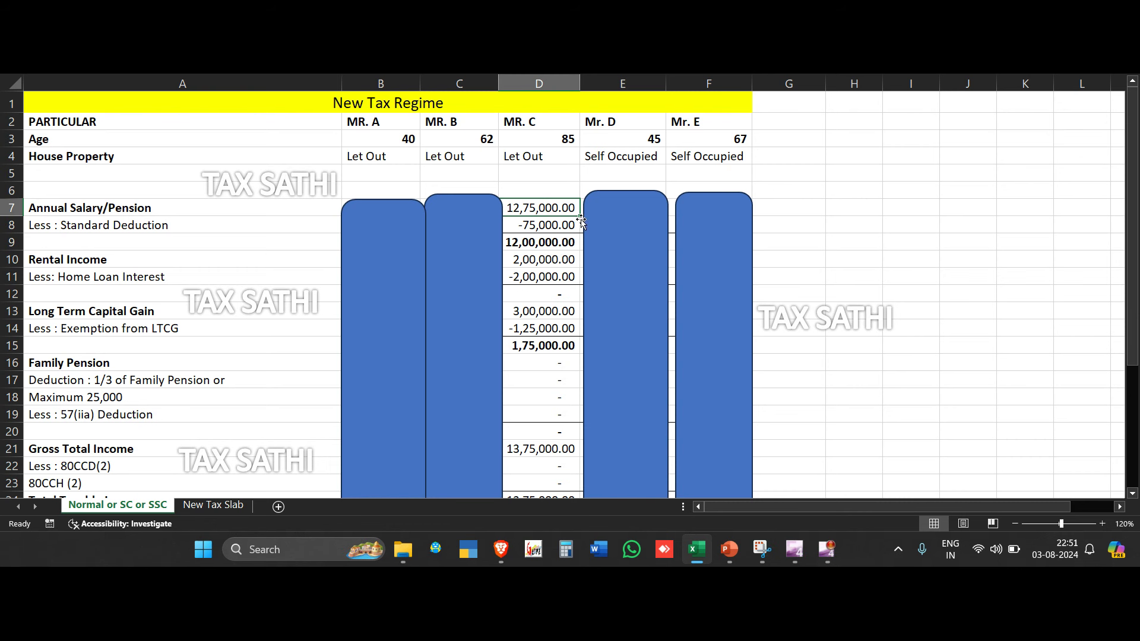
left_click(558, 240)
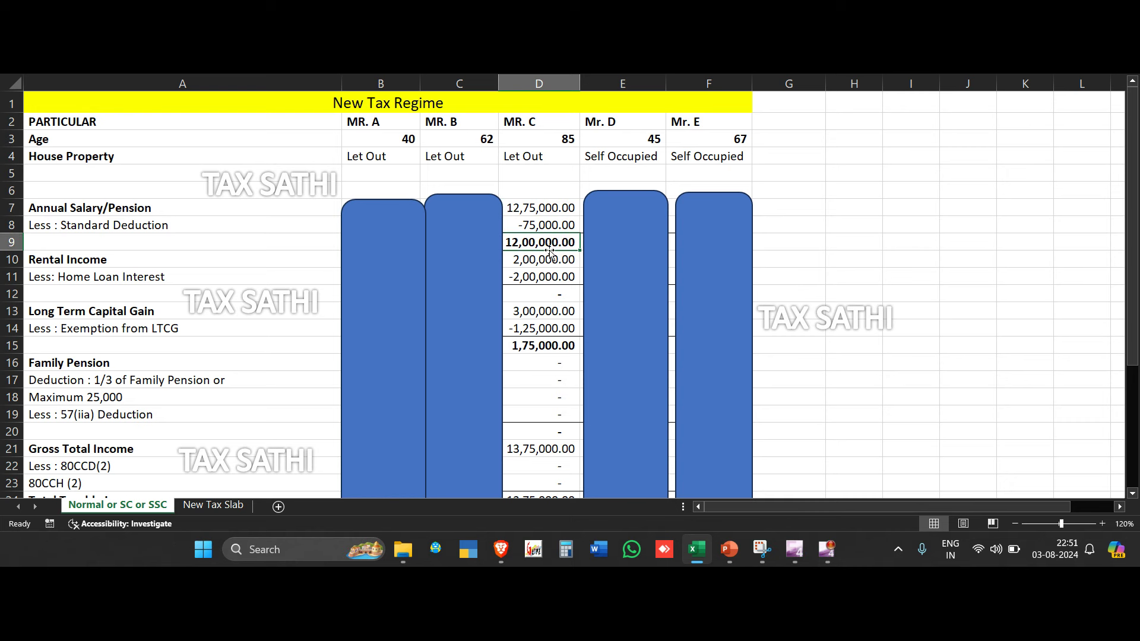
scroll(552, 252, "down", 1)
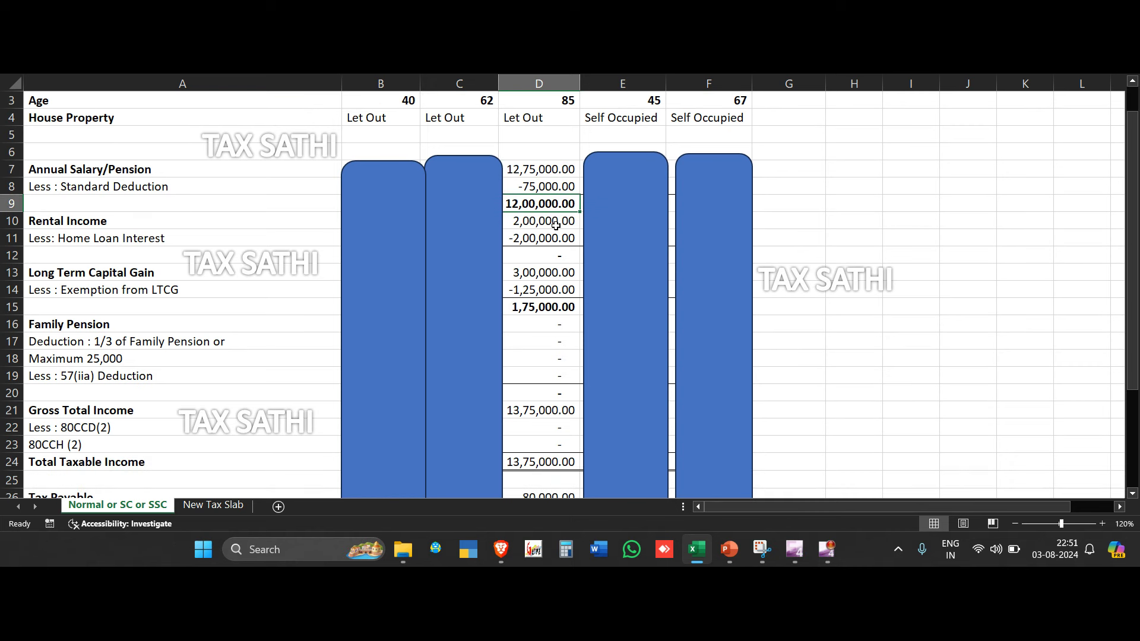
left_click(556, 226)
key("Down")
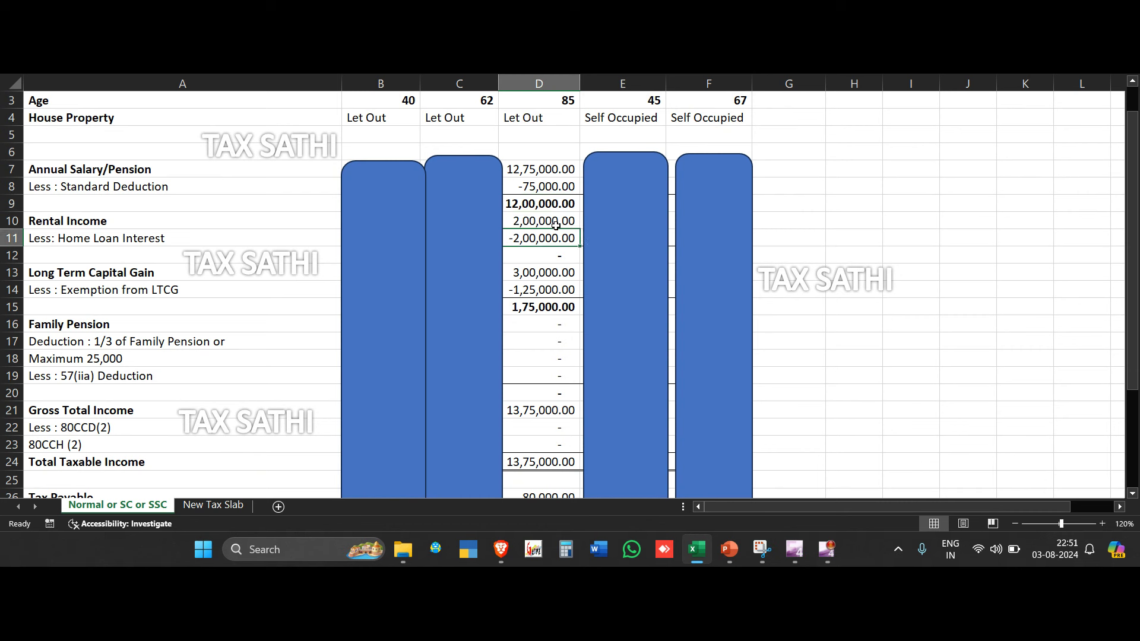
key("Down")
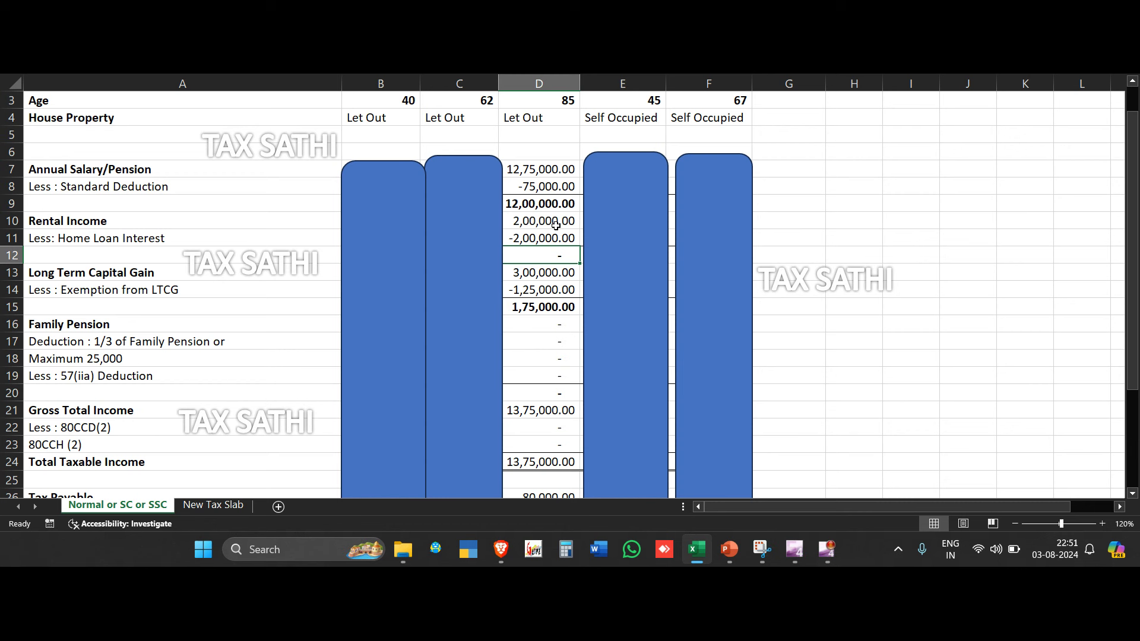
key("Down")
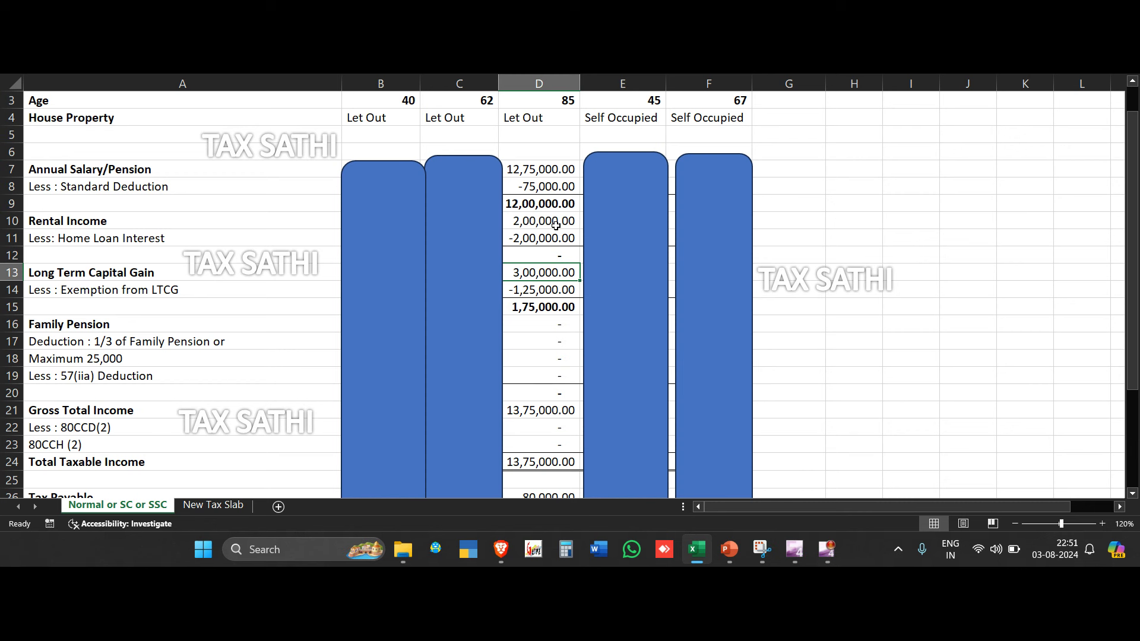
key("Down")
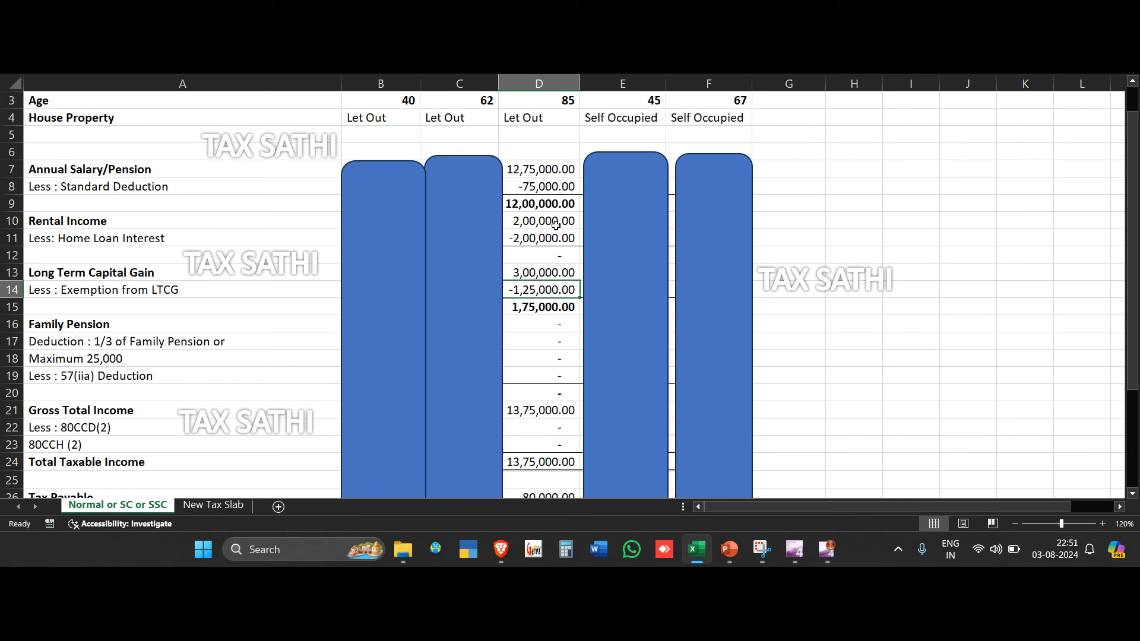
key("Down")
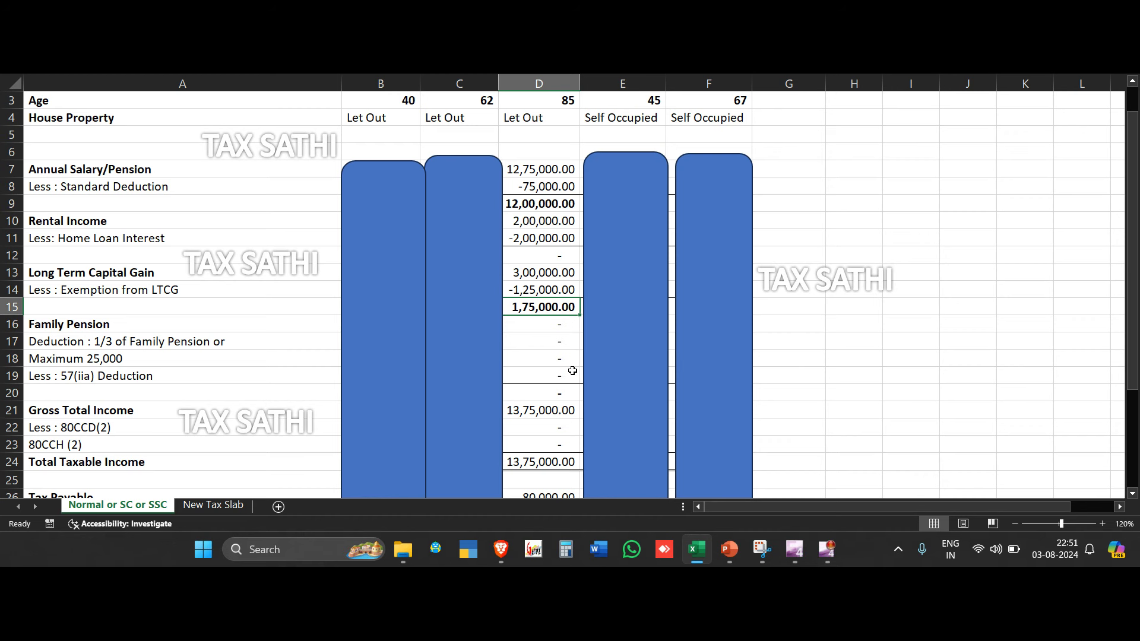
scroll(572, 371, "down", 1)
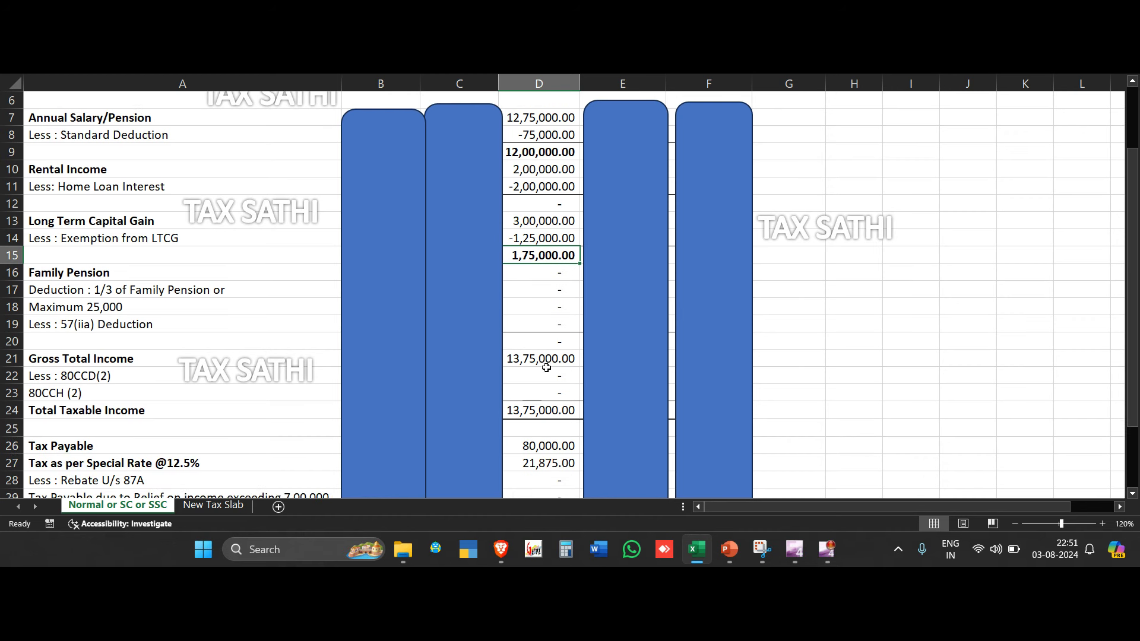
left_click(529, 355)
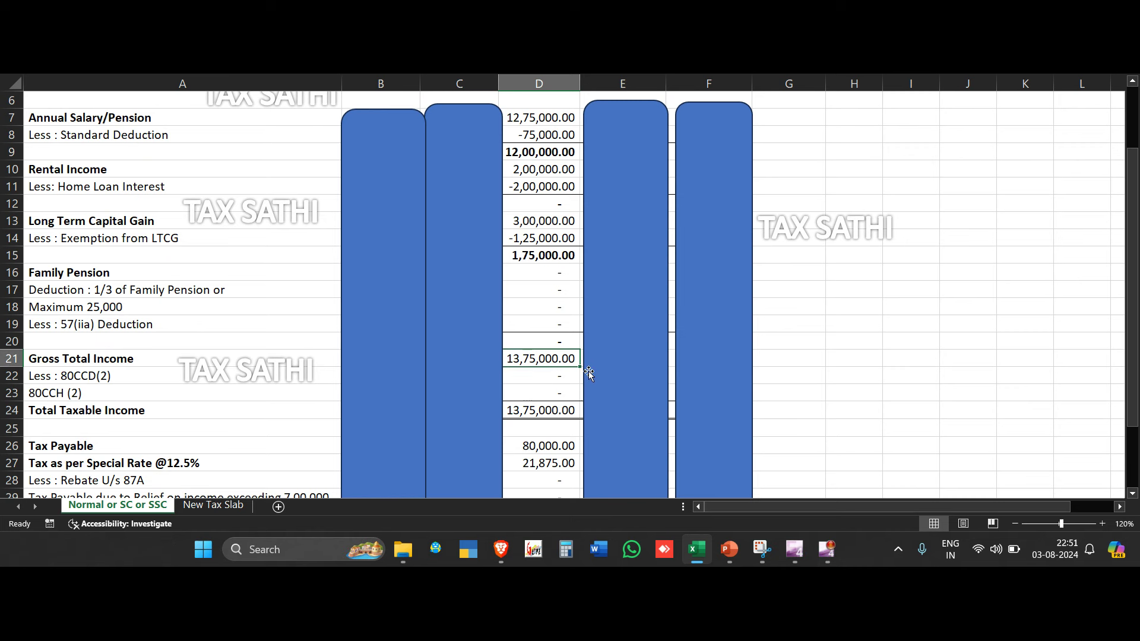
scroll(589, 380, "down", 1)
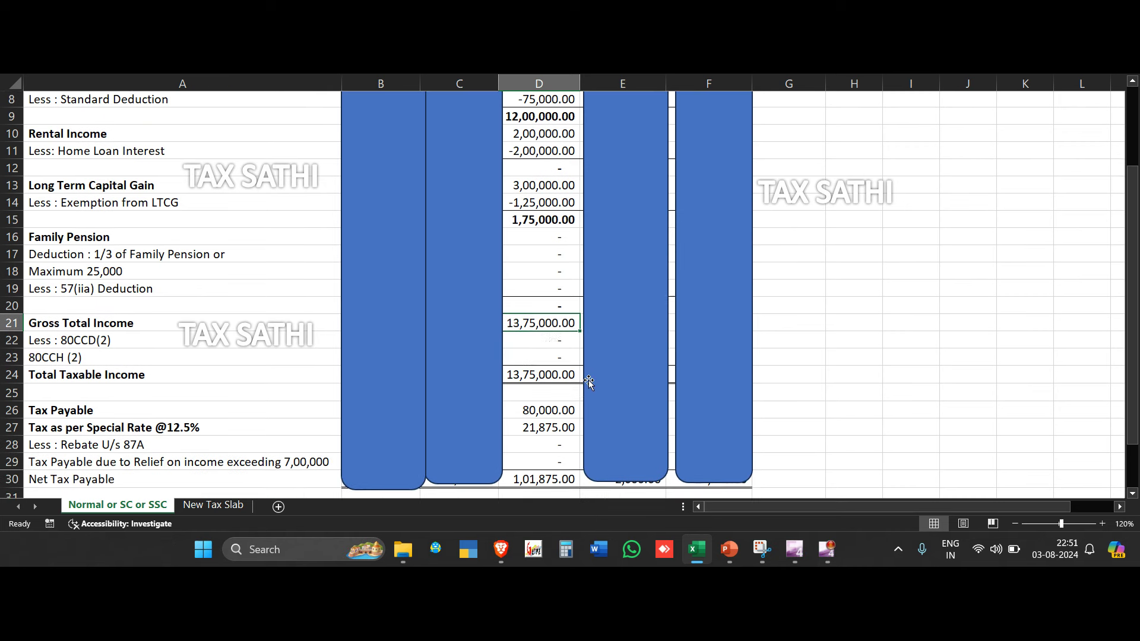
left_click(553, 343)
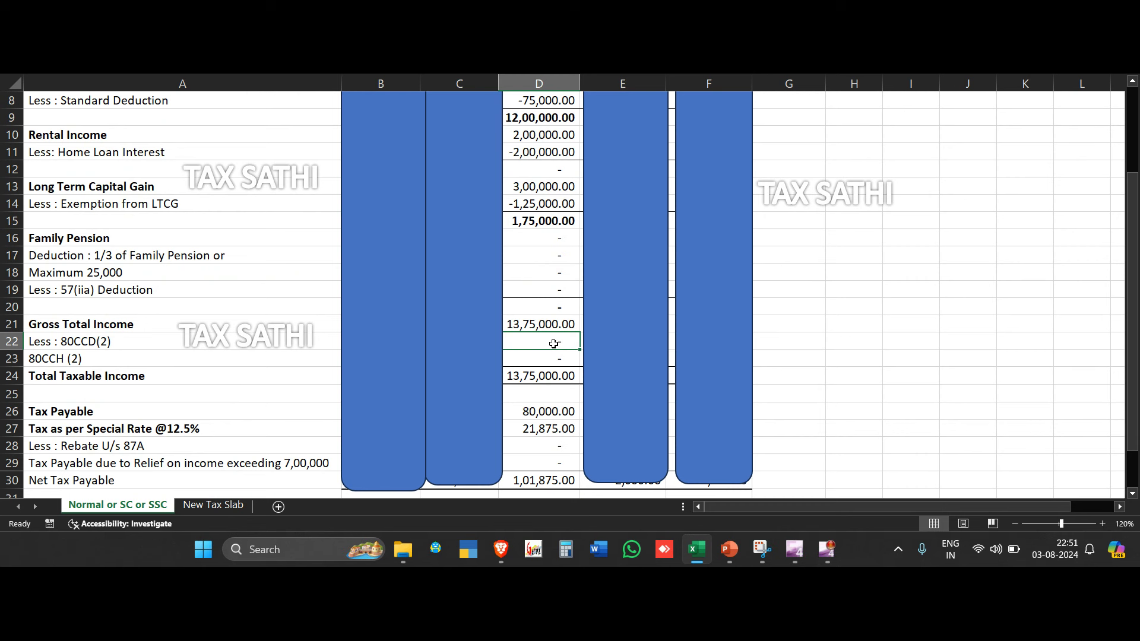
key("Down")
key("Down")
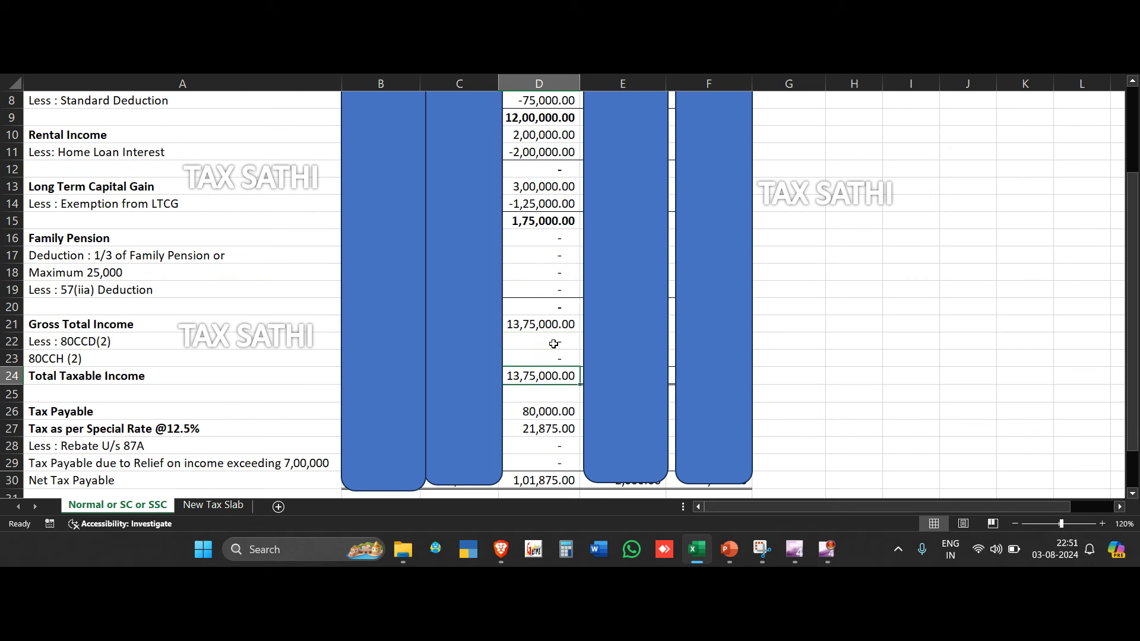
key("Down")
key("Down")
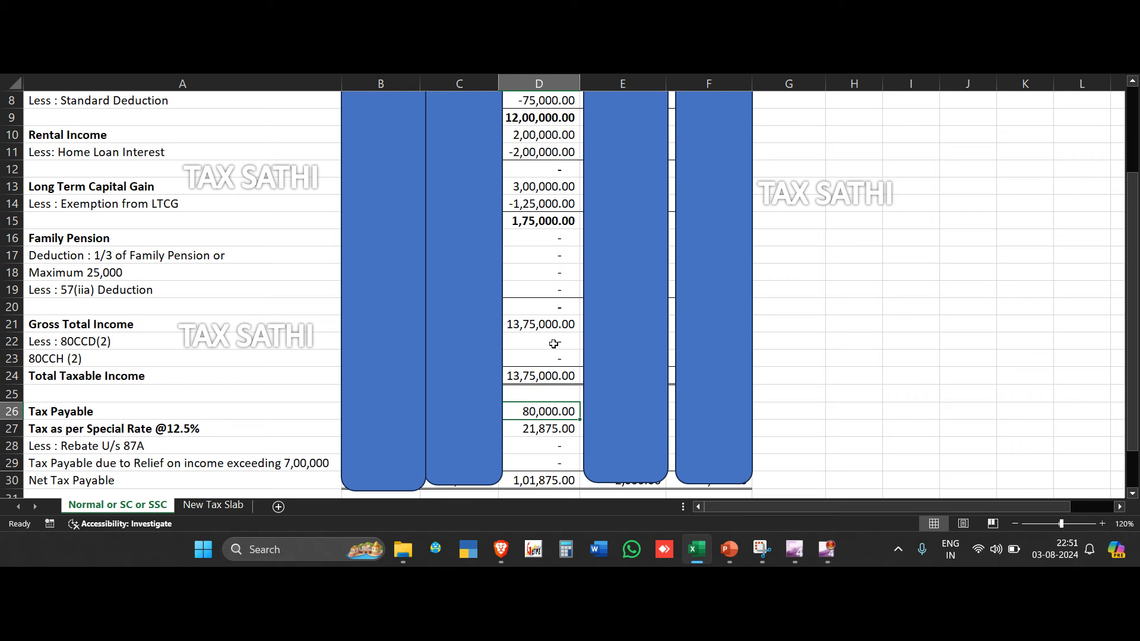
left_click(201, 505)
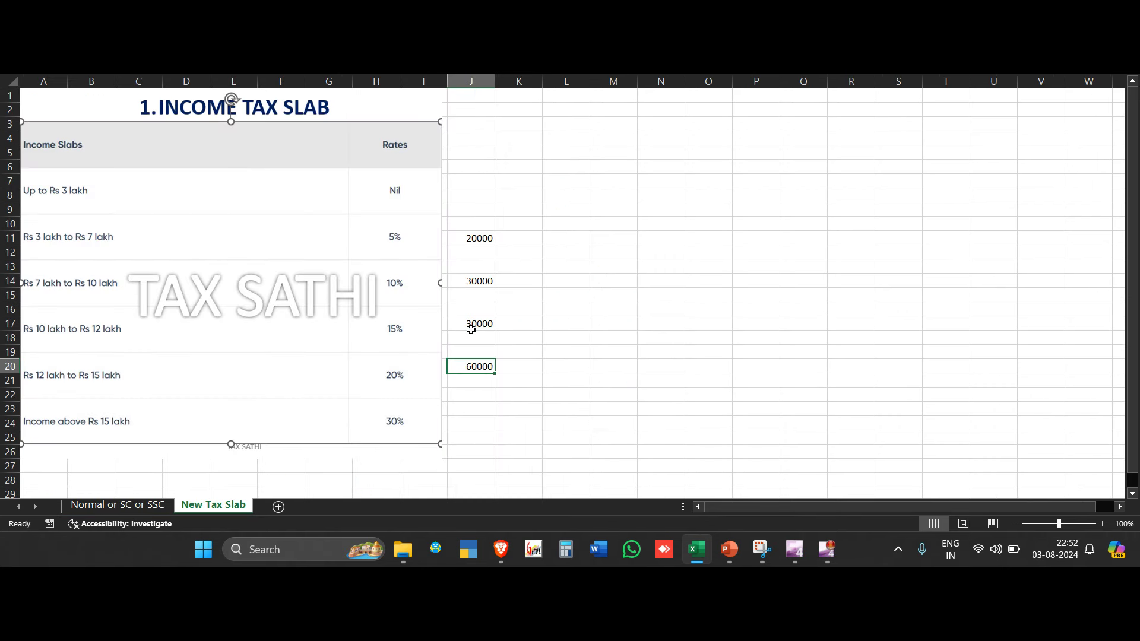
left_click(471, 330)
left_click_drag(480, 238, 482, 329)
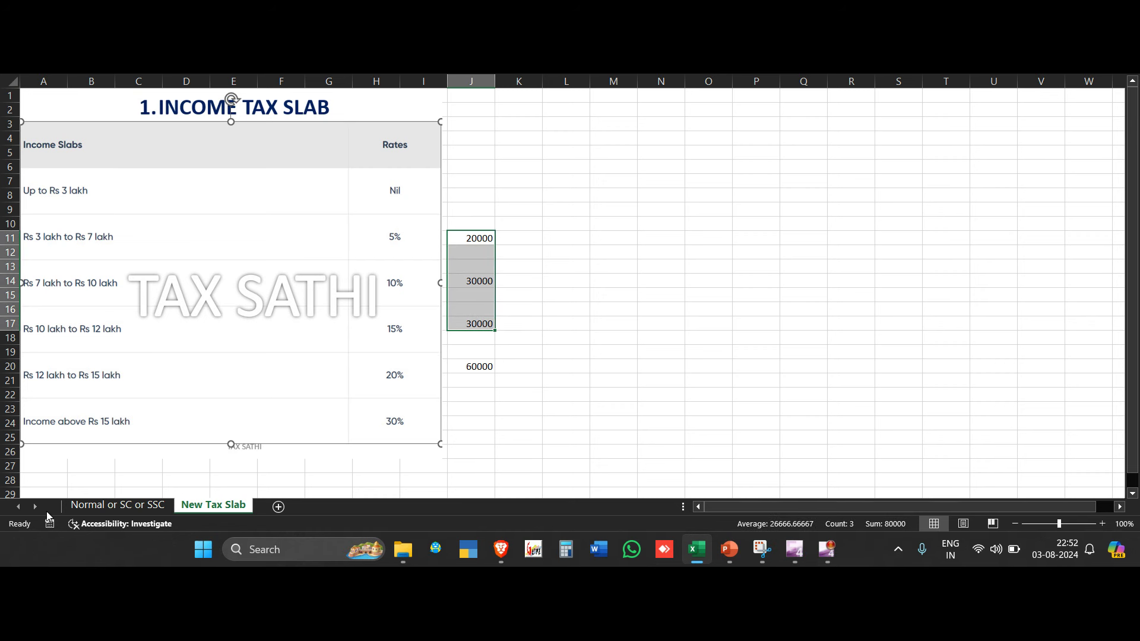
left_click(117, 505)
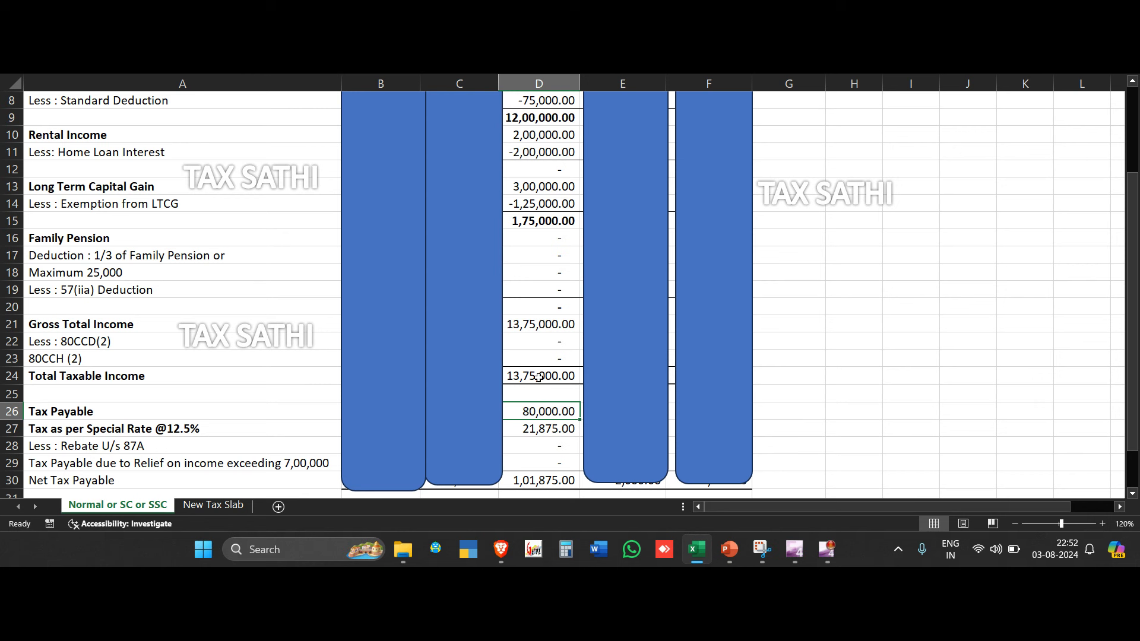
left_click(538, 378)
left_click(547, 222)
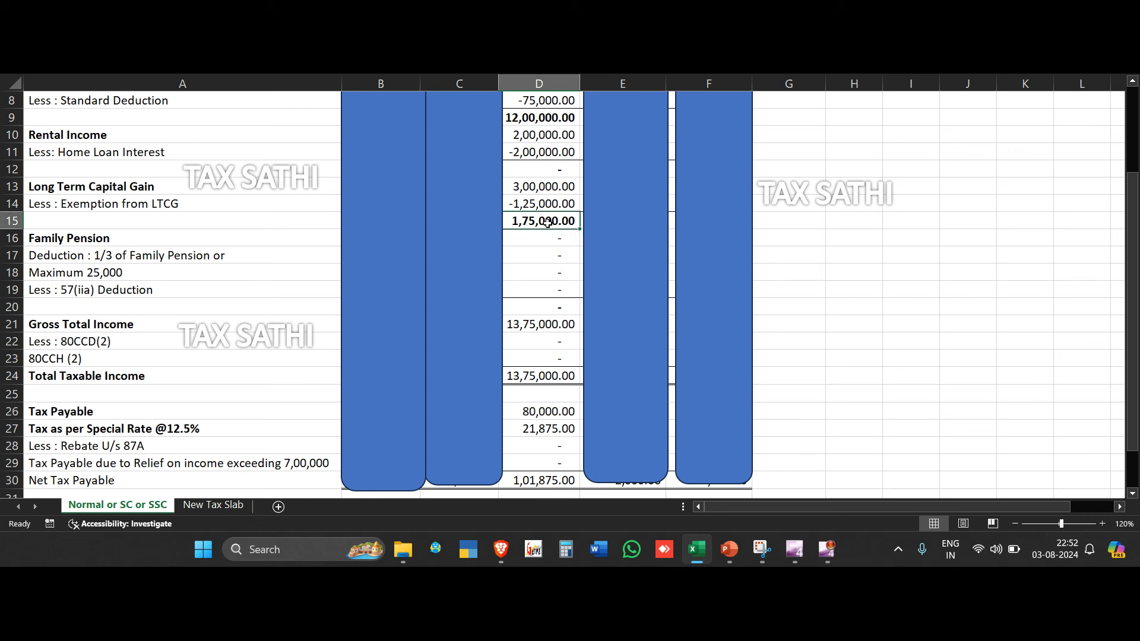
left_click(556, 411)
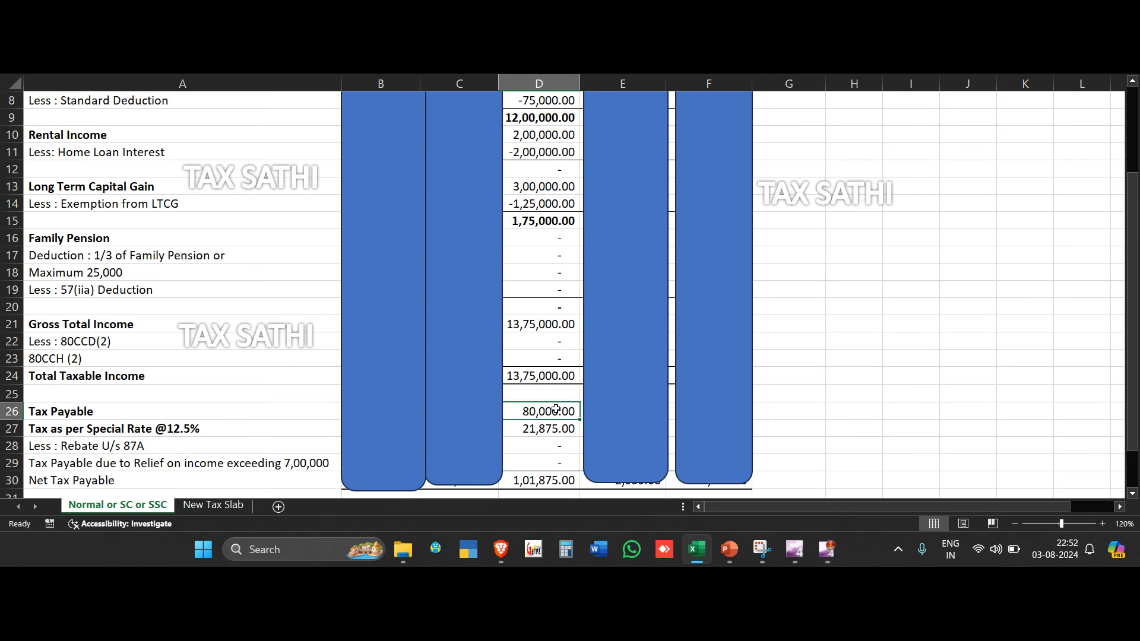
left_click(547, 431)
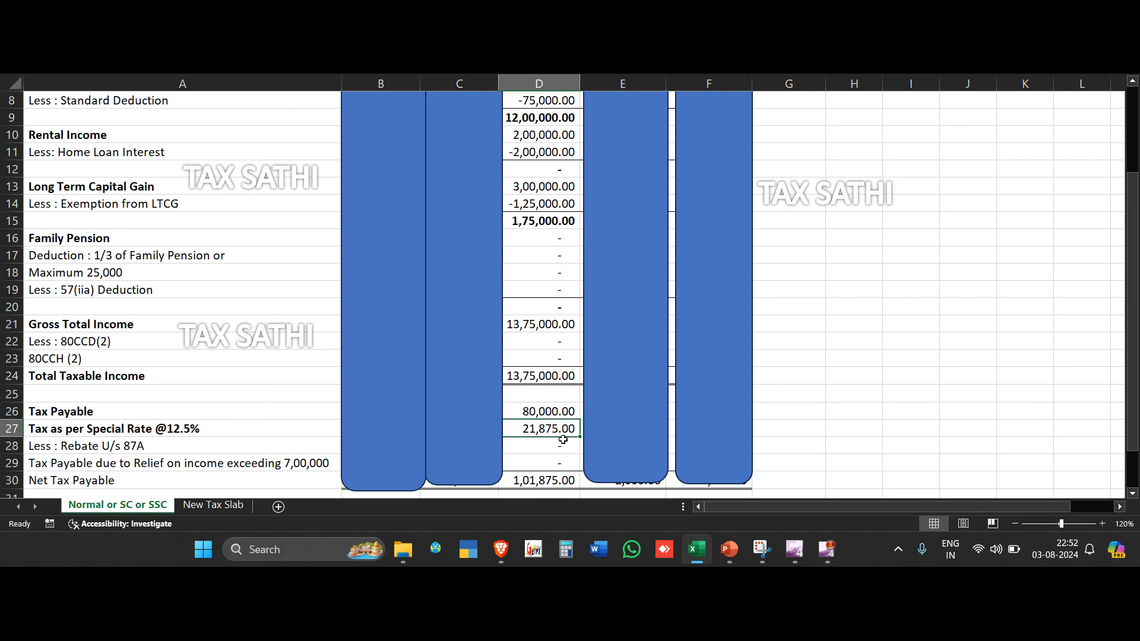
left_click(563, 448)
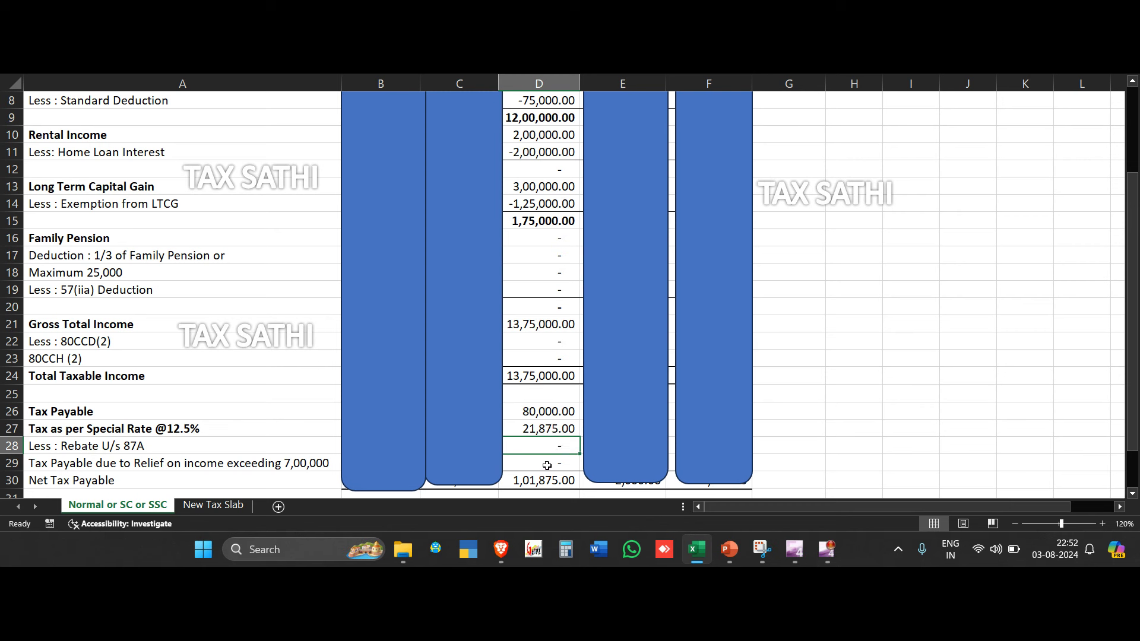
left_click(547, 465)
left_click(543, 484)
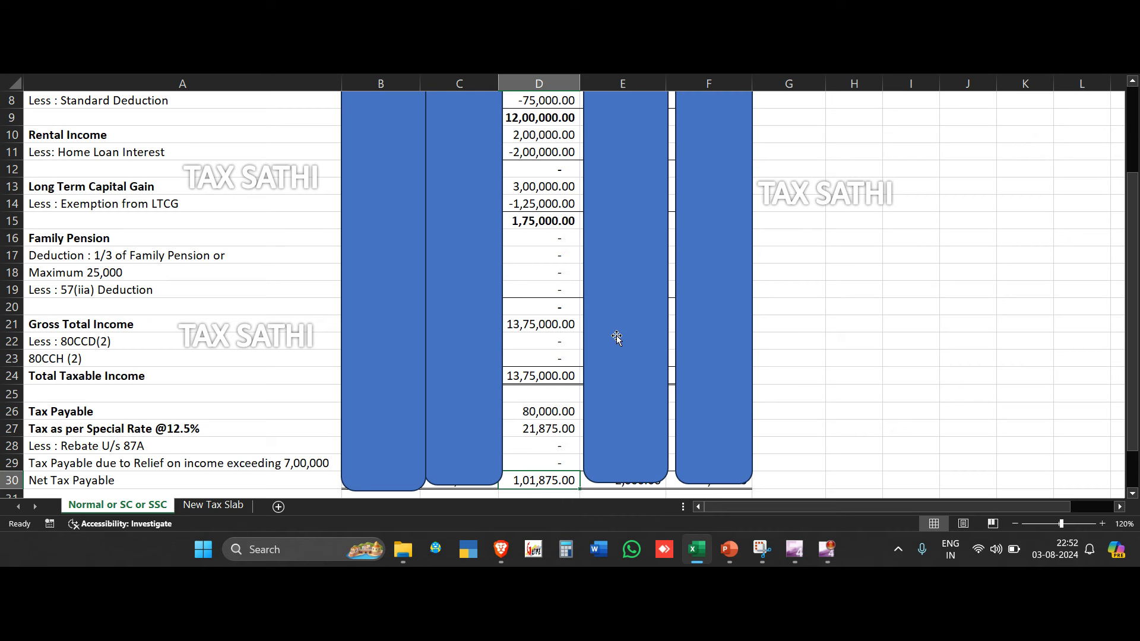
Move the blue shape off column E onto column D and check Mr. D's age, property status and 8,00,000.00 salary
left_click_drag(617, 337, 534, 341)
scroll(535, 341, "up", 3)
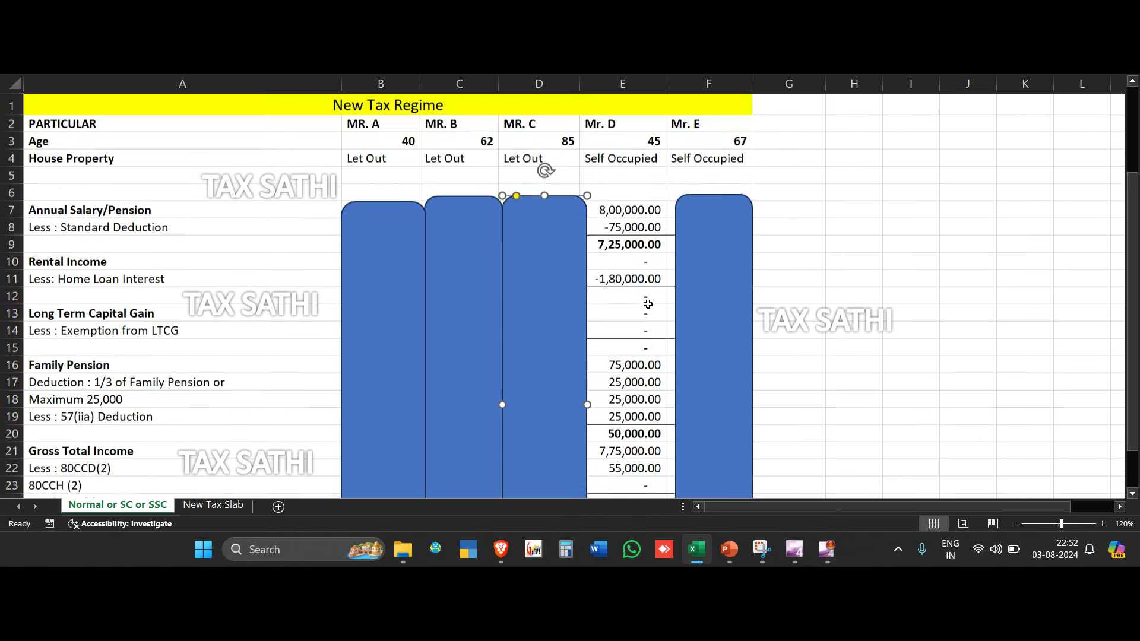
left_click(644, 137)
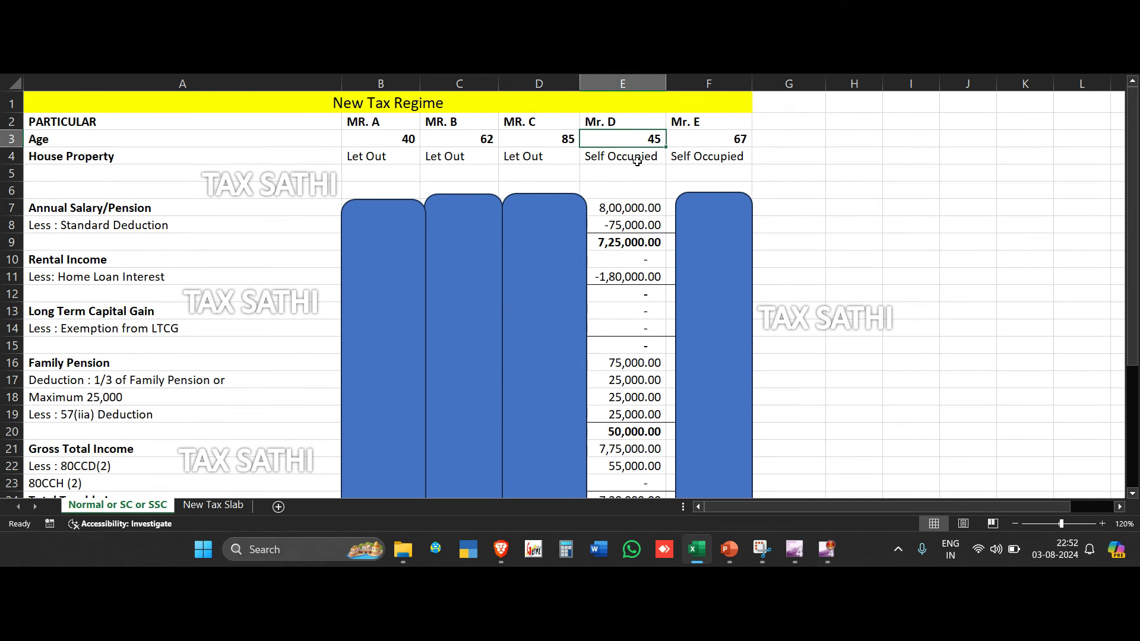
left_click(635, 160)
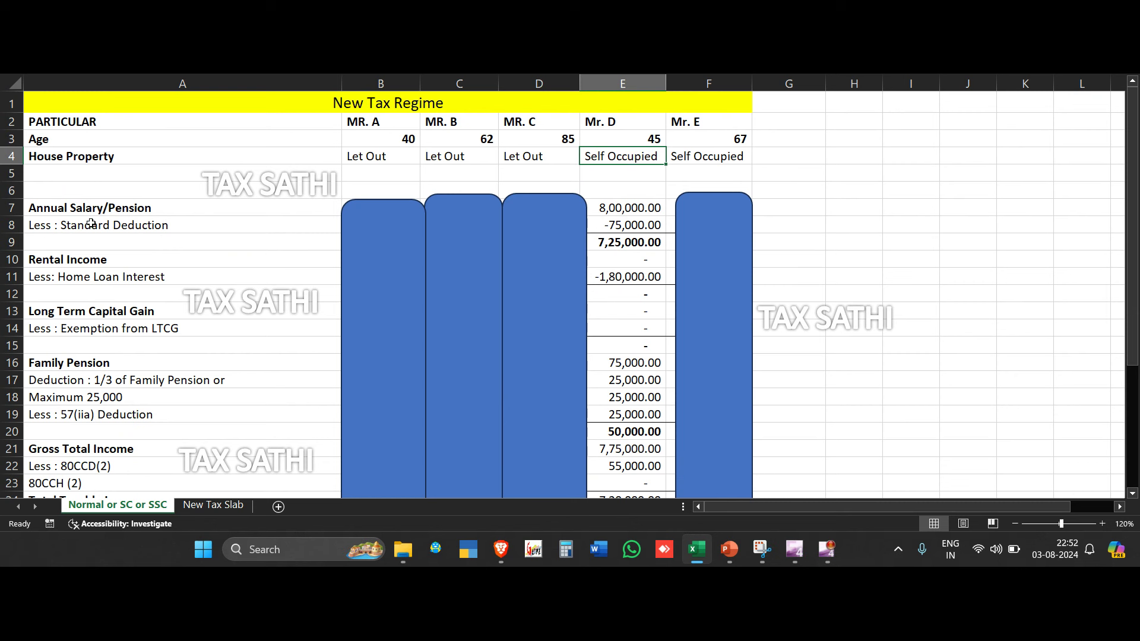
left_click(654, 209)
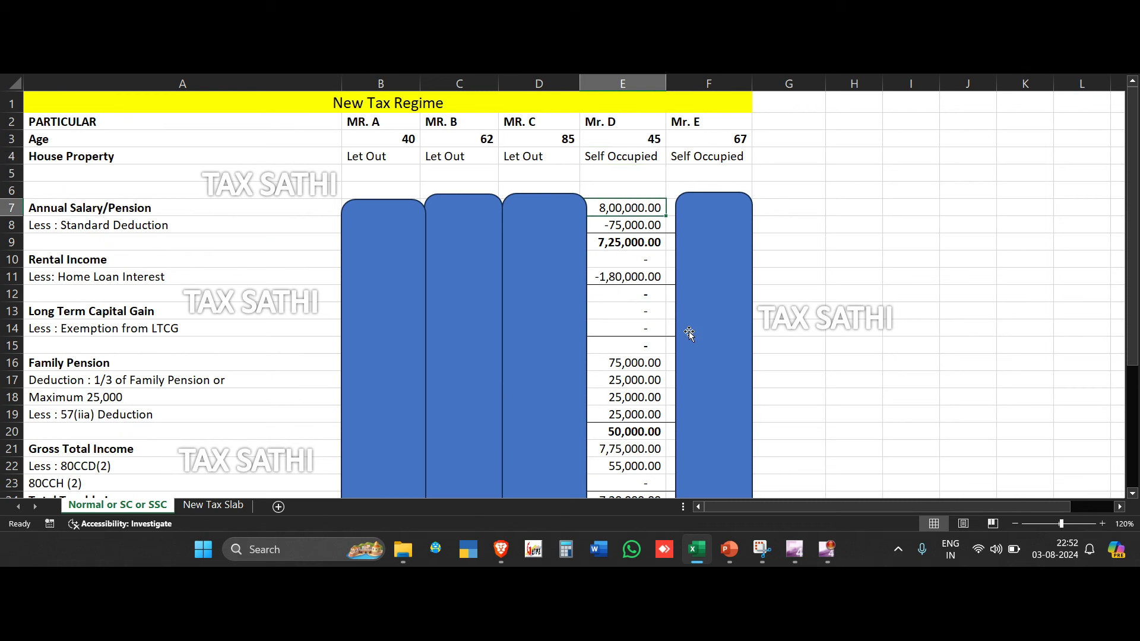
Check Mr. D's standard deduction, 7,25,000.00 subtotal and rental income, then select row 6 across columns B to D
left_click(637, 223)
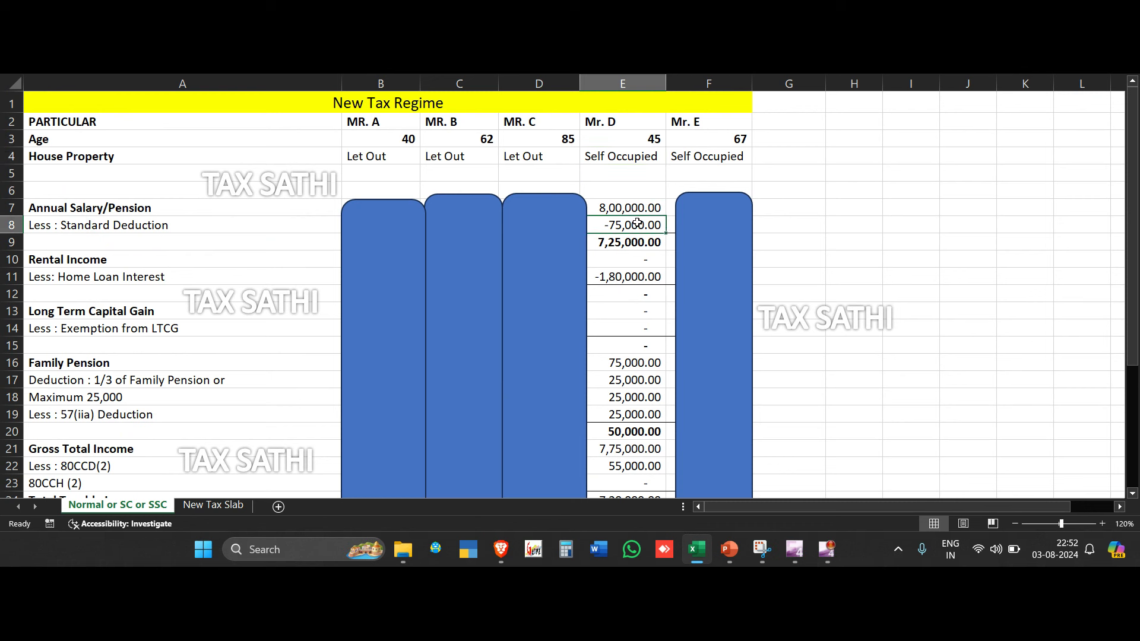
left_click(639, 245)
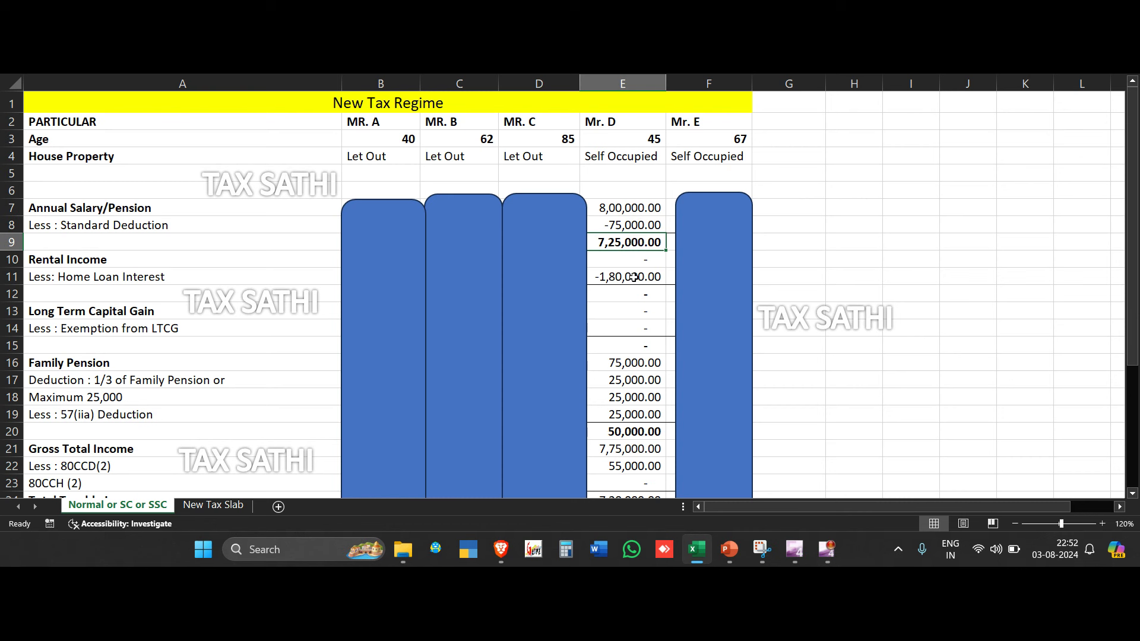
left_click(616, 257)
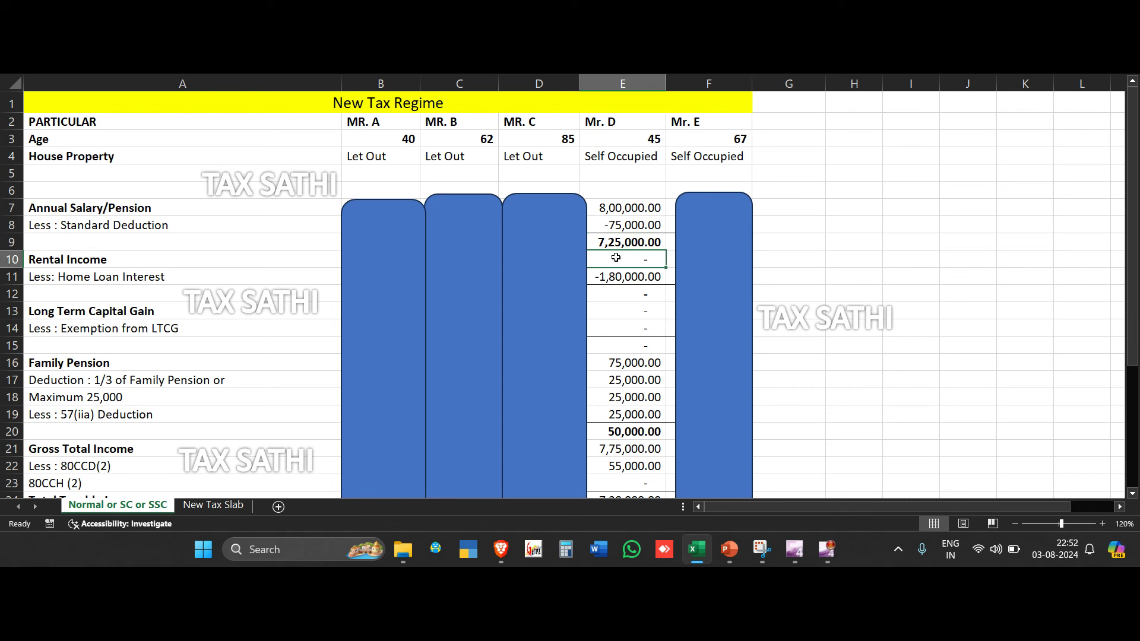
left_click(566, 185)
key("shift+Left")
key("shift+Left")
key("ctrl+0")
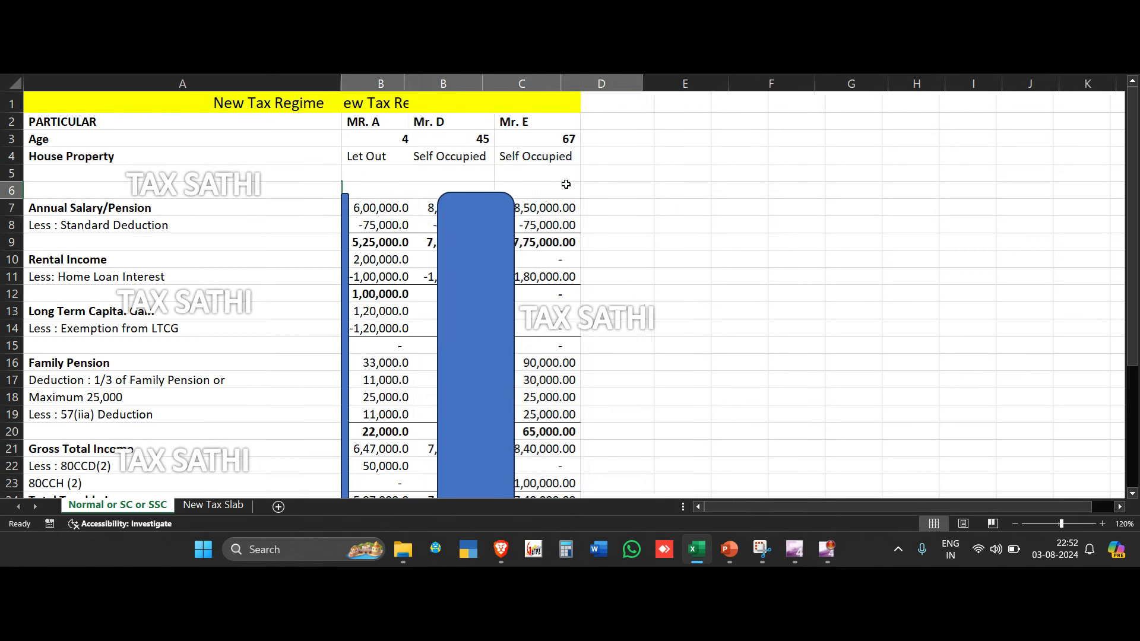
left_click(395, 271)
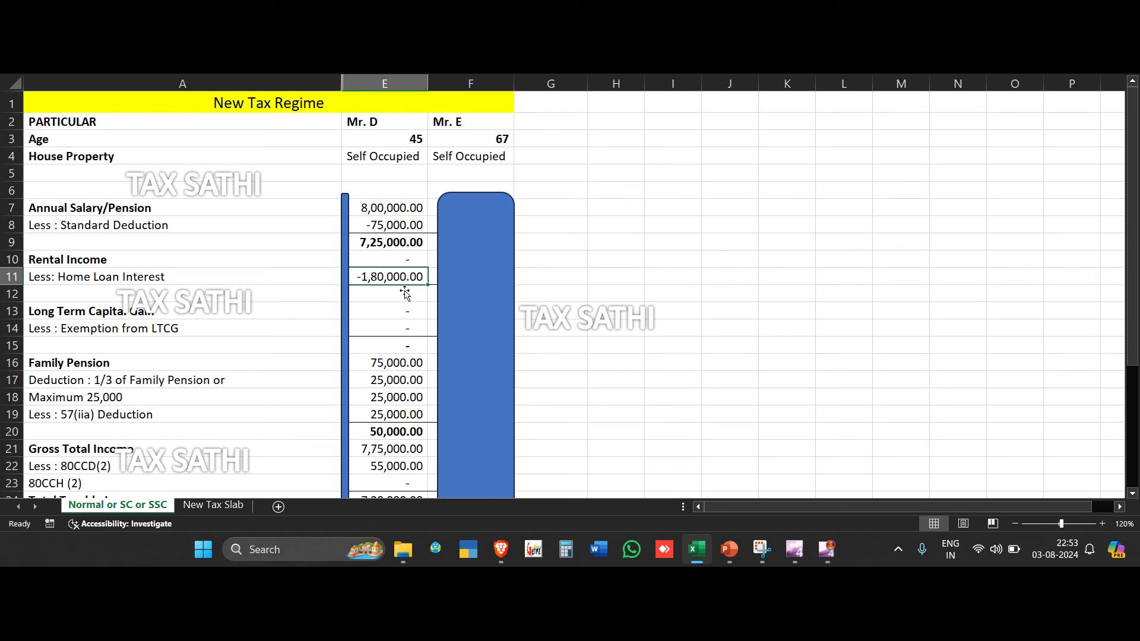
left_click(404, 293)
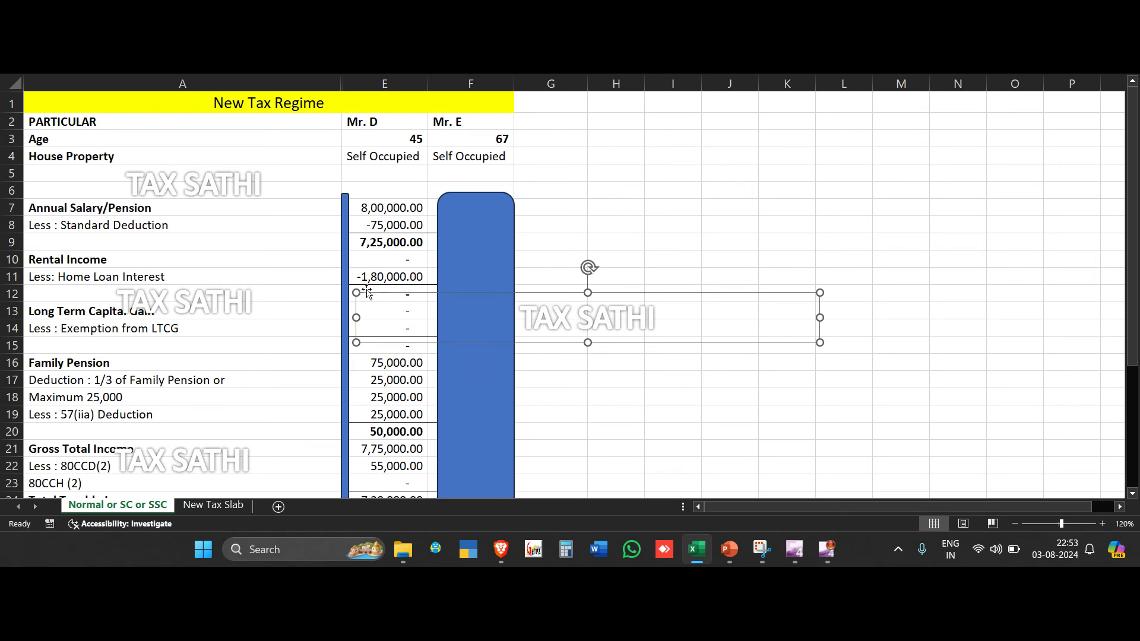
left_click(361, 283)
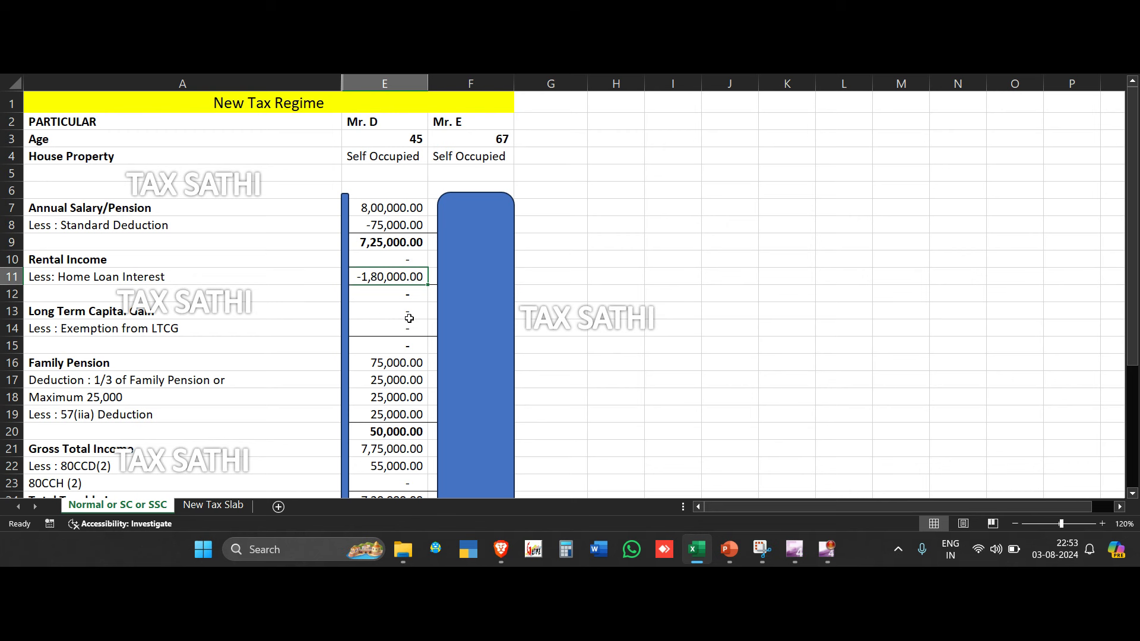
left_click(404, 311)
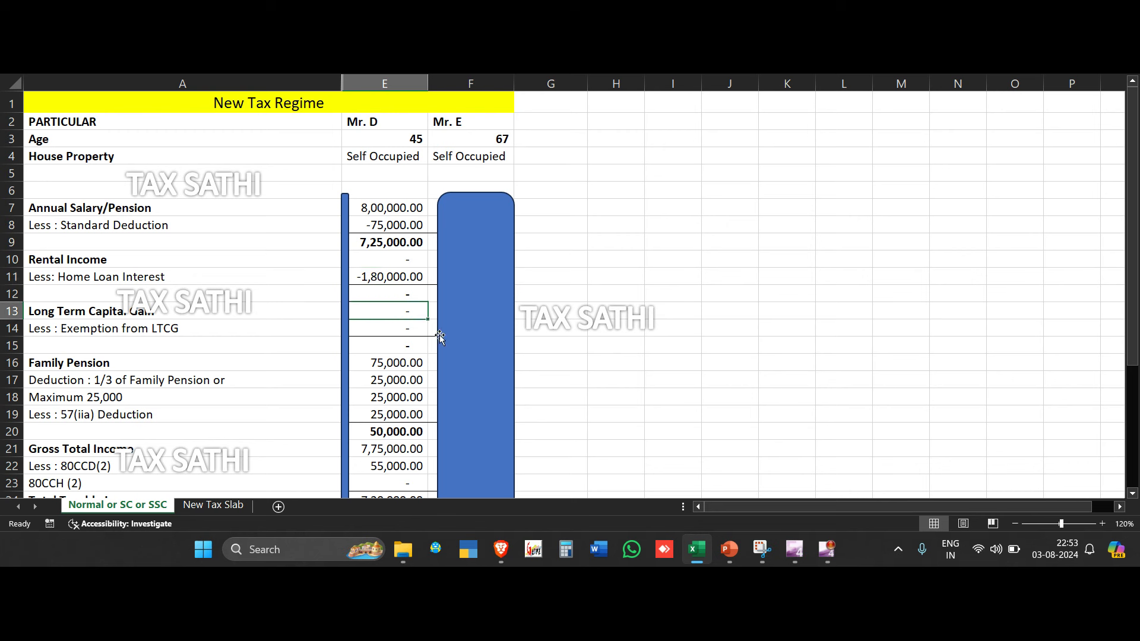
left_click(389, 363)
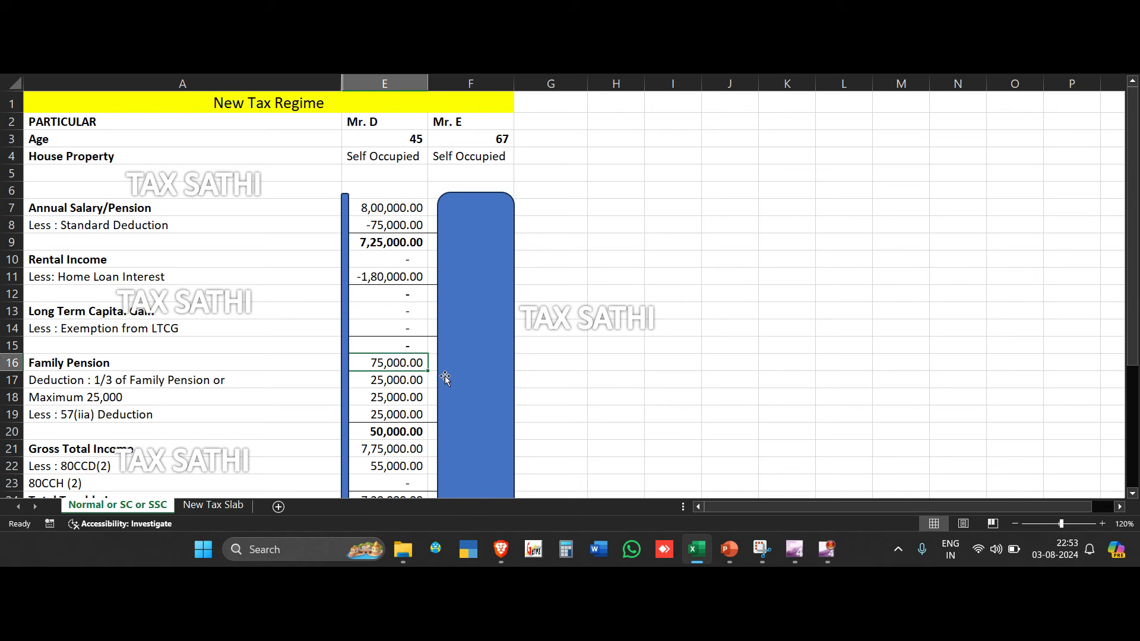
left_click(412, 383)
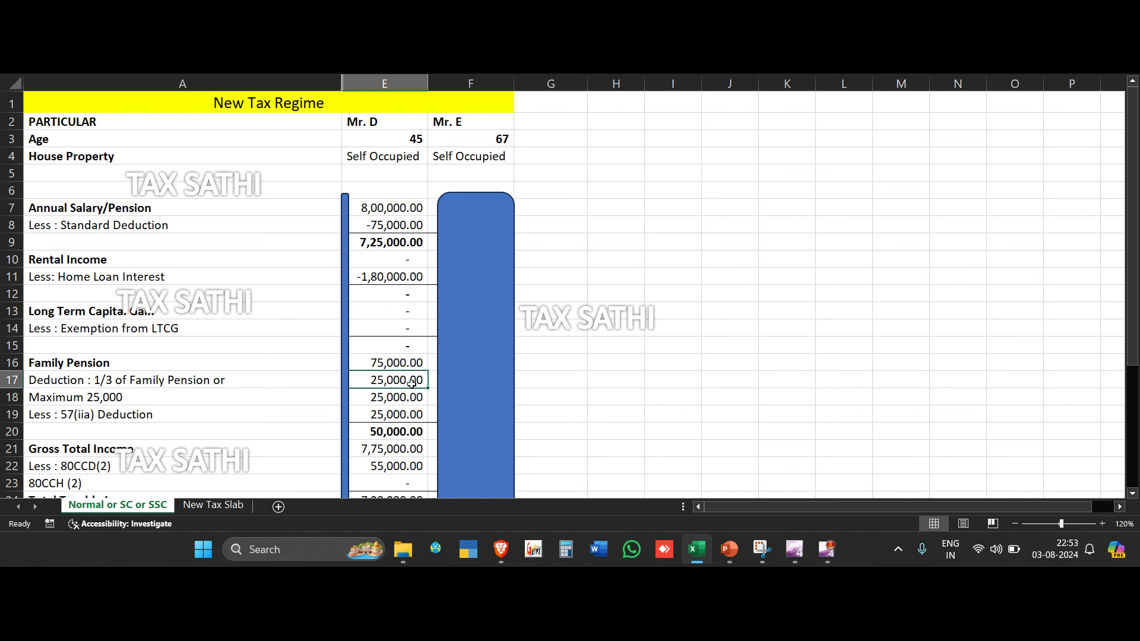
left_click(398, 399)
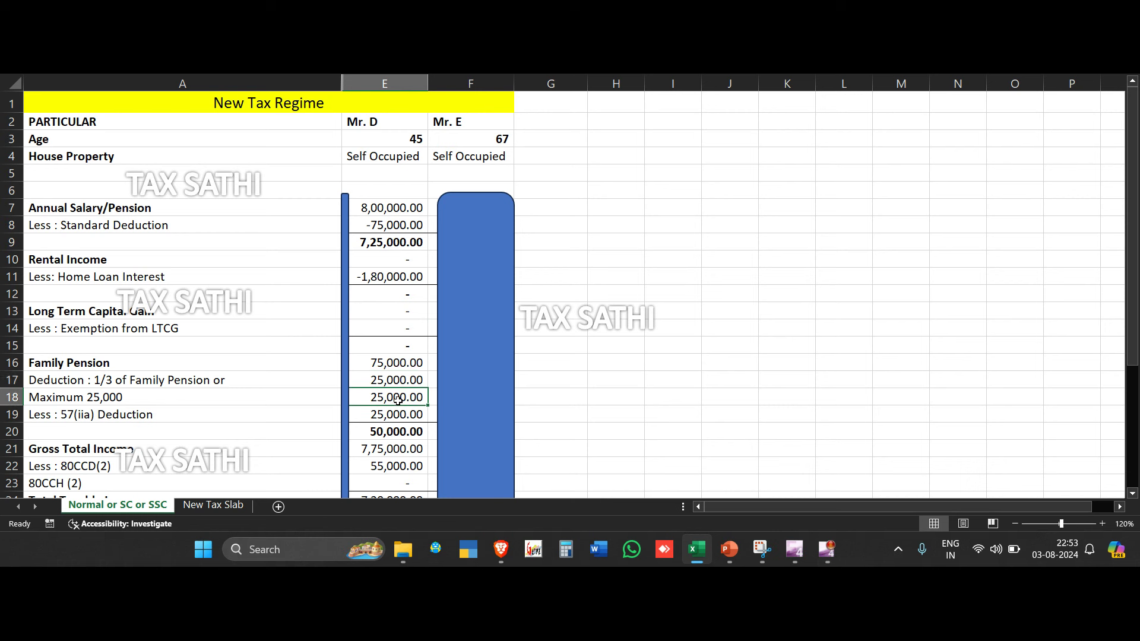
left_click(397, 416)
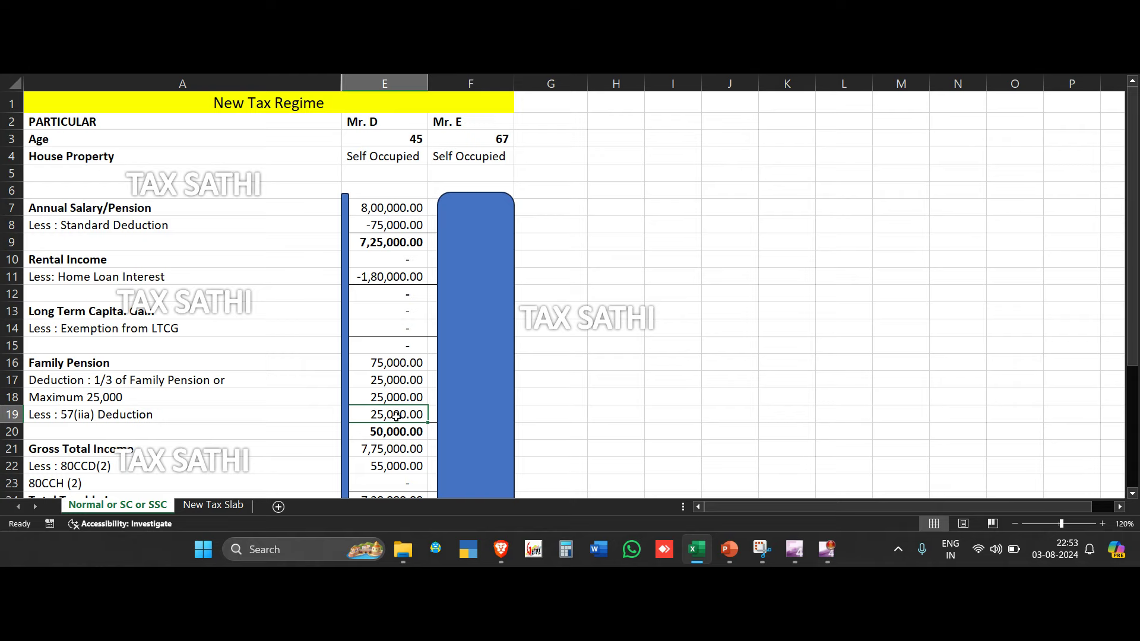
scroll(397, 416, "down", 1)
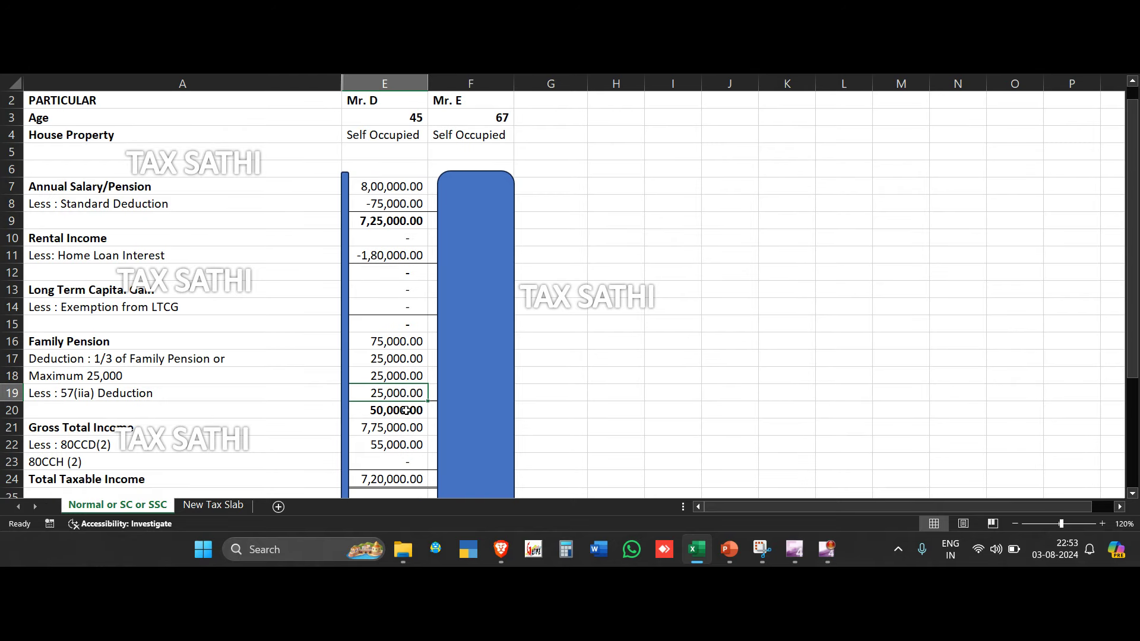
left_click(404, 410)
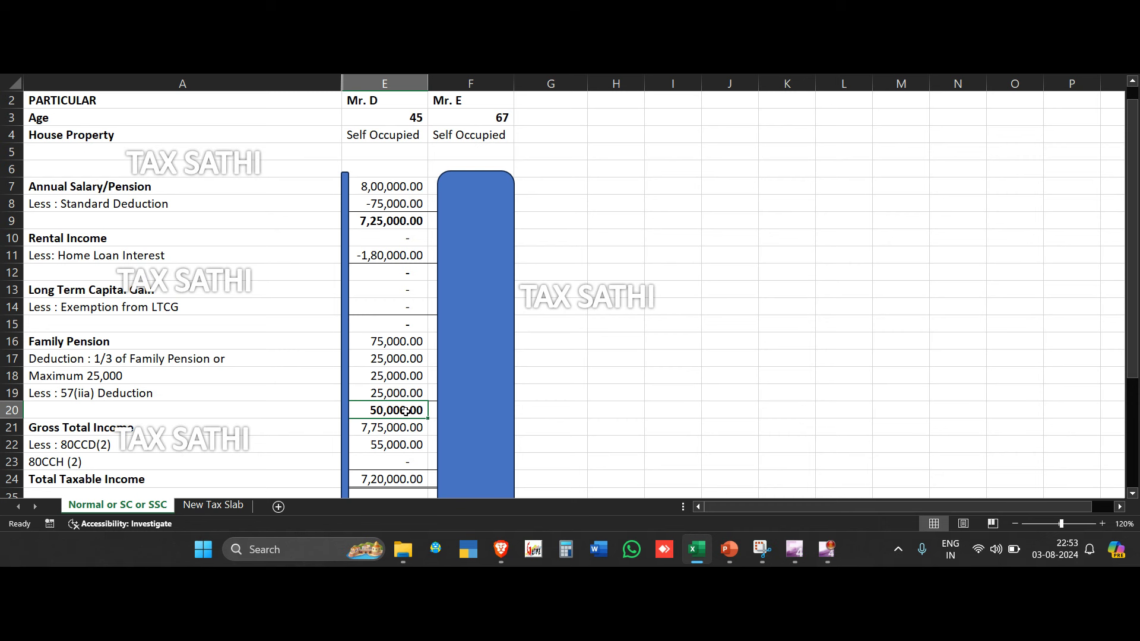
left_click(395, 427)
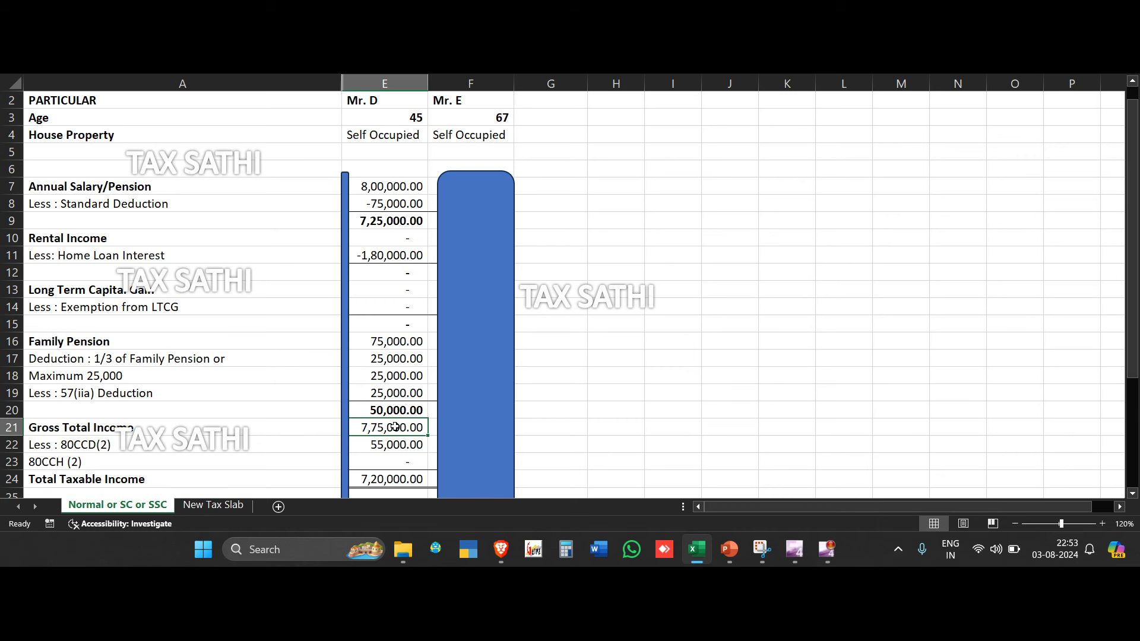
left_click(393, 445)
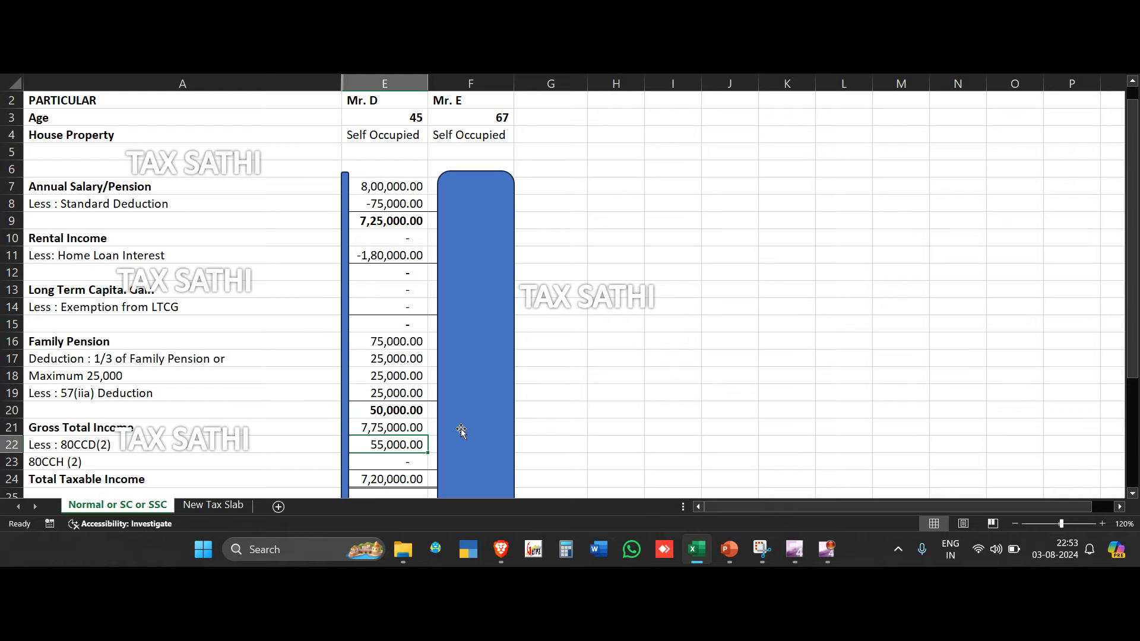
scroll(461, 430, "down", 1)
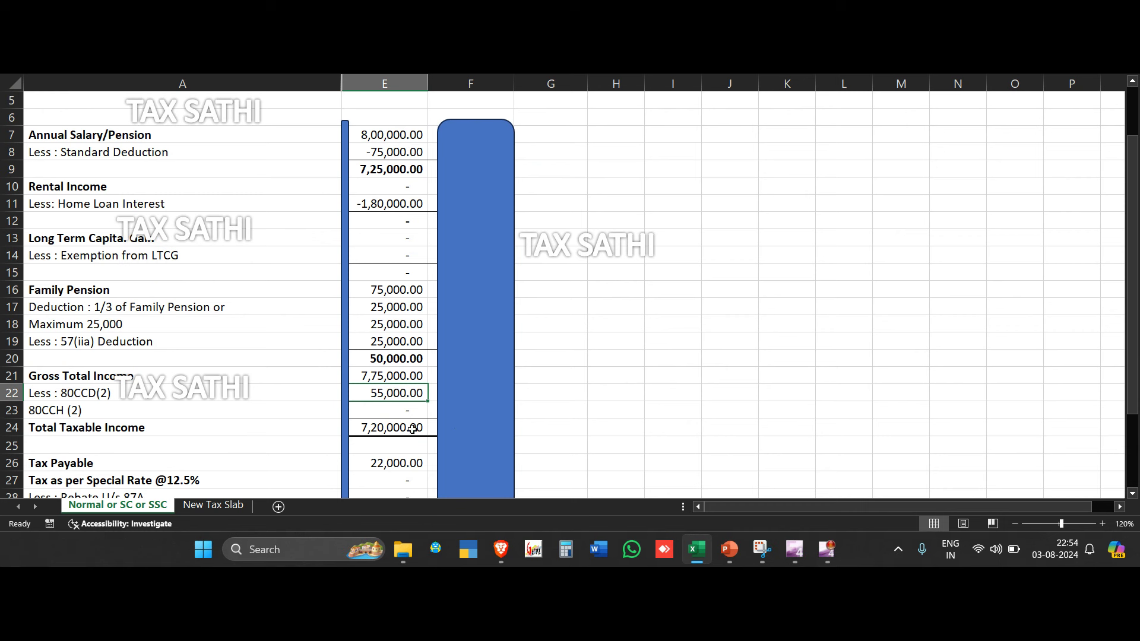
Review Mr. D's total taxable income, tax payable, the Rebate U/s 87A row and the 20,000.00 relief
left_click(413, 429)
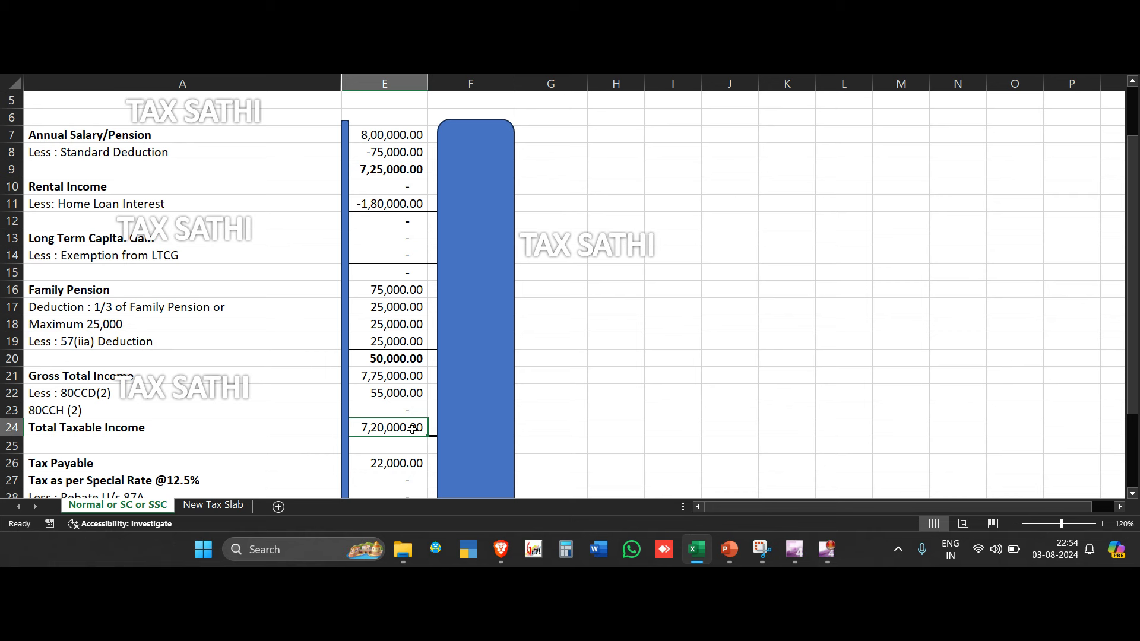
scroll(413, 429, "down", 1)
scroll(413, 429, "down", 1)
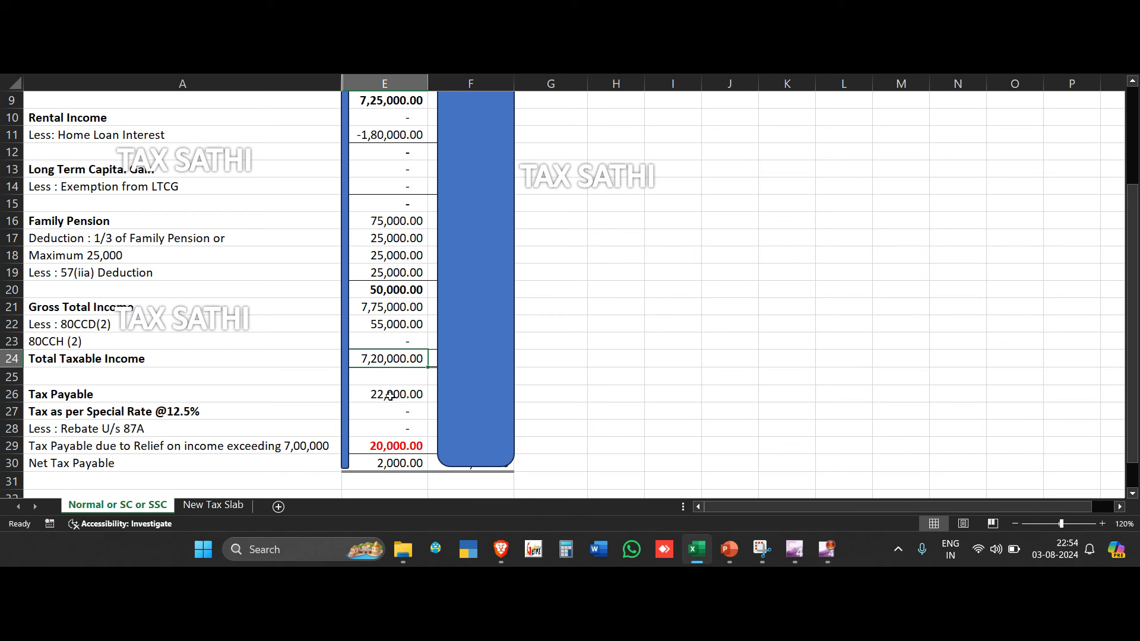
left_click(390, 396)
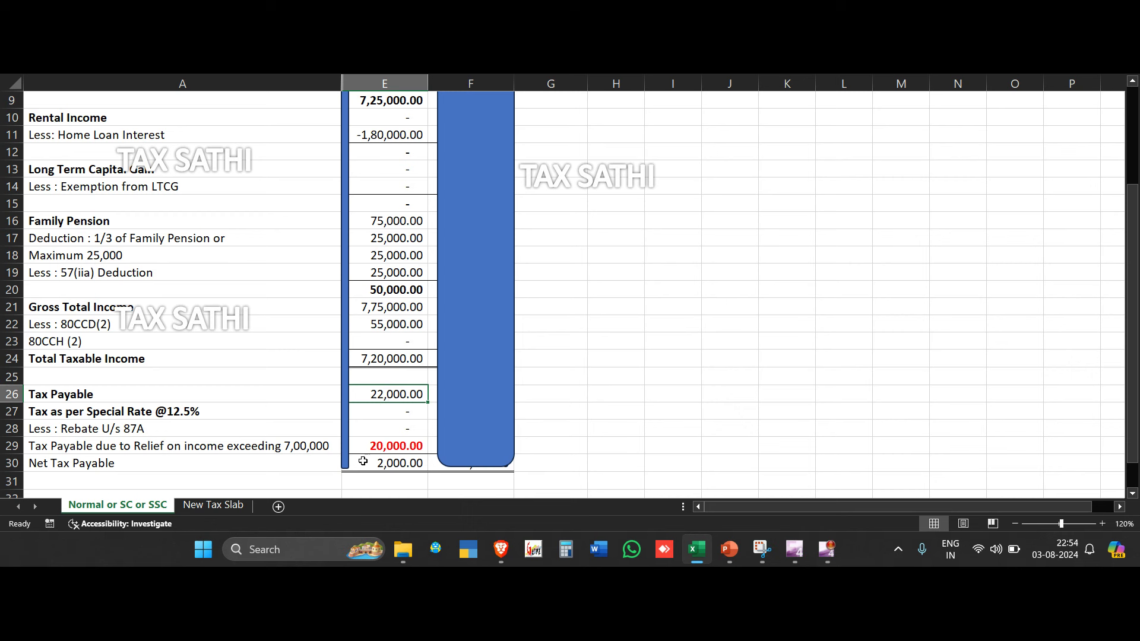
left_click(139, 432)
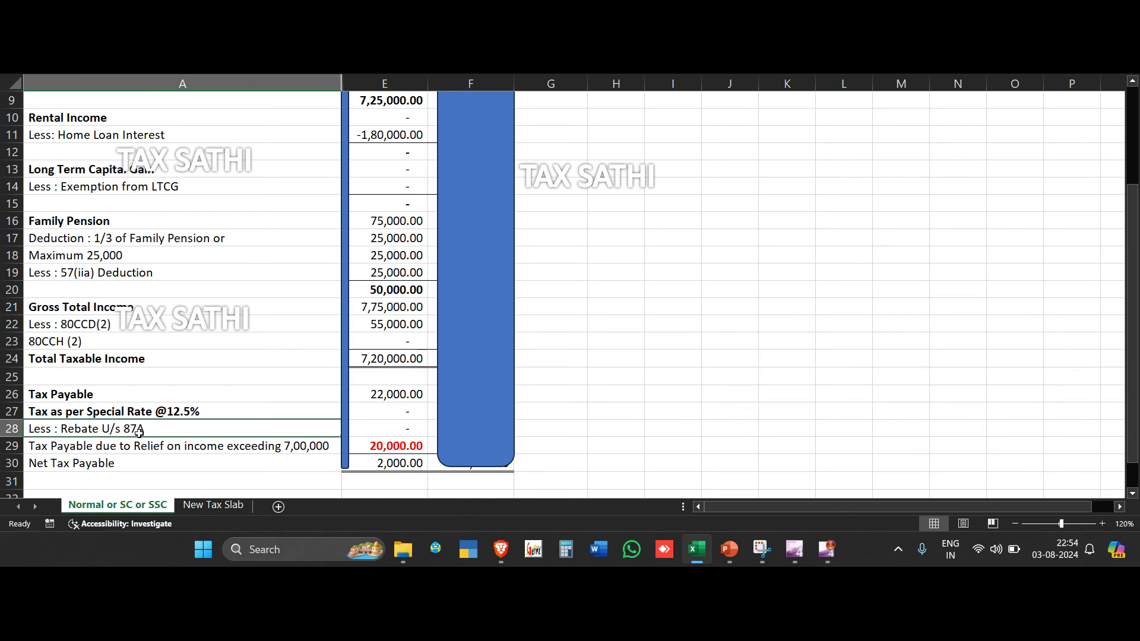
left_click(404, 396)
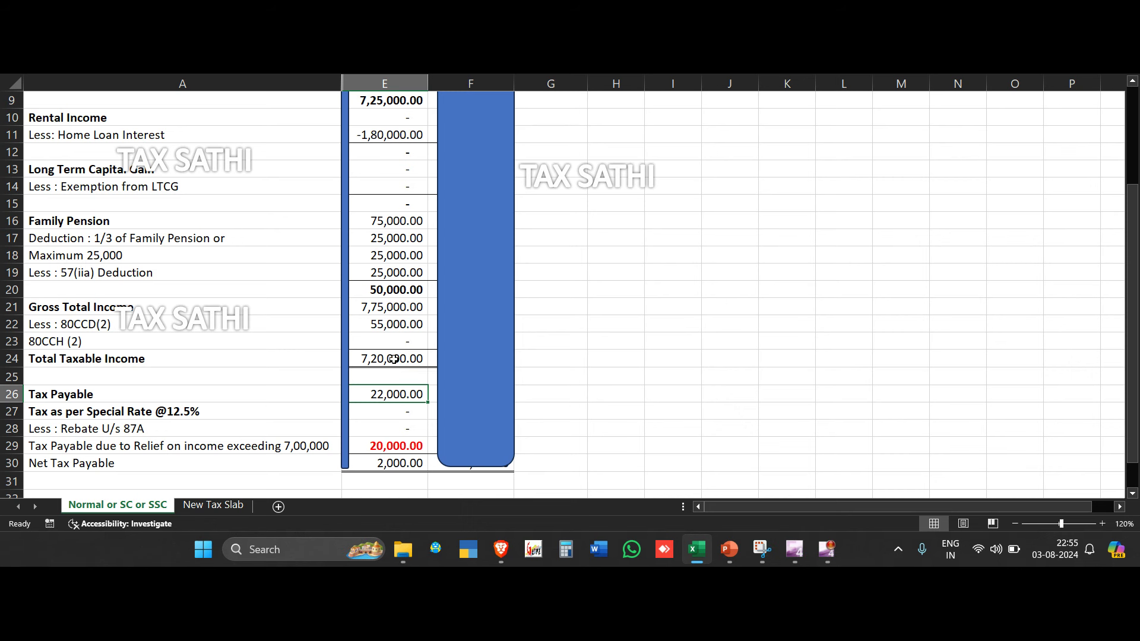
left_click(394, 442)
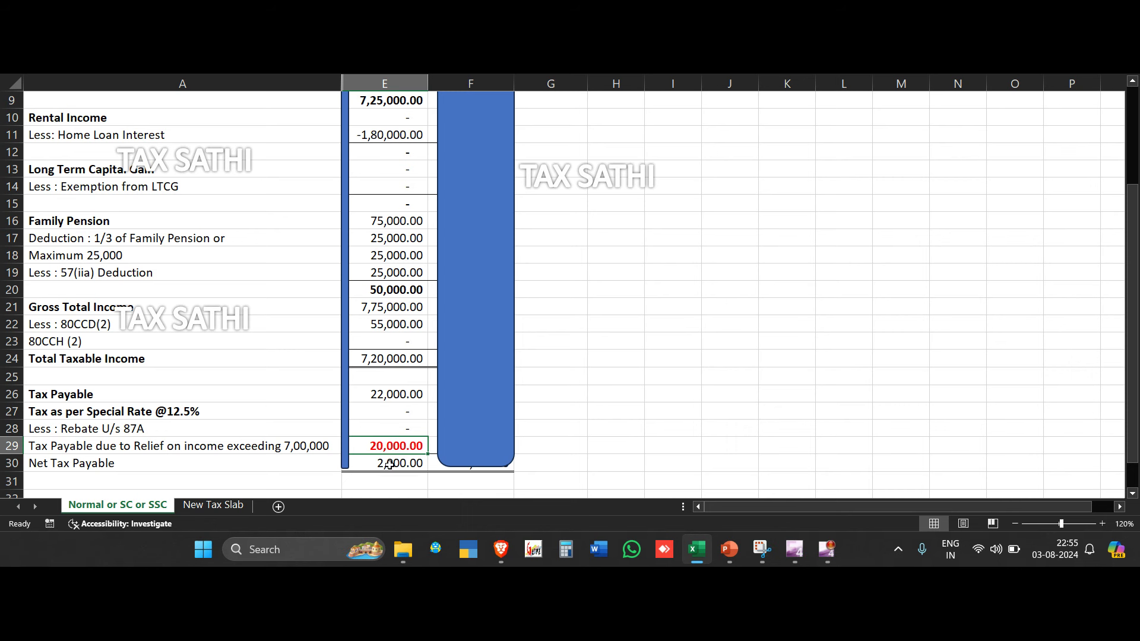
Enter 20,000 as Mr. D's Net Tax Payable in E30
left_click(391, 465)
type("20,000")
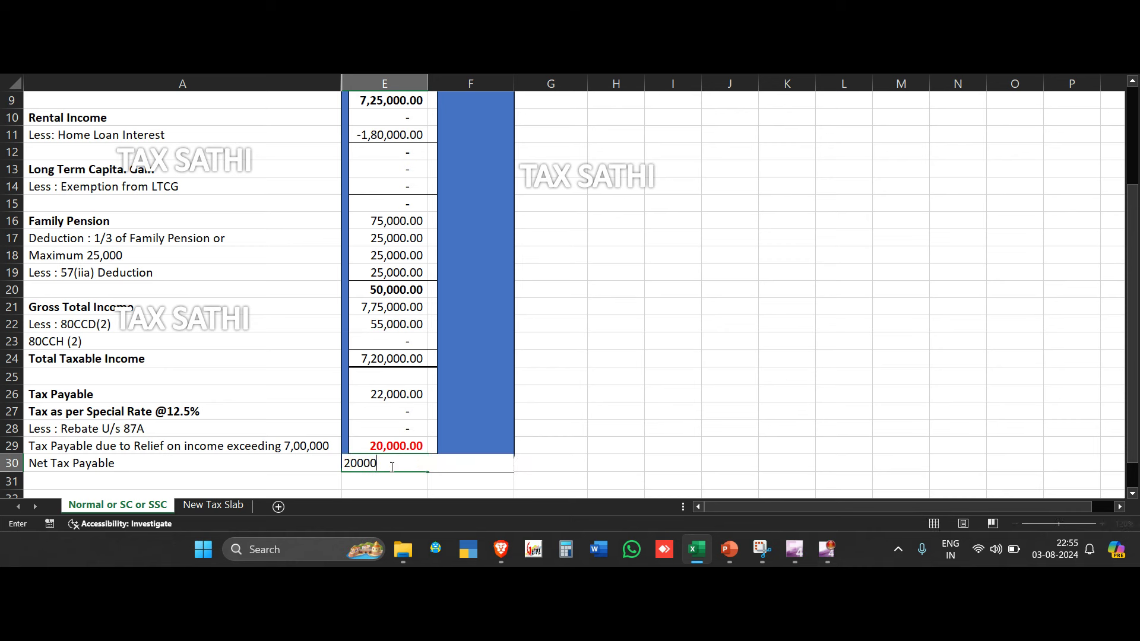
key("Return")
Hide Mr. D's column E and delete the blue shape covering Mr. E's figures
scroll(472, 276, "up", 3)
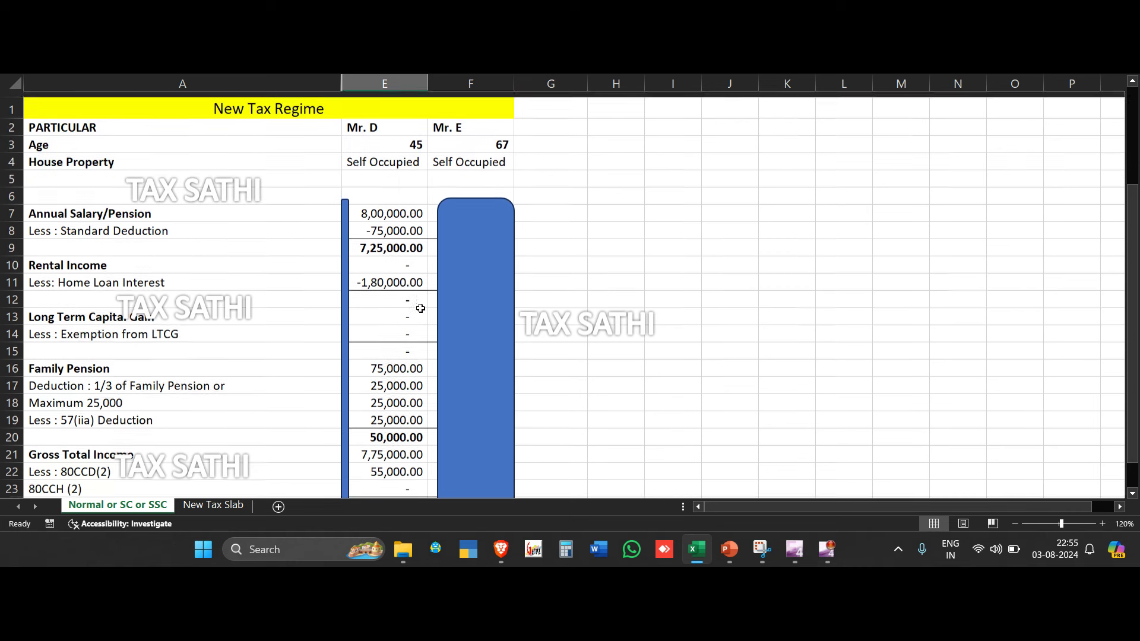
left_click(472, 275)
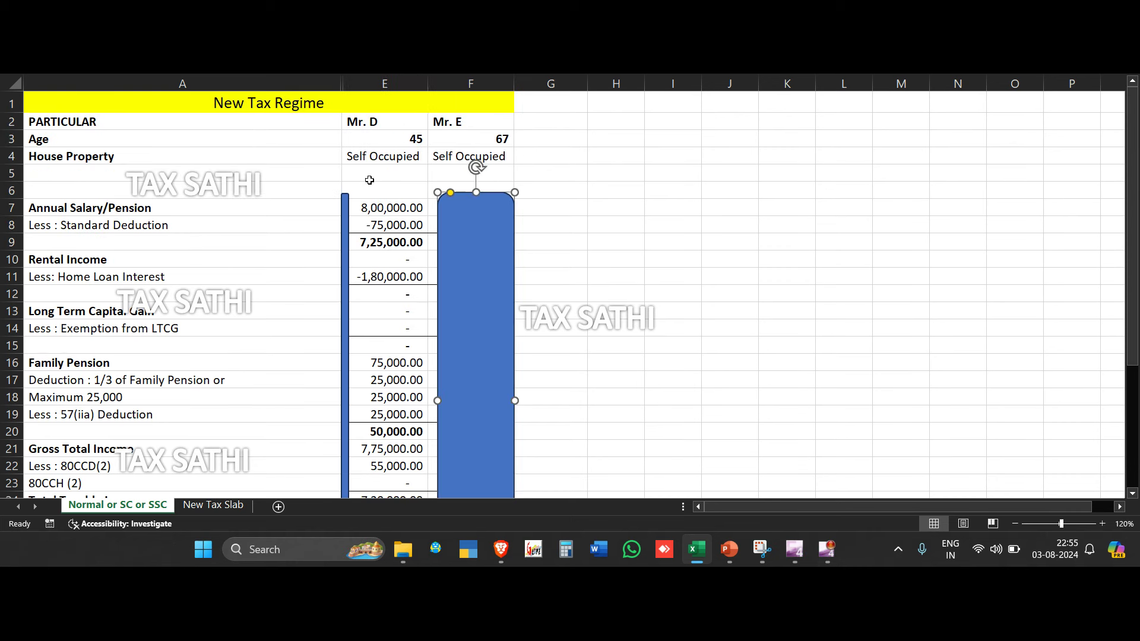
left_click(386, 206)
key("ctrl+0")
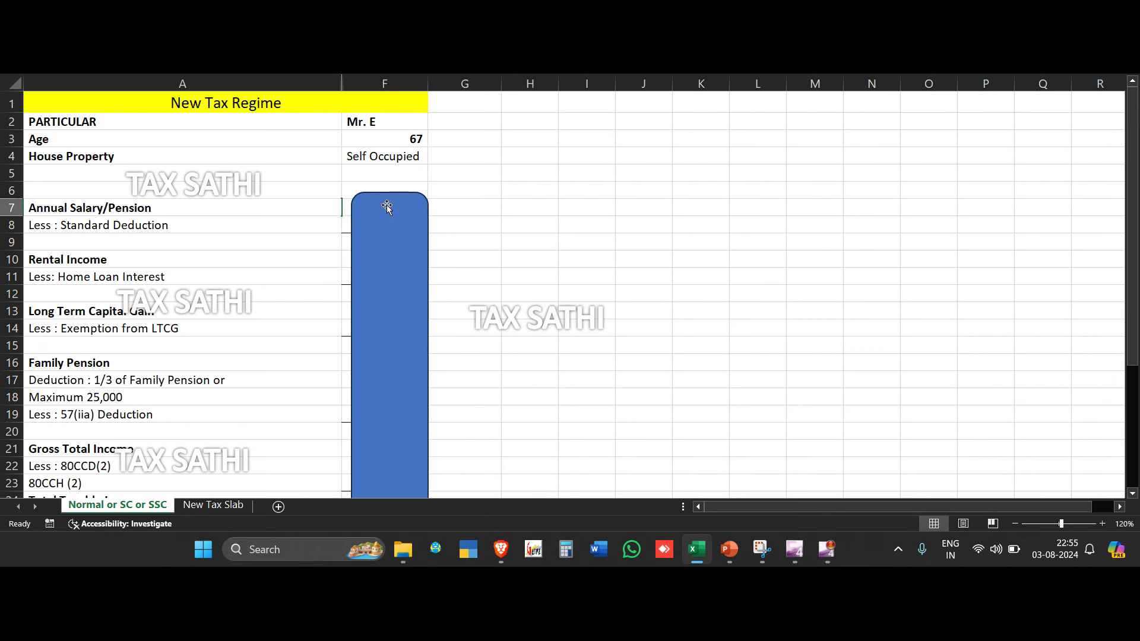
left_click(403, 209)
key("Delete")
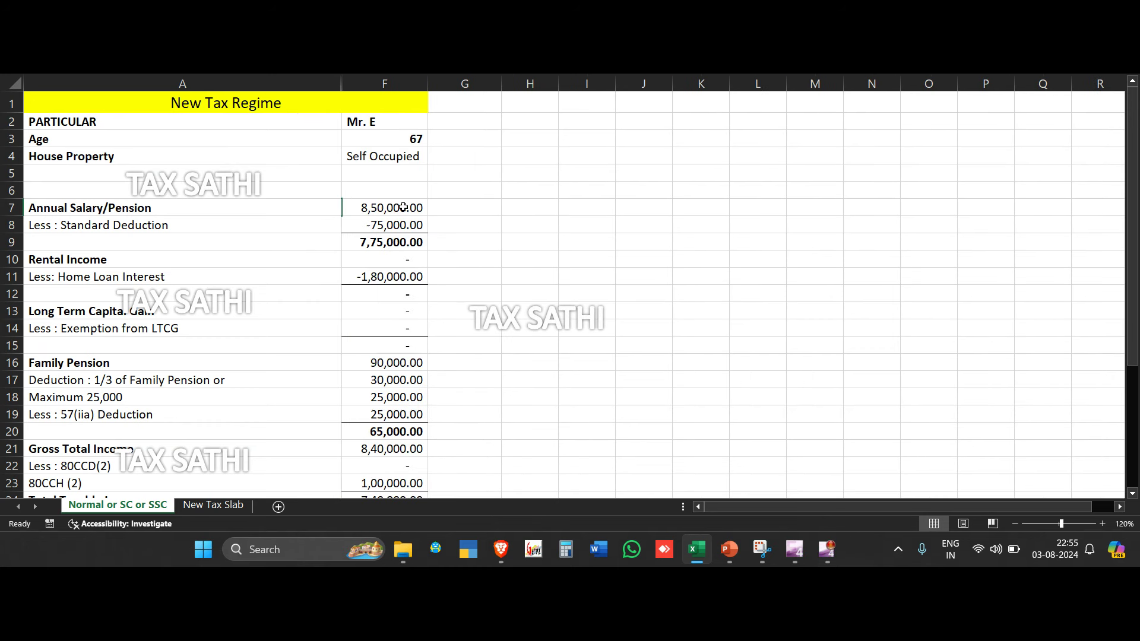
Check Mr. E's age, salary, salary after standard deduction, home loan interest and long term capital gains
left_click(407, 137)
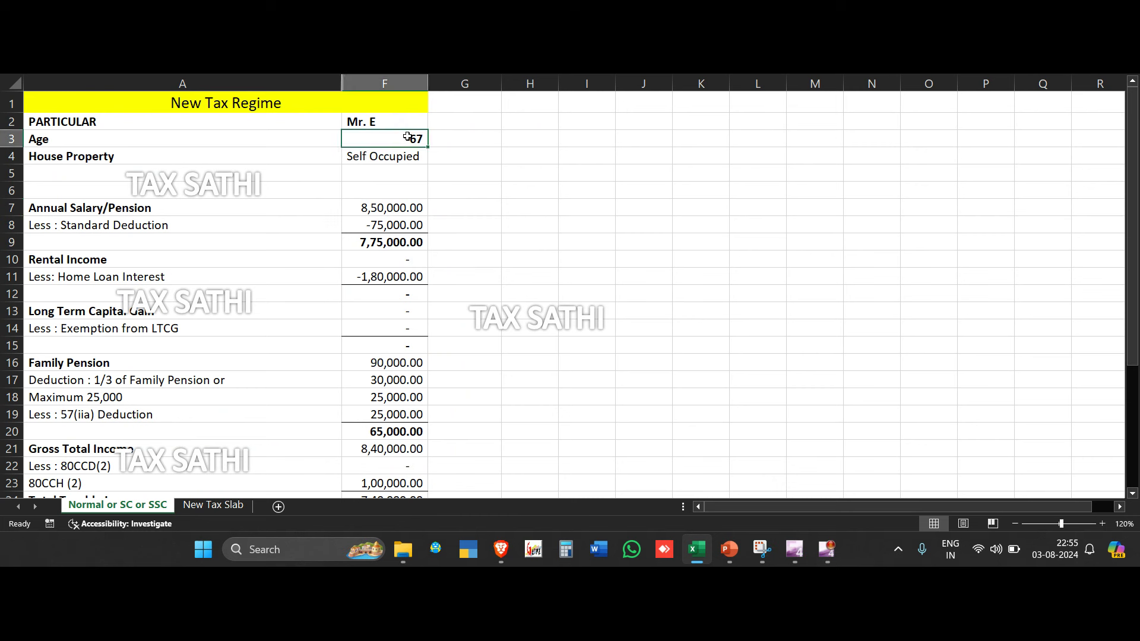
left_click(395, 205)
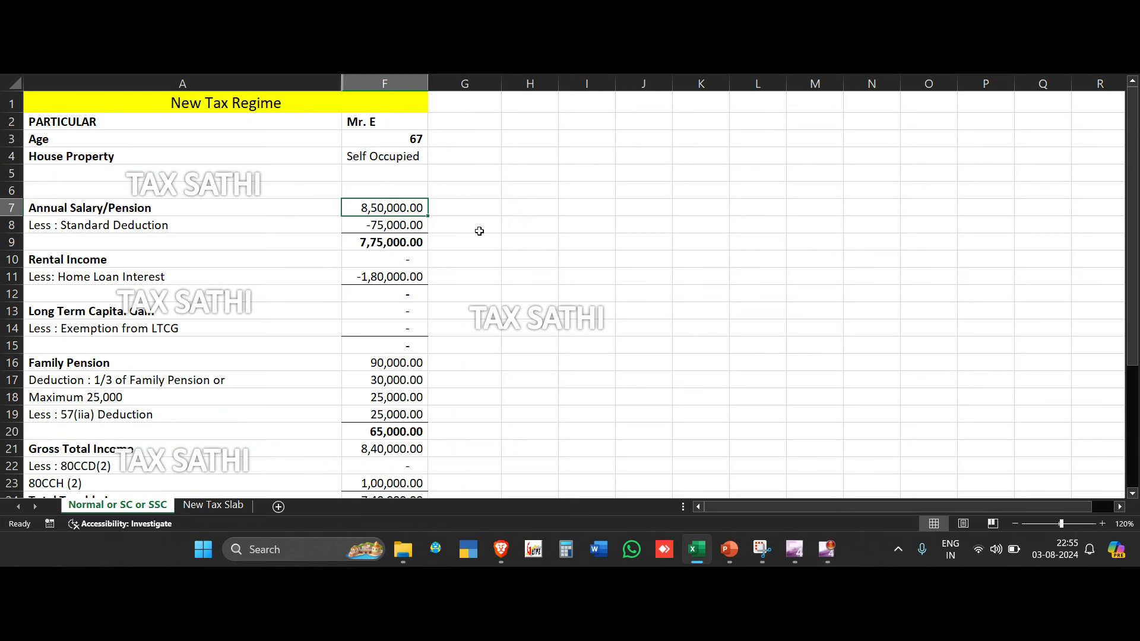
left_click(418, 241)
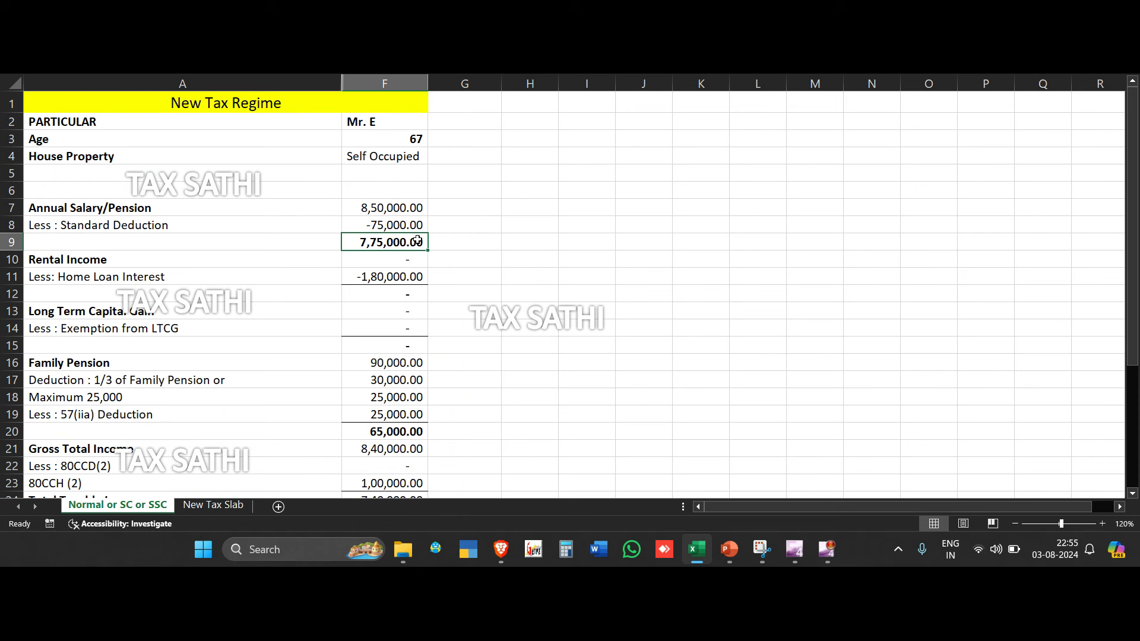
left_click(411, 277)
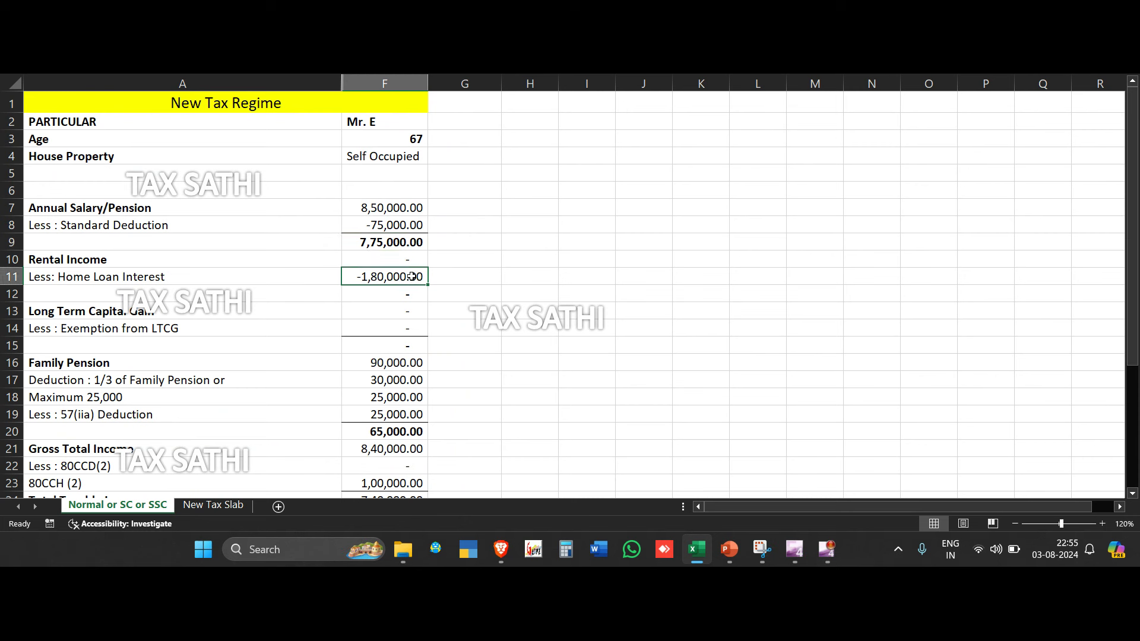
scroll(409, 293, "down", 1)
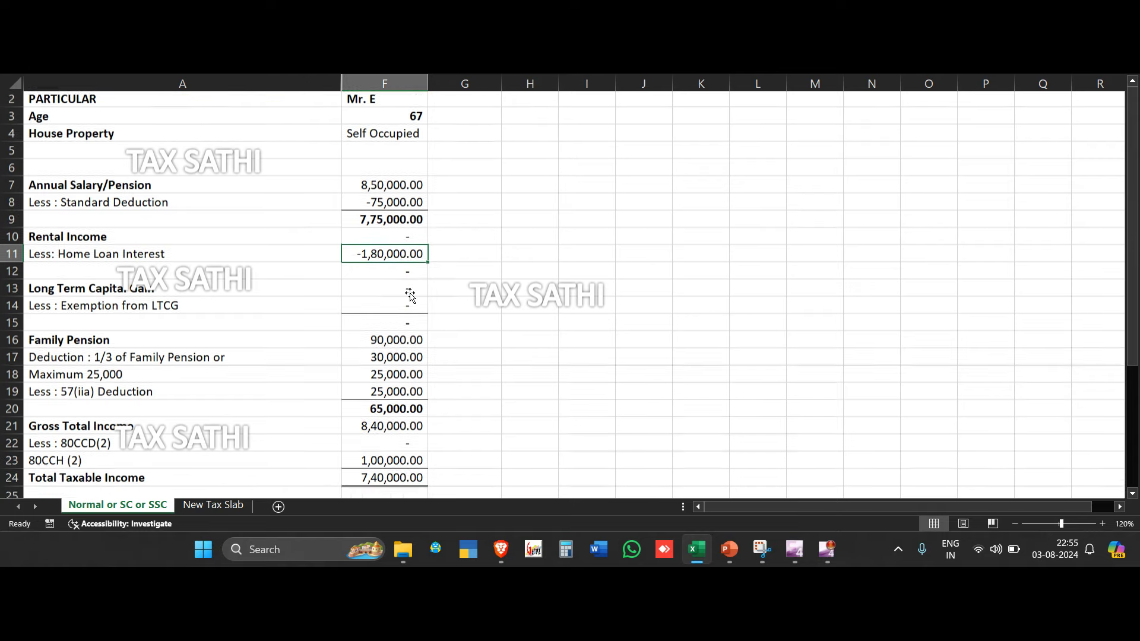
scroll(408, 293, "down", 1)
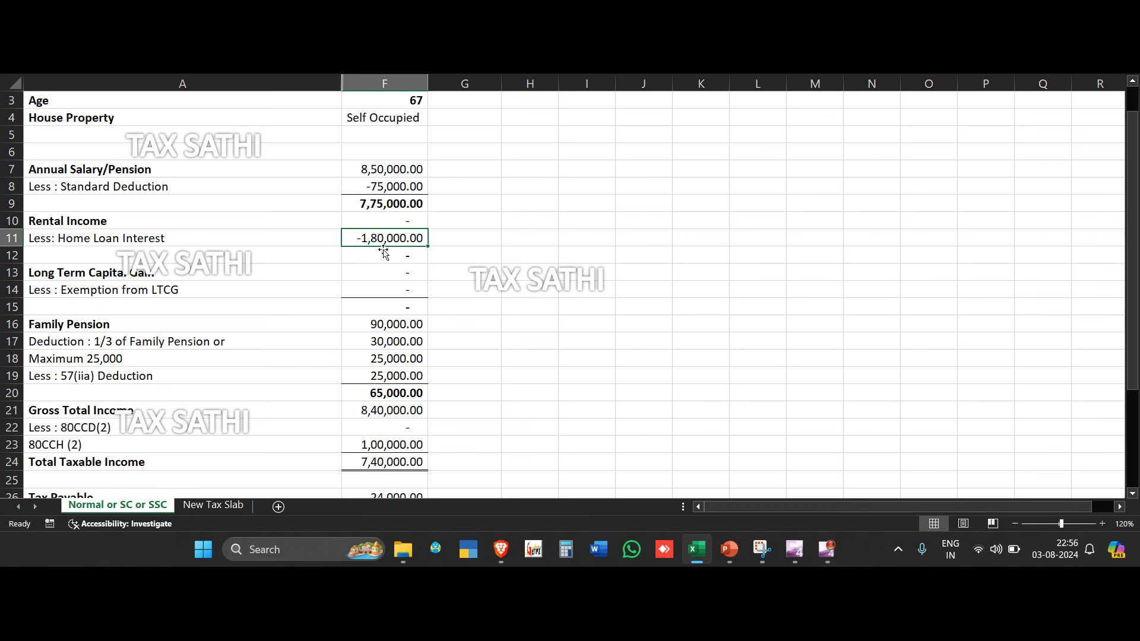
left_click(369, 277)
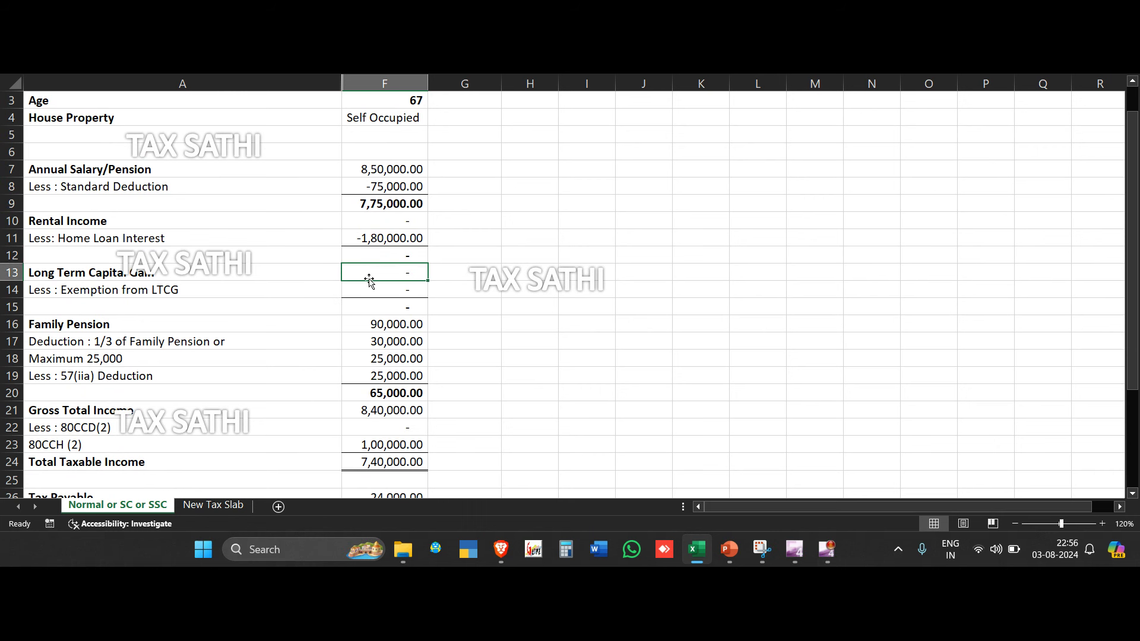
Check Mr. E's 90,000.00 family pension and its deductions, and re-enter the net family pension formula
left_click(397, 337)
left_click(385, 325)
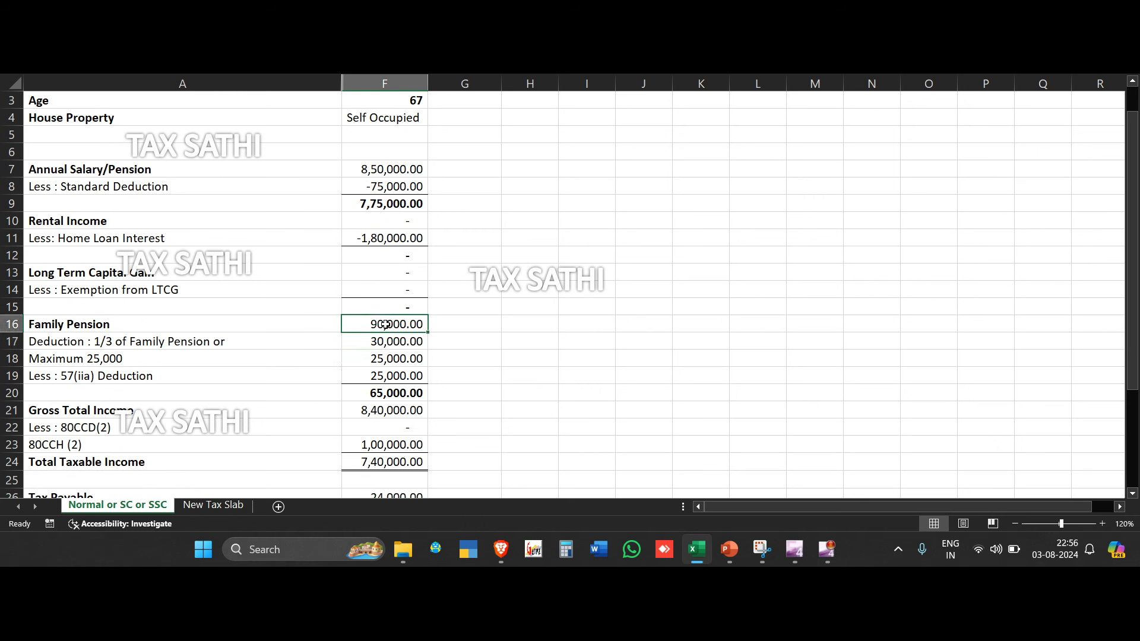
left_click(388, 338)
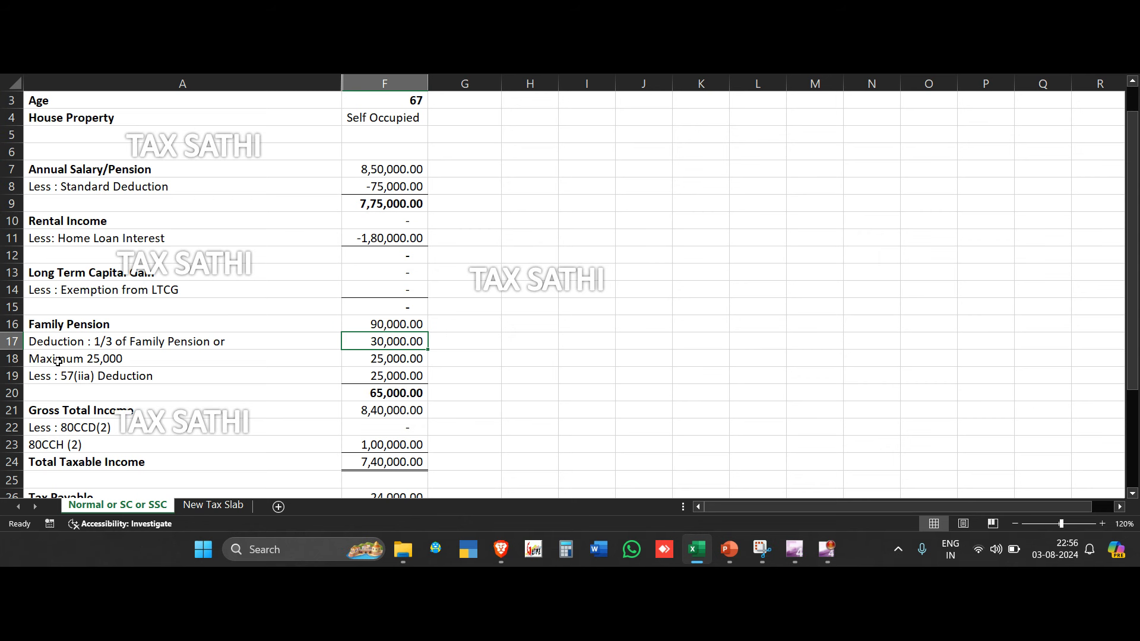
left_click(395, 359)
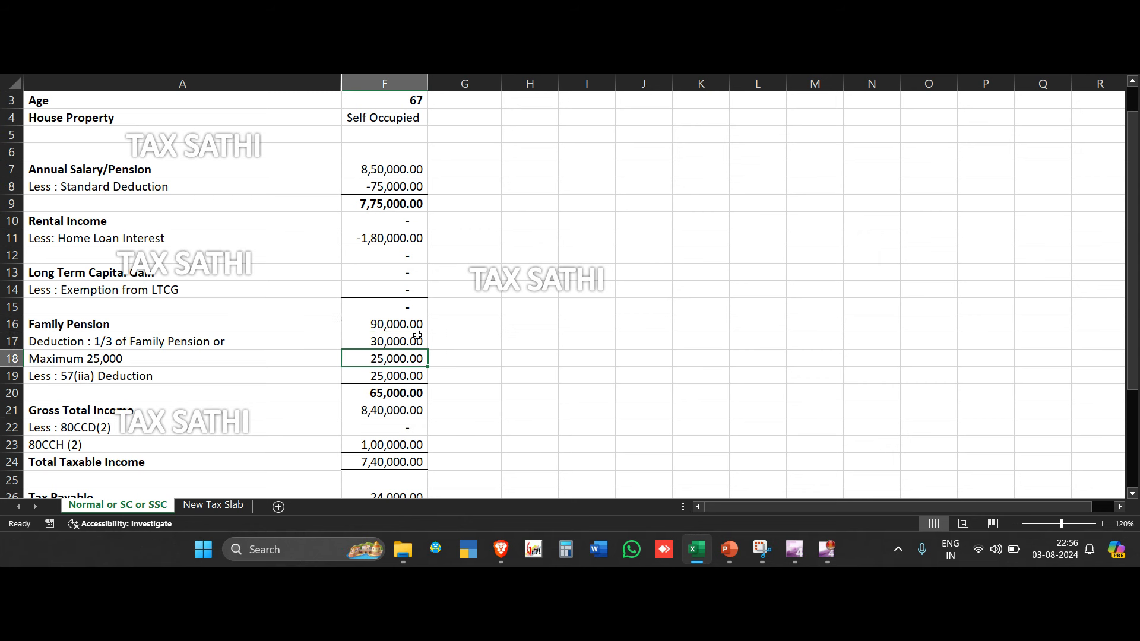
left_click(394, 378)
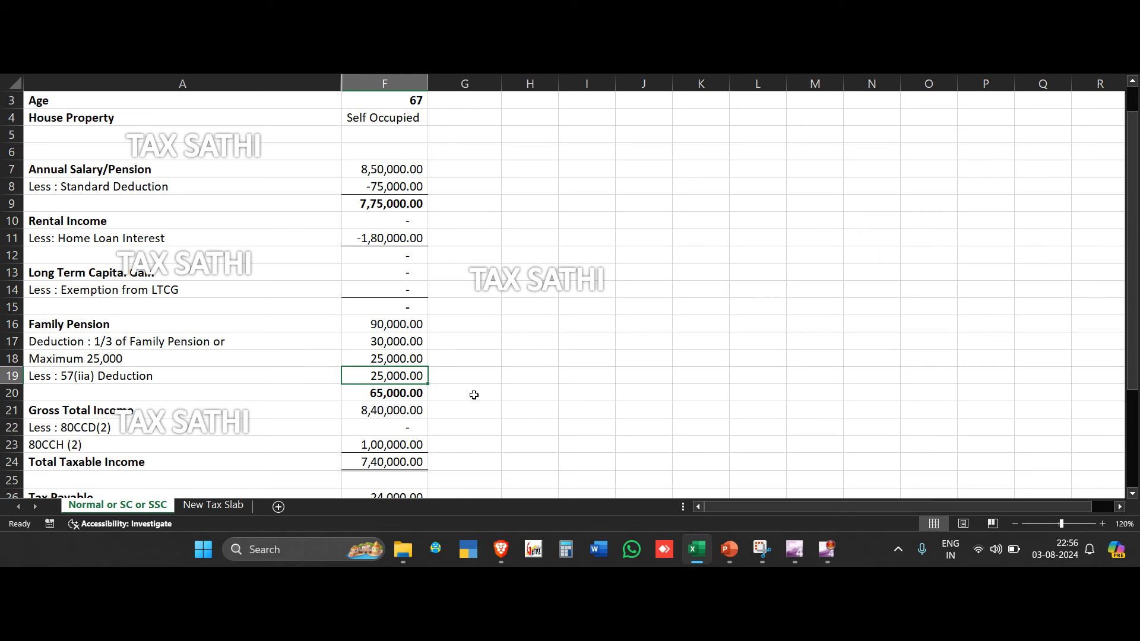
left_click(414, 396)
key("F2")
key("Return")
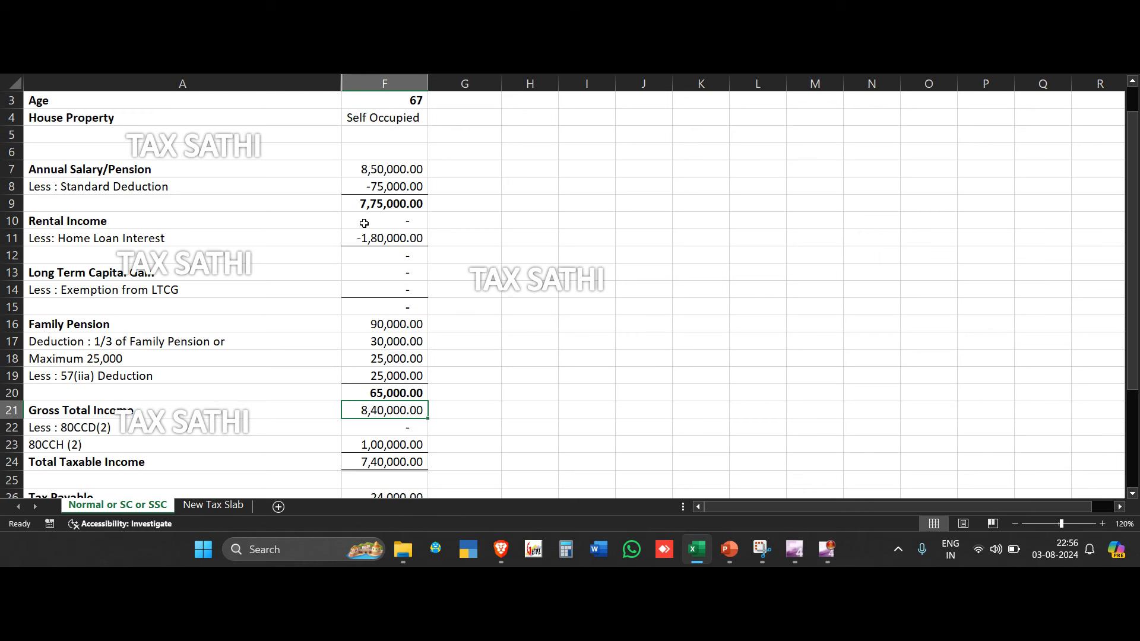
Re-enter Mr. E's Gross Total Income formula and check his 80CCH (2), Total Taxable Income, Tax Payable and relief
key("F2")
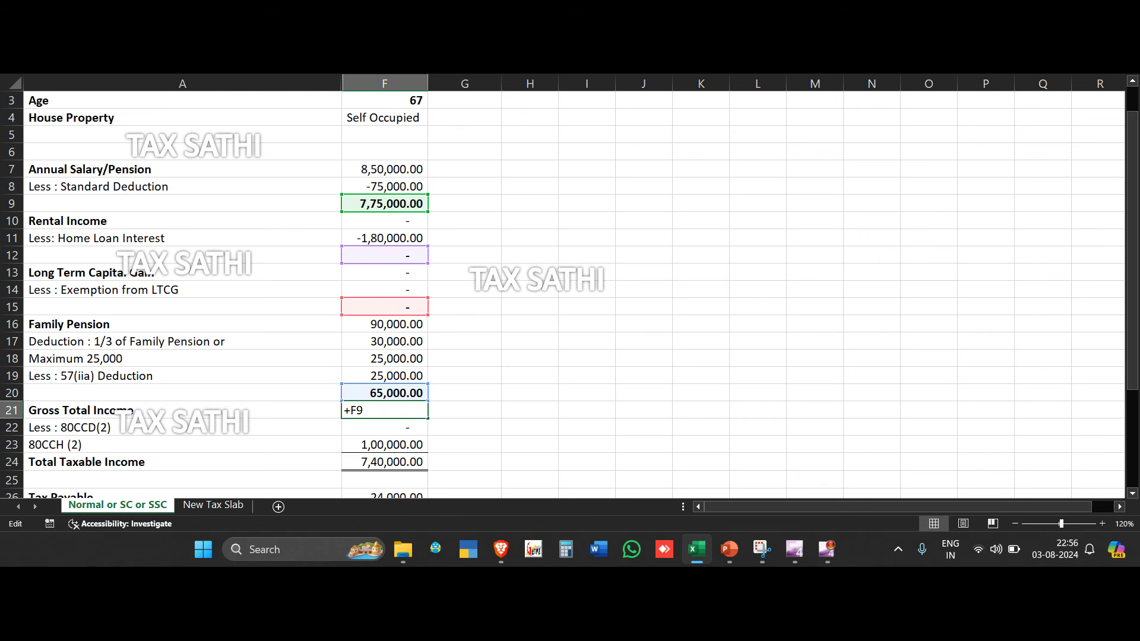
key("Return")
key("Return")
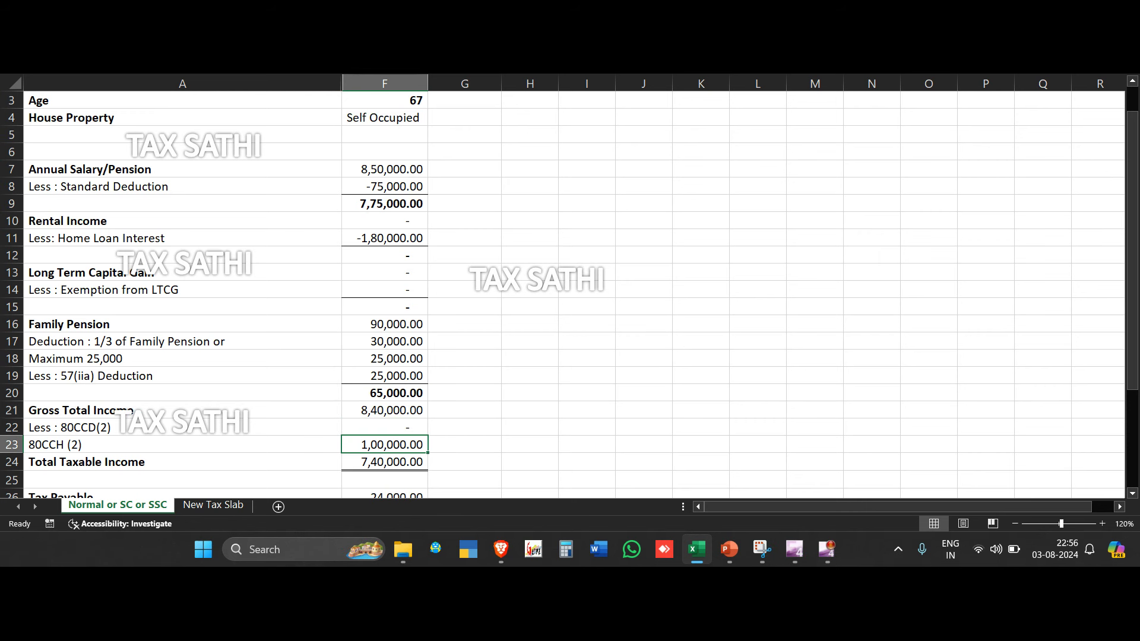
left_click(182, 445)
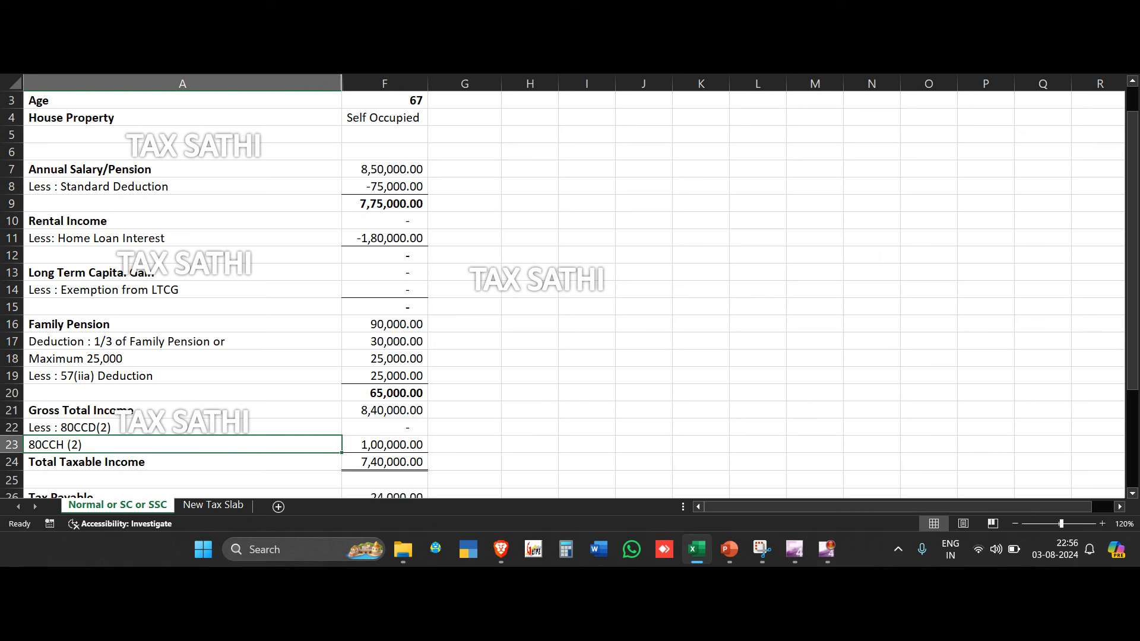
left_click(384, 445)
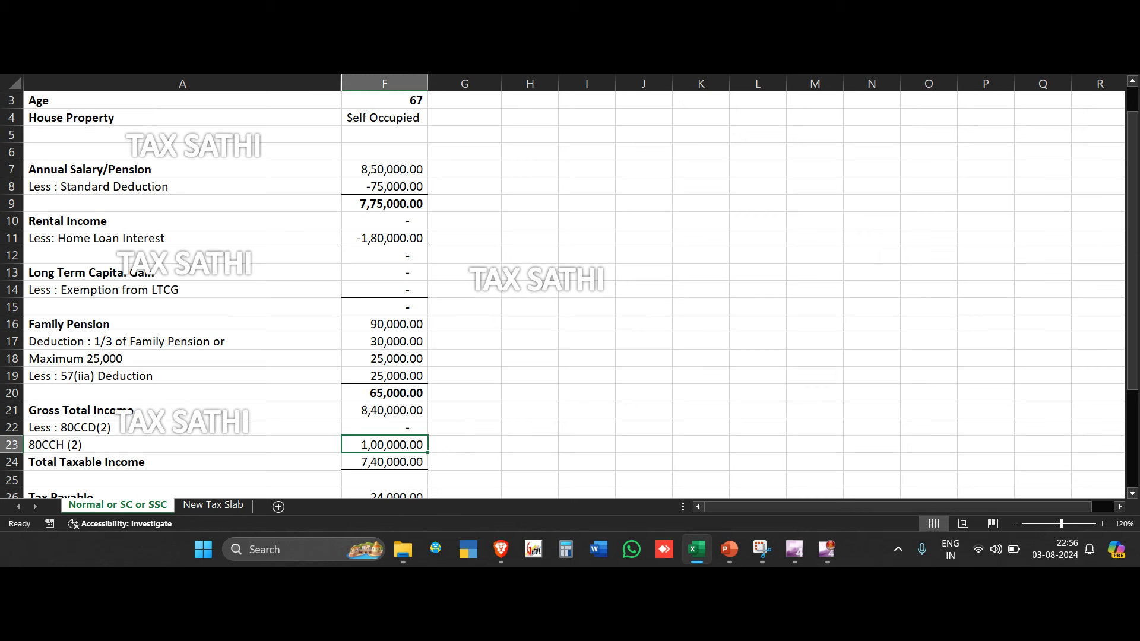
left_click(384, 462)
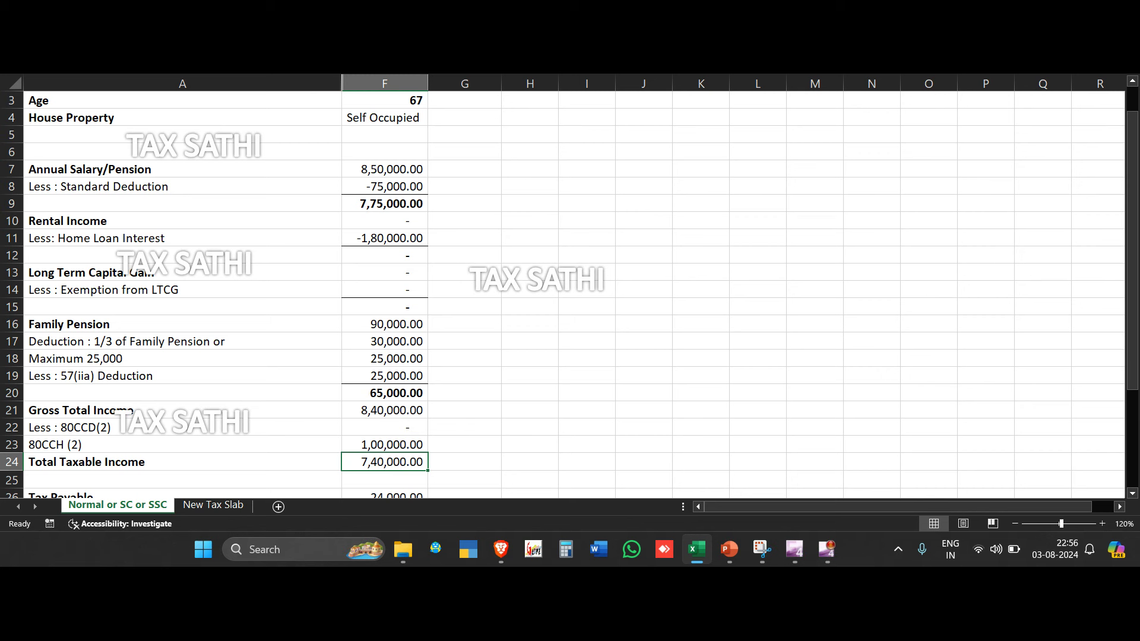
left_click(384, 494)
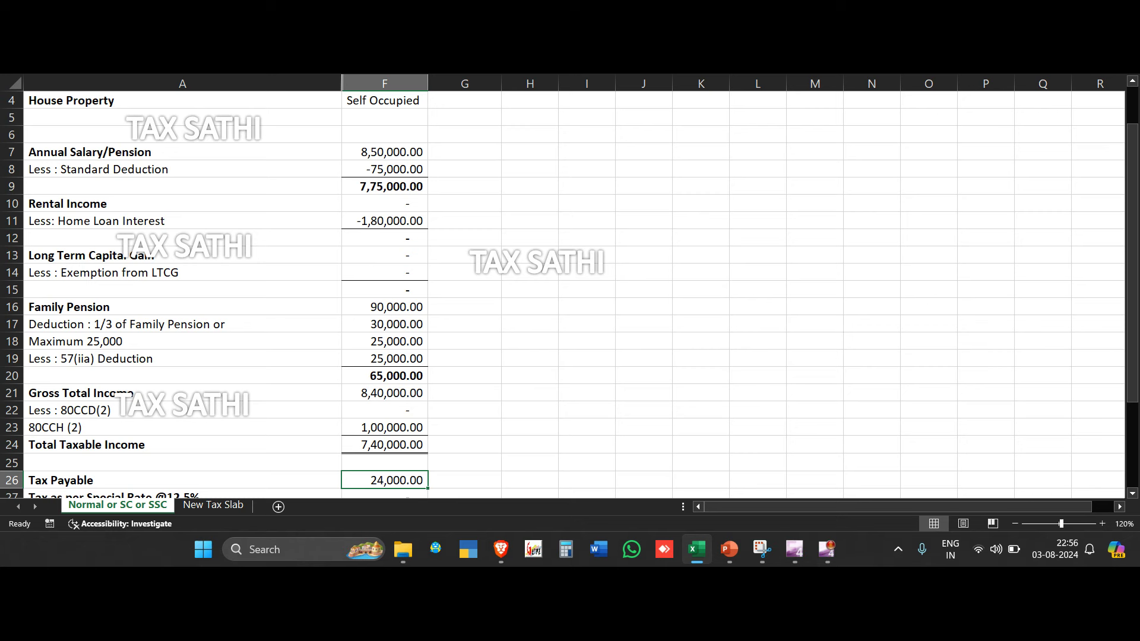
key("Down")
key("Down")
key("Down")
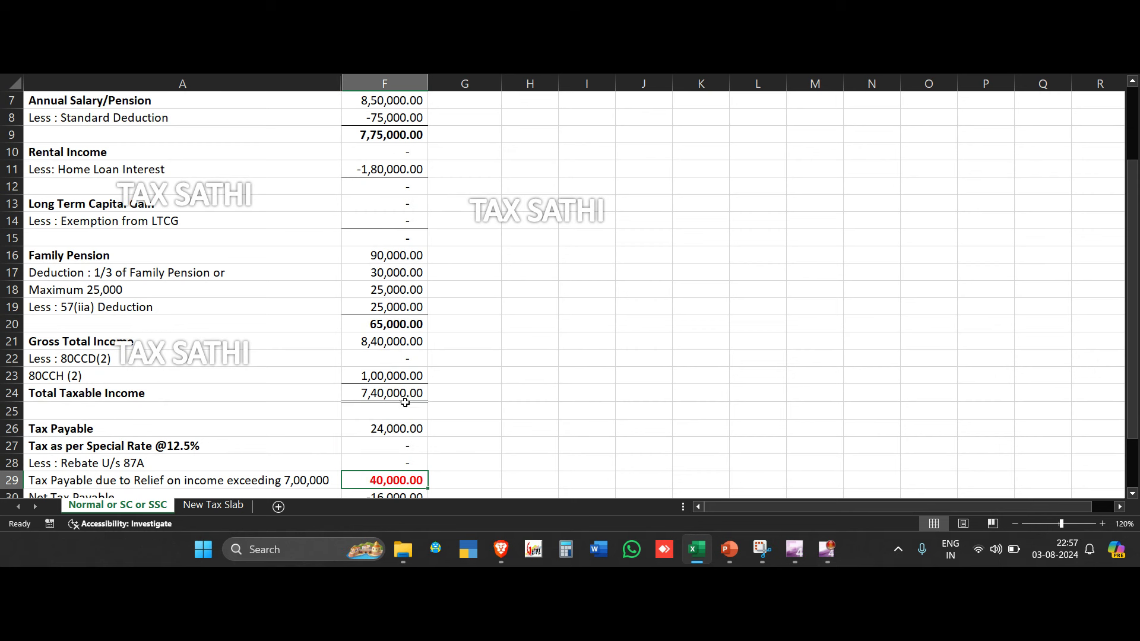
Enter 24000 as Mr. E's Net Tax Payable in F30 and return to his heading in F2
left_click(417, 429)
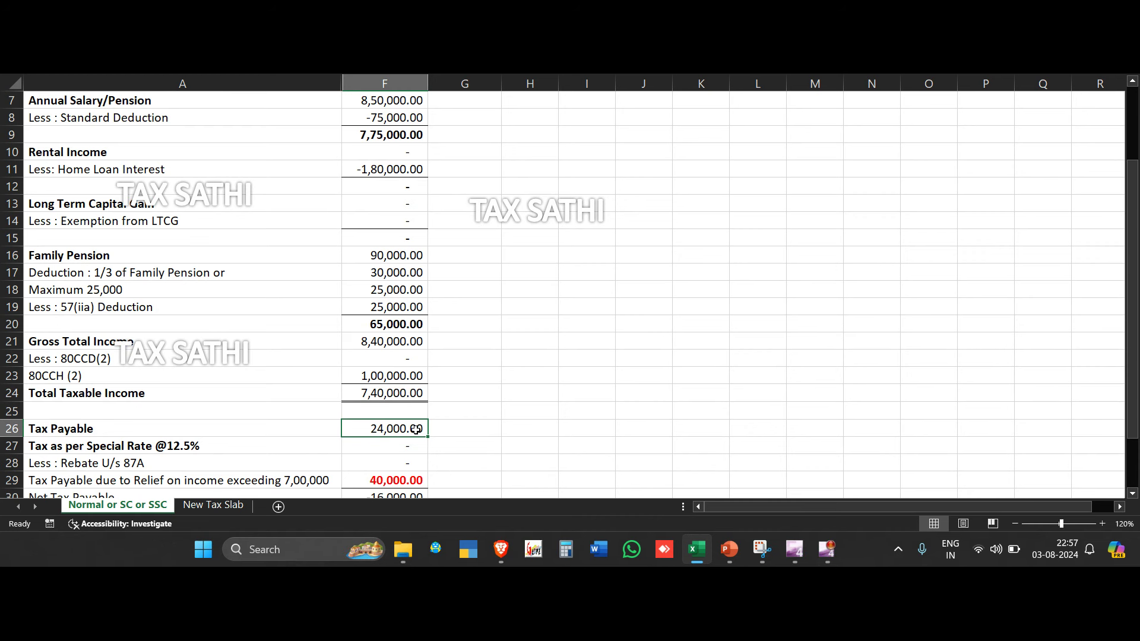
scroll(416, 464, "down", 1)
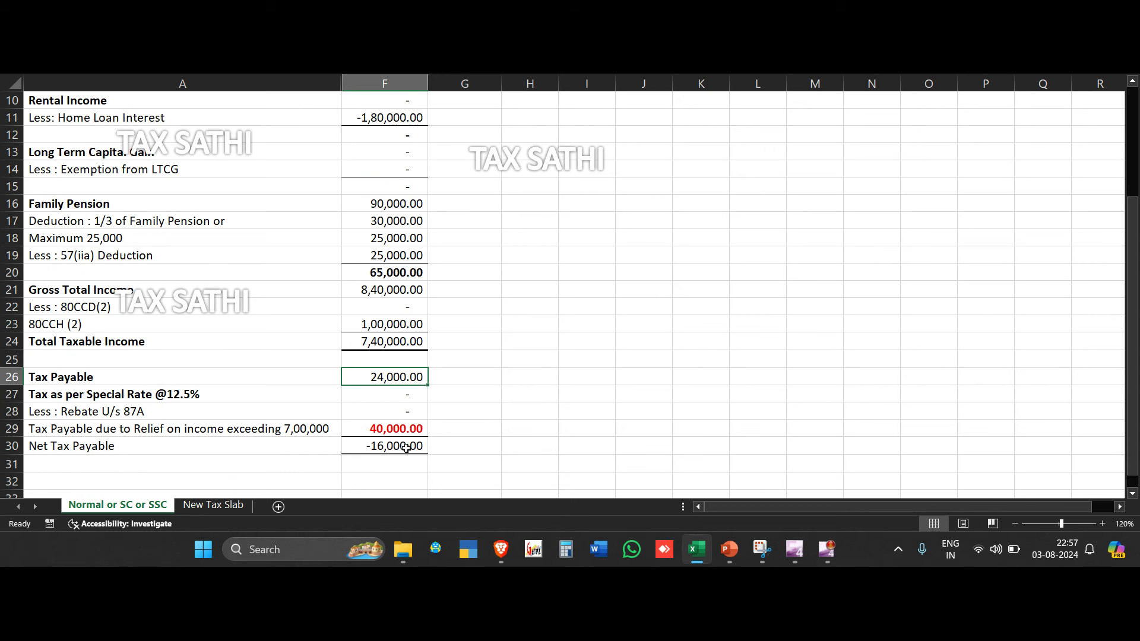
left_click(407, 447)
type("24000")
key("Return")
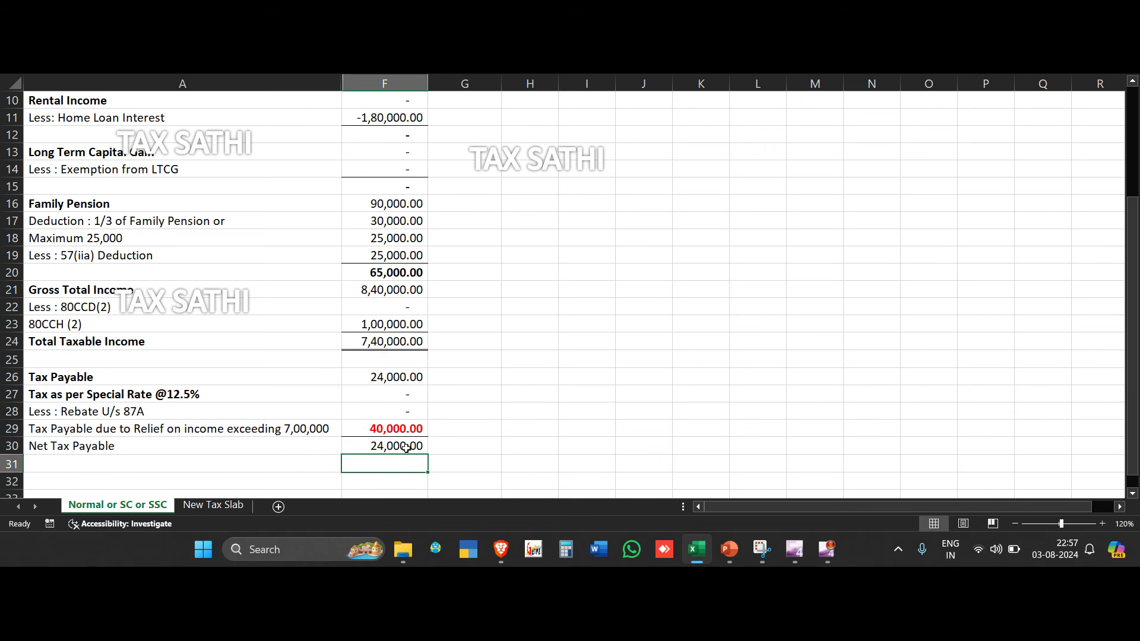
key("Up")
key("Up")
key("Up")
key("Up")
key("Up")
key("Up")
key("Up")
key("Up")
key("Up")
key("Up")
key("Up")
key("Down")
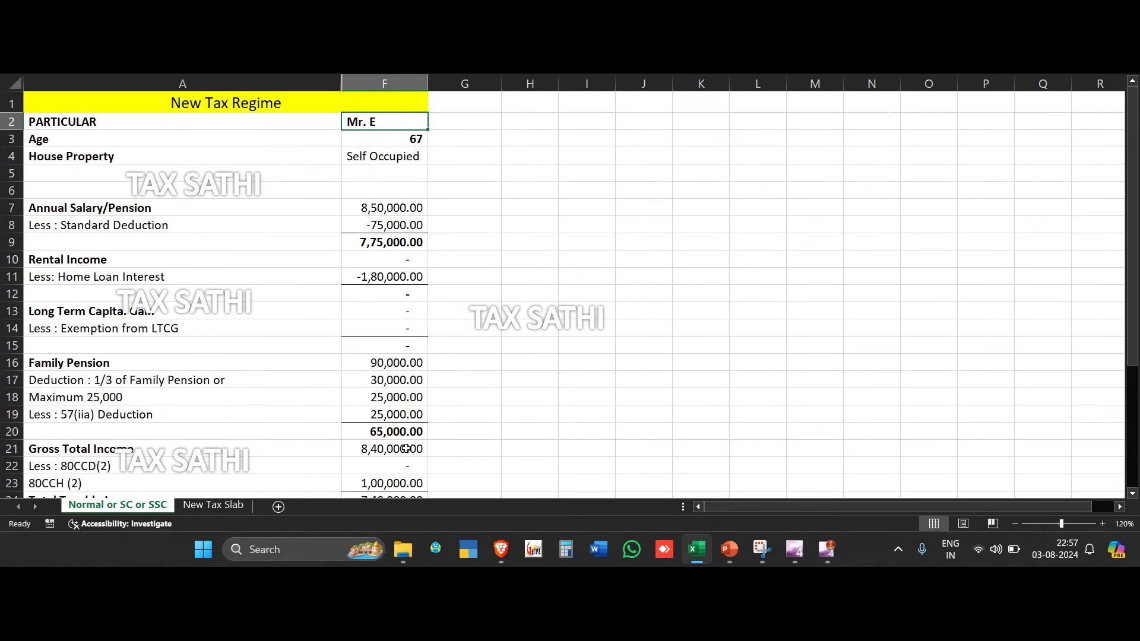
Unhide columns B to D with MR. A, MR. B and MR. C's figures
left_click_drag(343, 81, 430, 83)
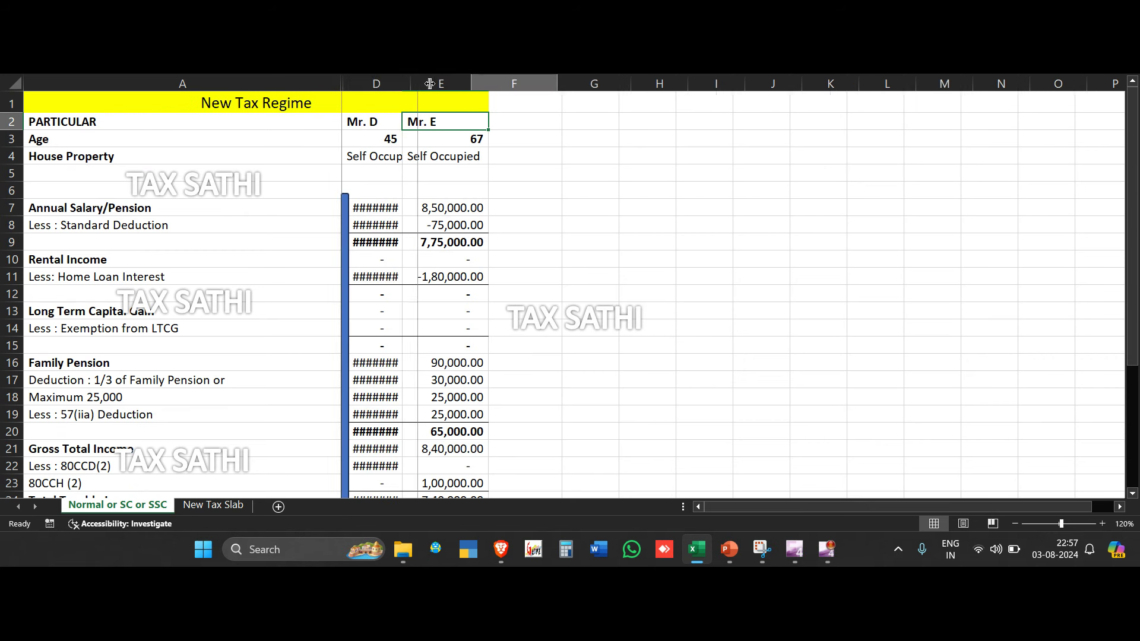
left_click_drag(342, 81, 406, 84)
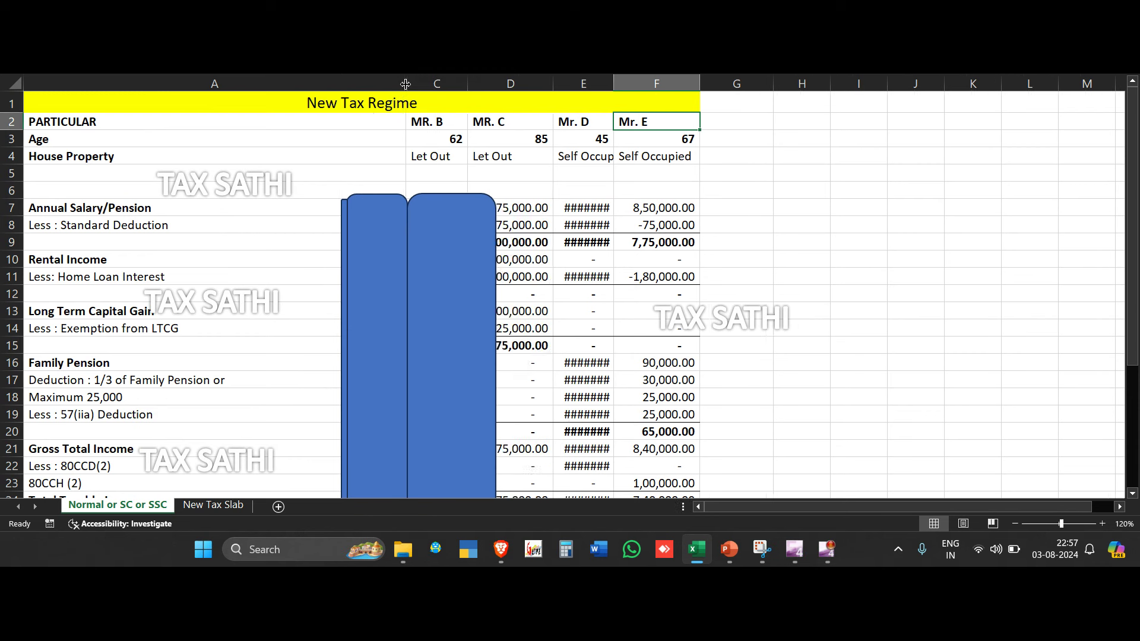
double_click(406, 84)
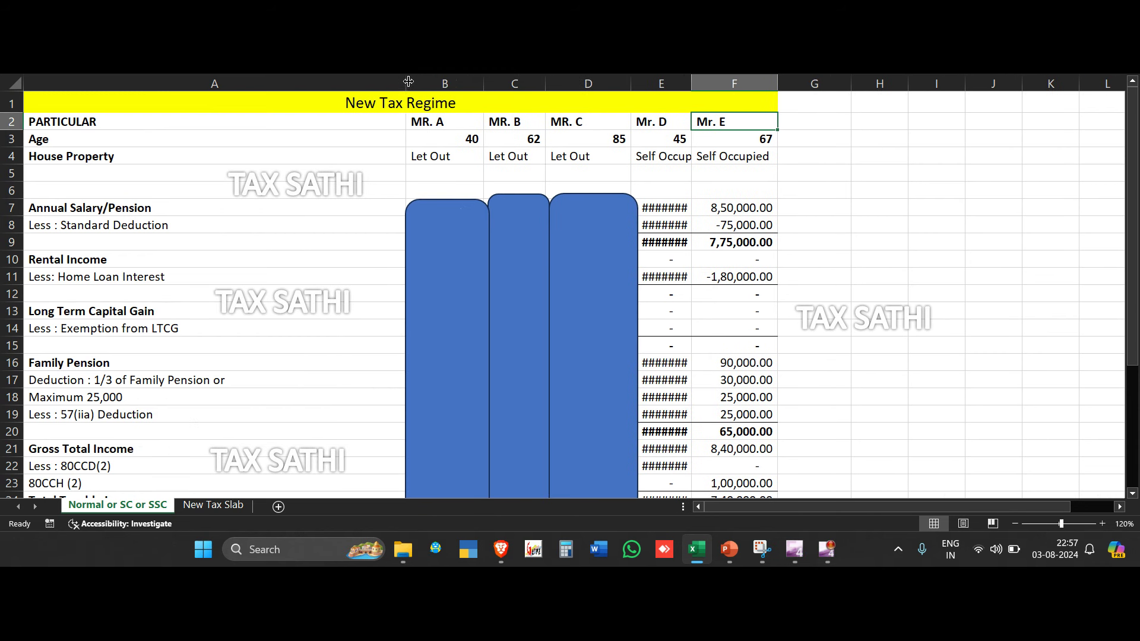
Delete the three blue shapes covering columns B, C and D
left_click(455, 219)
key("Delete")
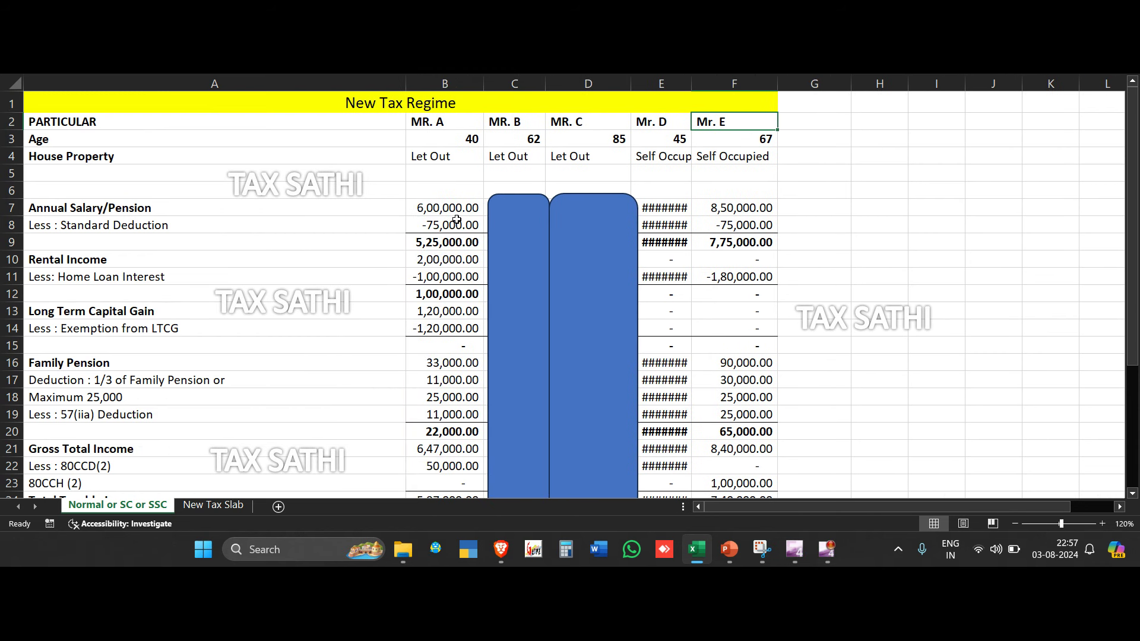
left_click(524, 235)
key("Delete")
left_click(602, 268)
key("Delete")
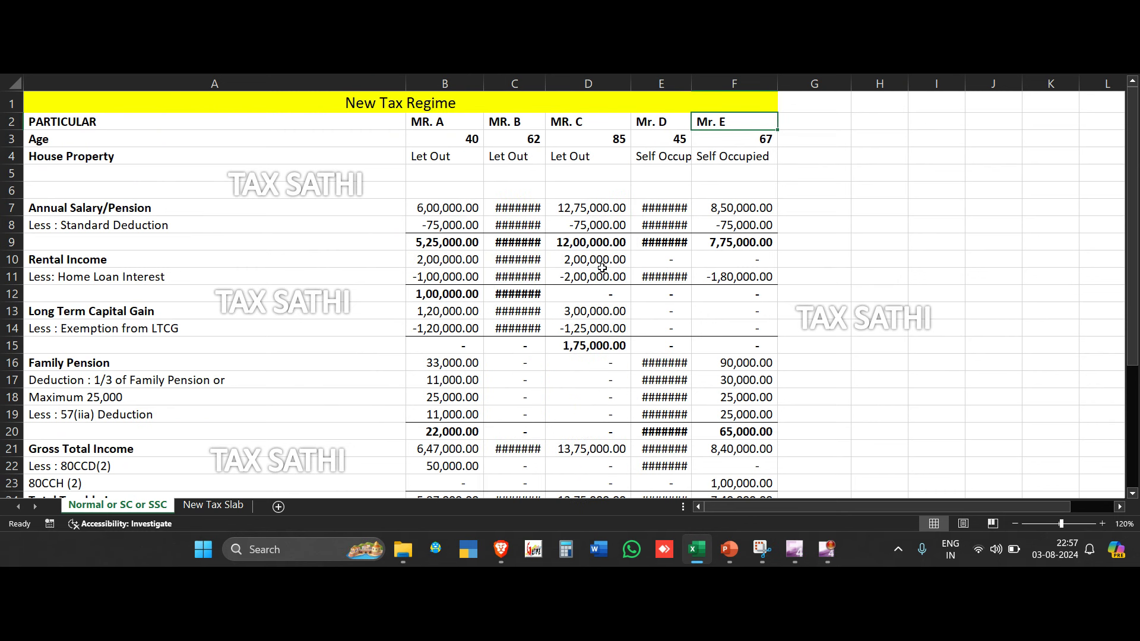
Zoom the sheet to 140%, scroll back to the top-left and undo the last action
left_click(1103, 524)
left_click(1103, 524)
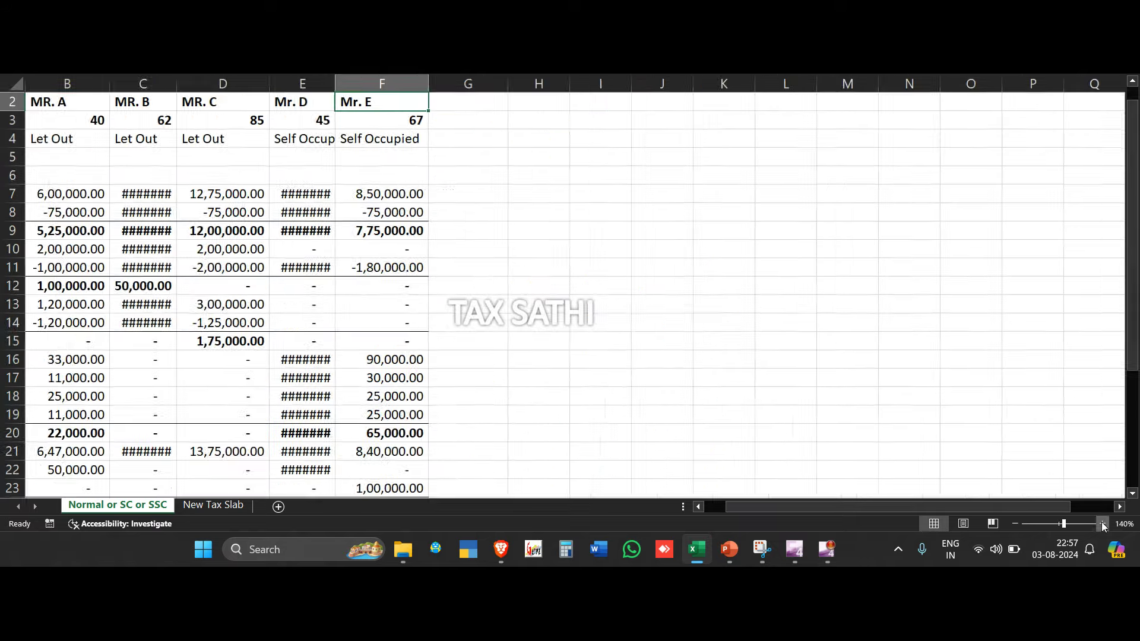
scroll(498, 294, "left", 5)
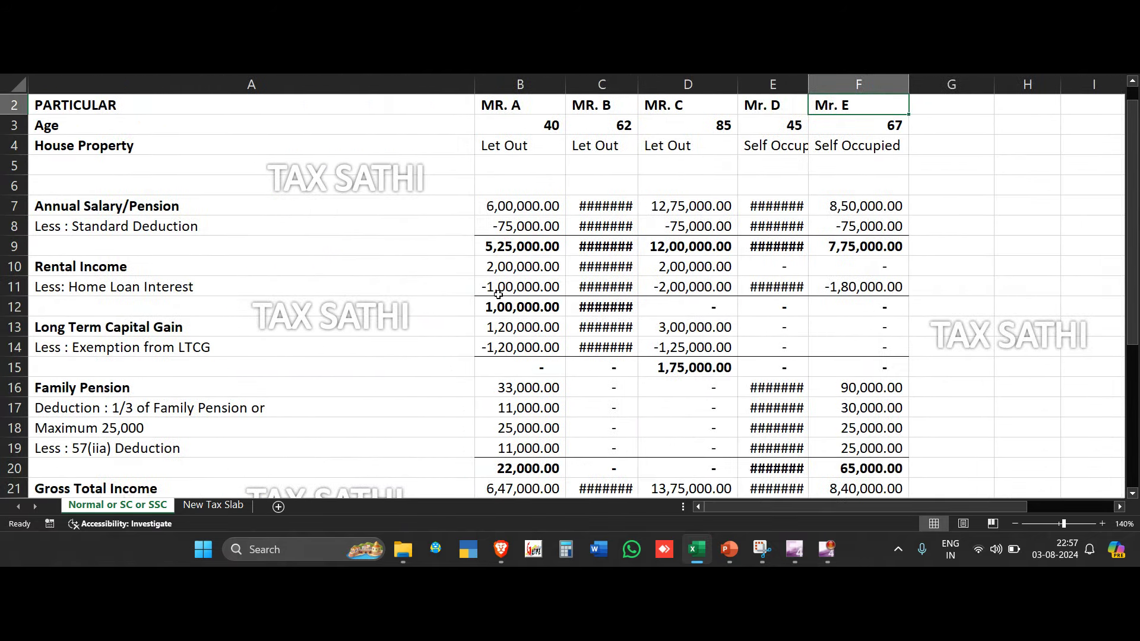
scroll(498, 295, "up", 1)
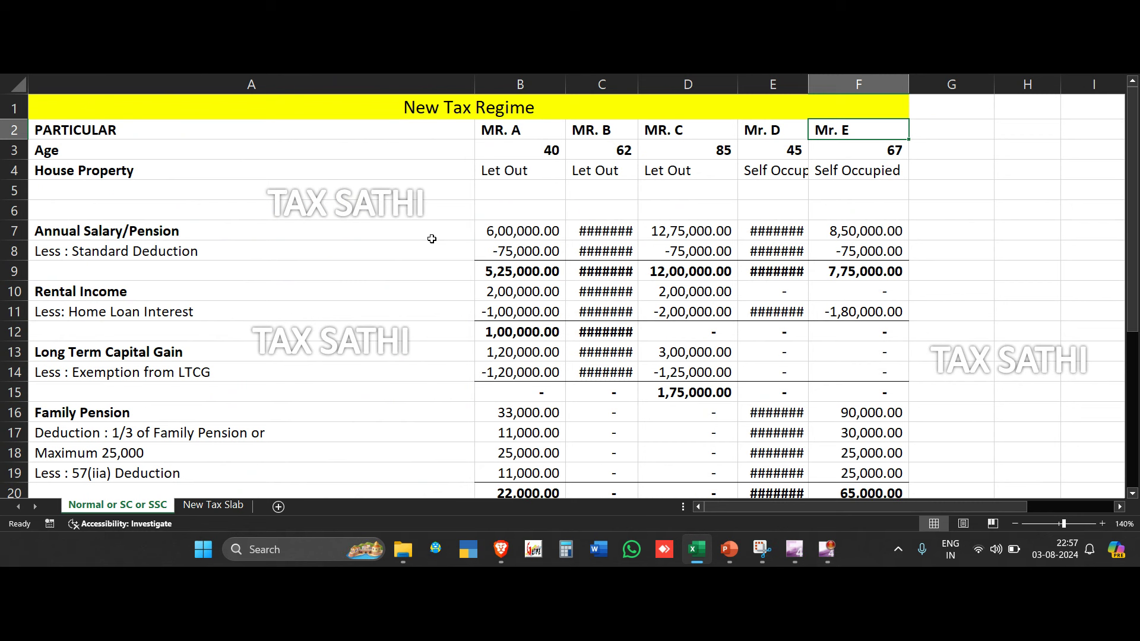
key("ctrl+z")
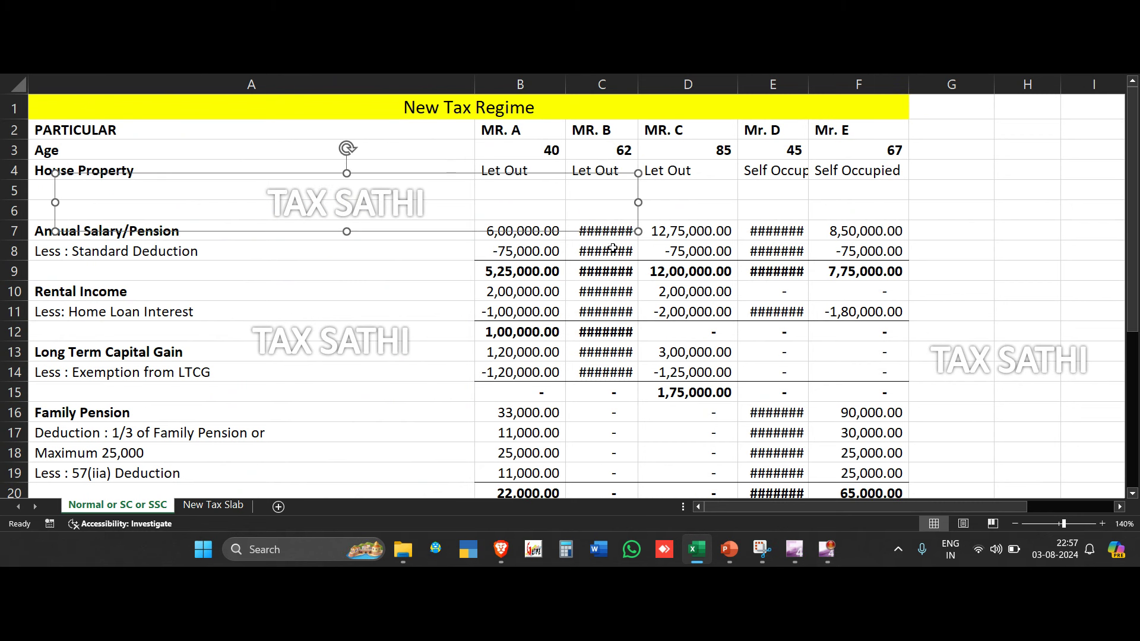
AutoFit MR. B's column C so the standard deduction and salary in C8 and C7 show
left_click(613, 249)
key("alt+h")
key("o")
key("i")
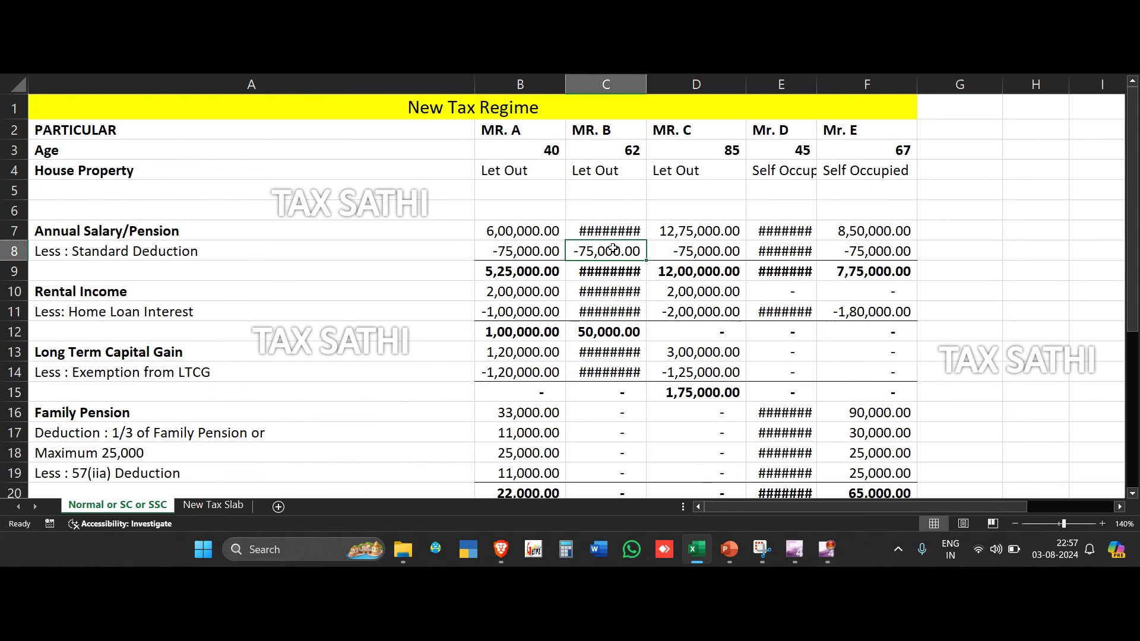
key("Up")
key("alt+h")
key("o")
key("i")
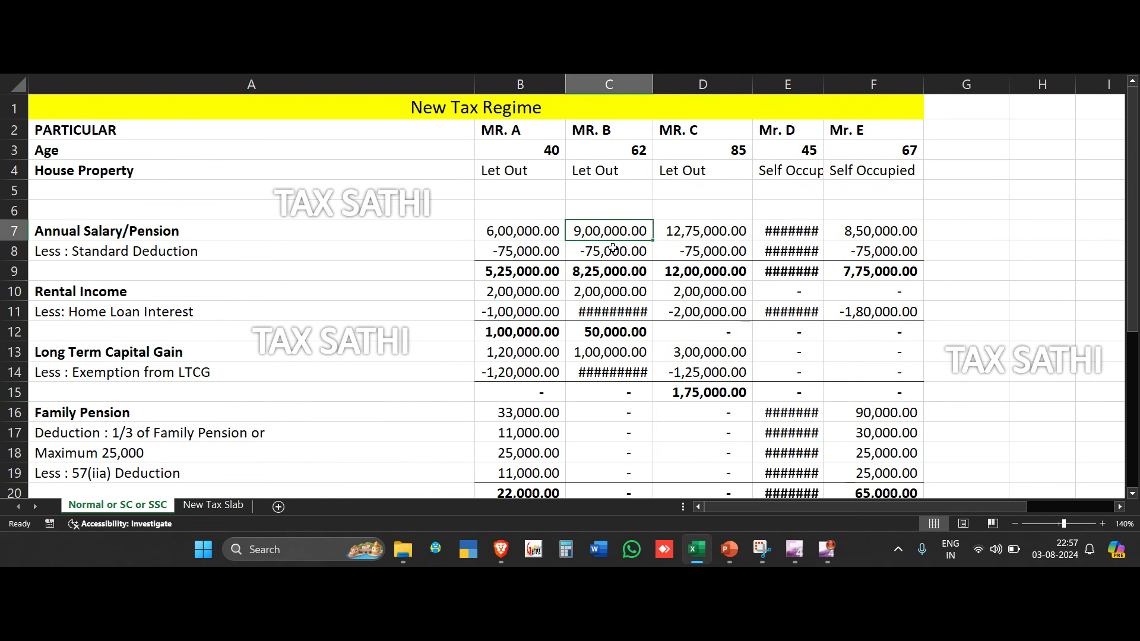
AutoFit Mr. D's column E so his salary and home loan interest in E11 show
key("Right")
key("Right")
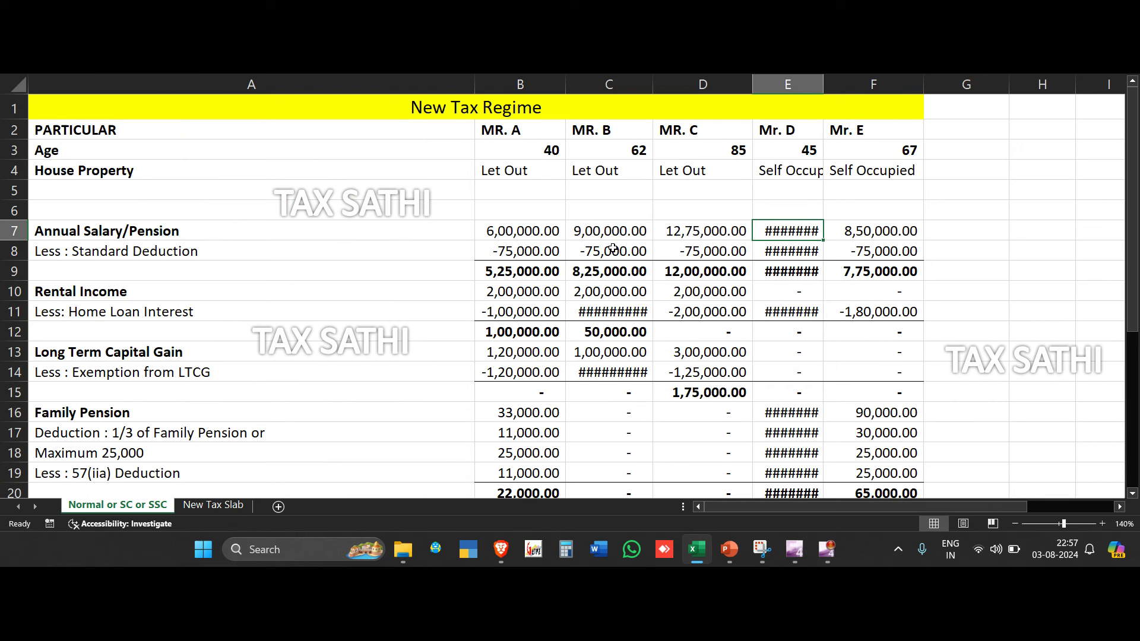
key("alt+h")
key("o")
key("i")
key("Down")
key("Down")
key("Down")
key("Down")
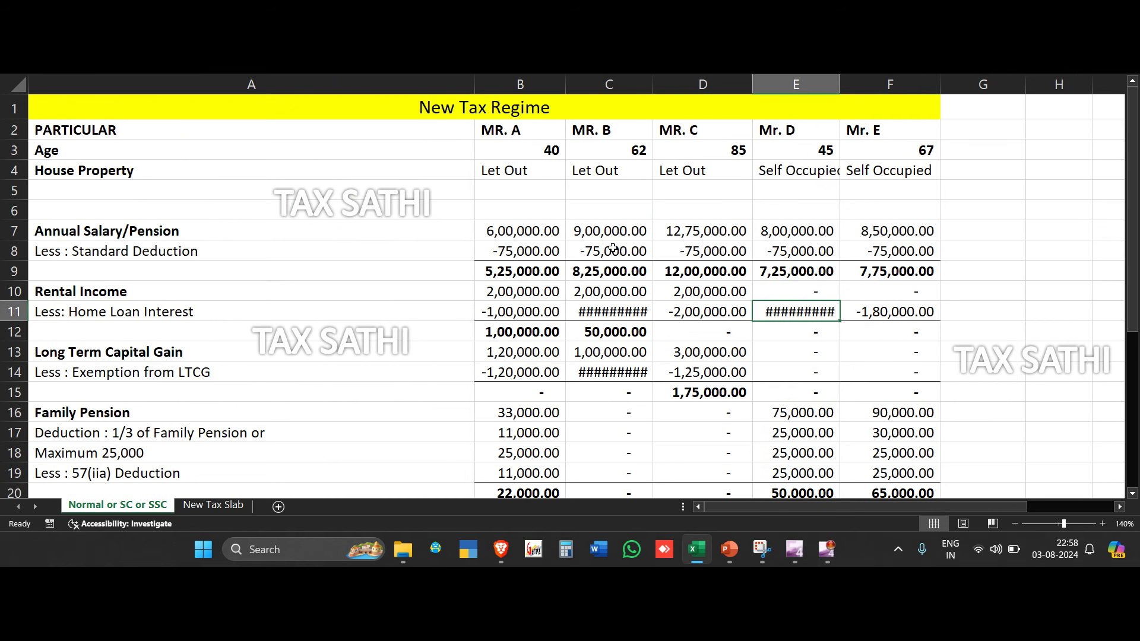
key("alt+h")
key("o")
key("i")
AutoFit column C again so MR. B's values in C11 and C14 show
key("Left")
key("Left")
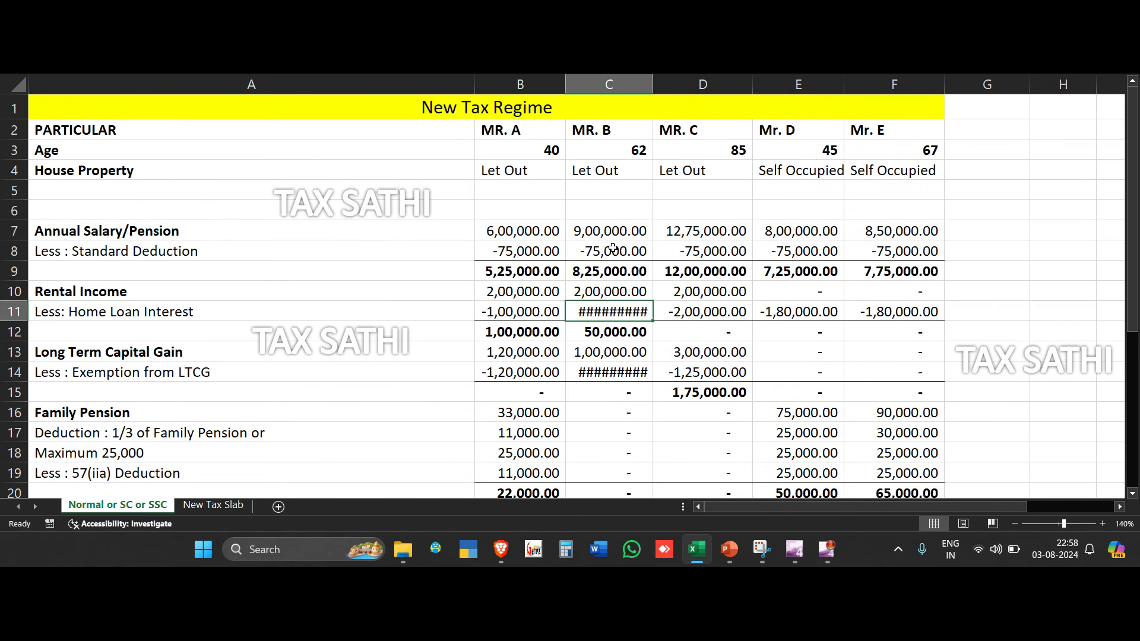
key("alt+h")
key("o")
key("i")
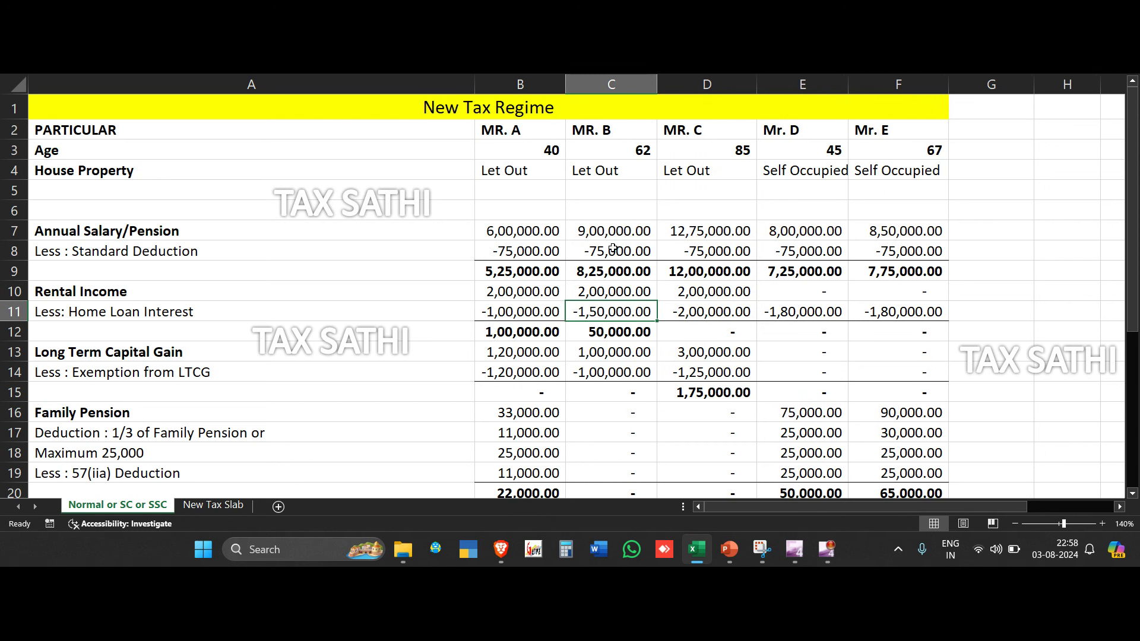